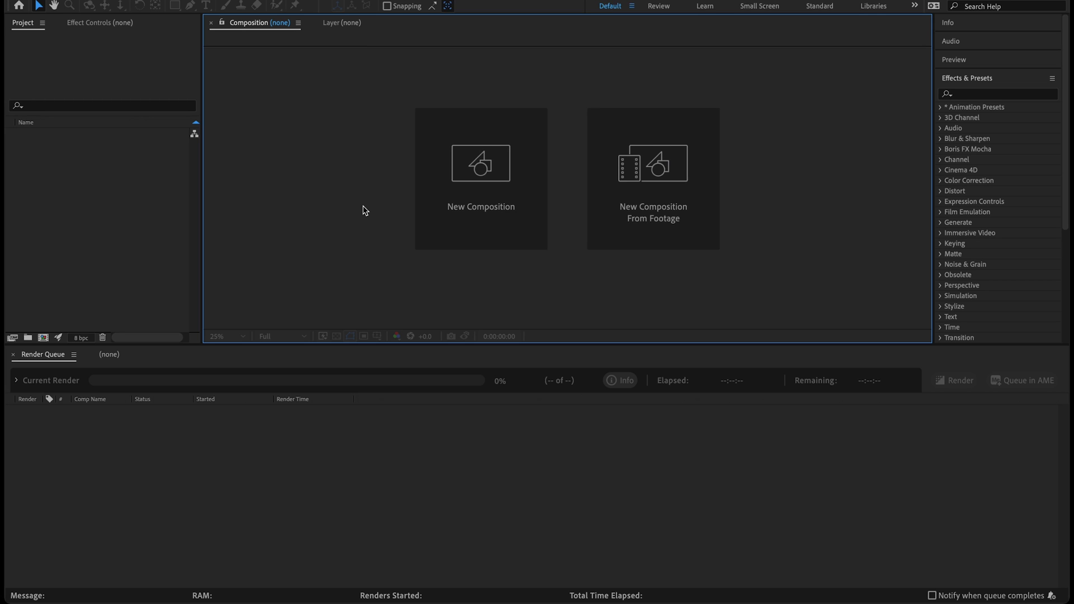
# Step: Create a new composition named BASE, keeping the HD 1920x1080, 24 fps and 15-second settings
pyautogui.click(485, 185)
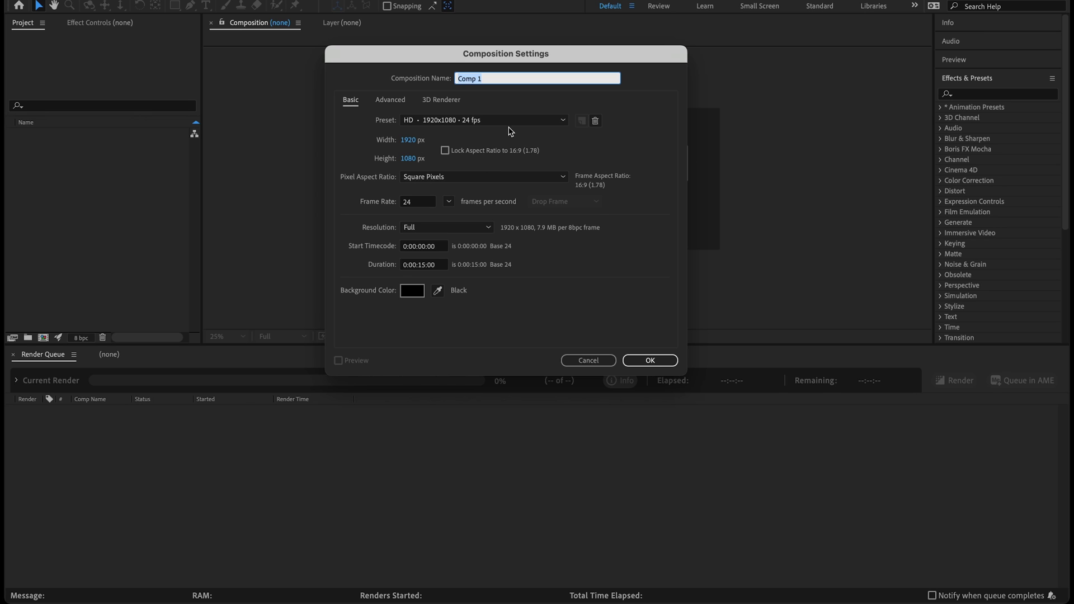
pyautogui.press('BackSpace')
pyautogui.write('BASE')
pyautogui.click(656, 363)
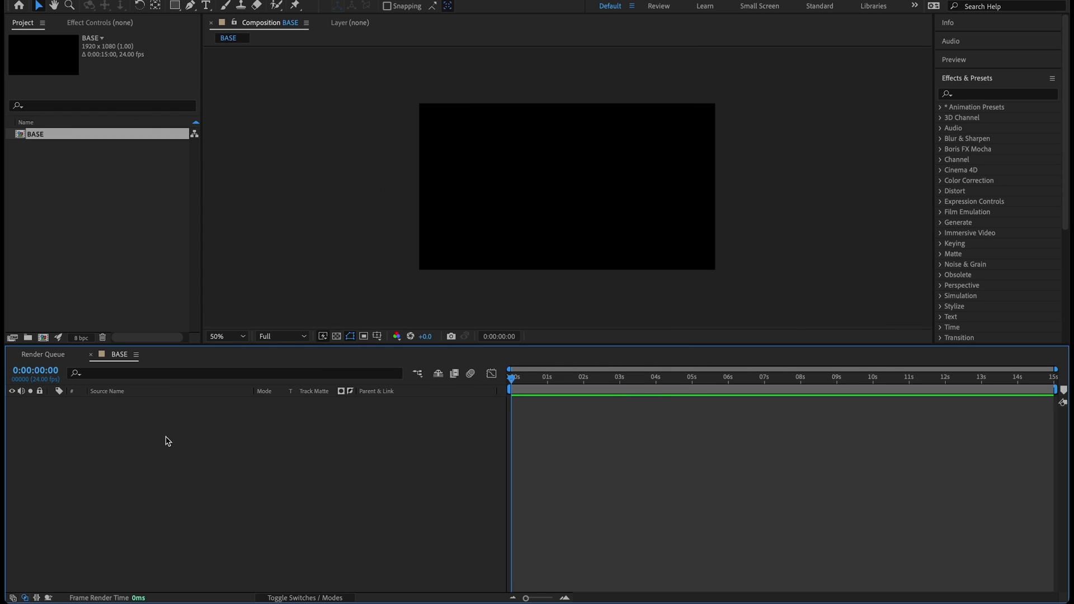
# Step: Create an empty shape layer in the BASE composition and add a rectangle path to its contents
pyautogui.rightClick(202, 418)
pyautogui.moveTo(207, 425)
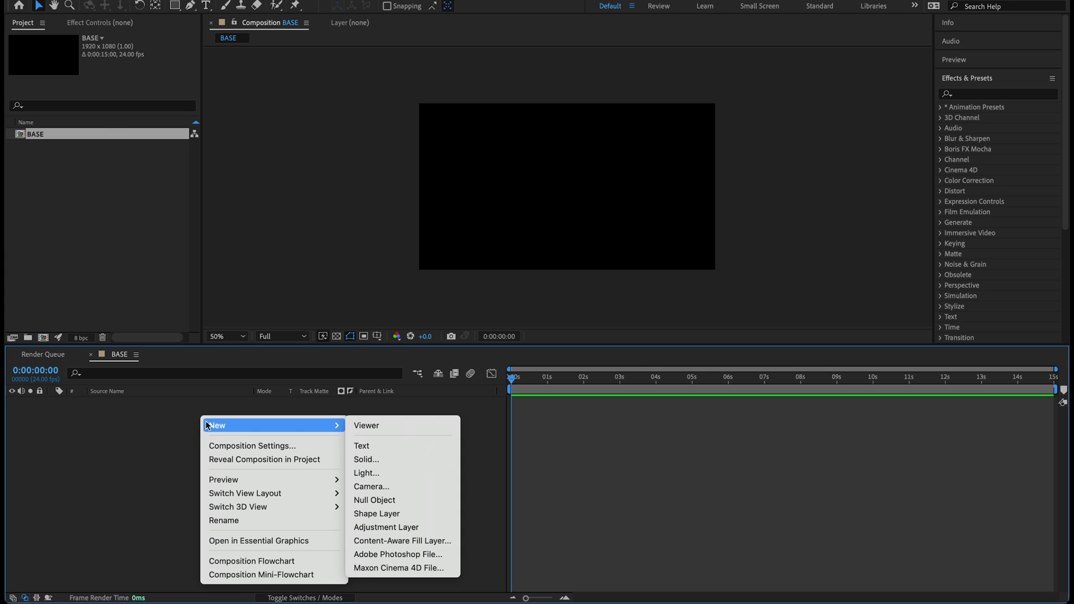
pyautogui.click(405, 510)
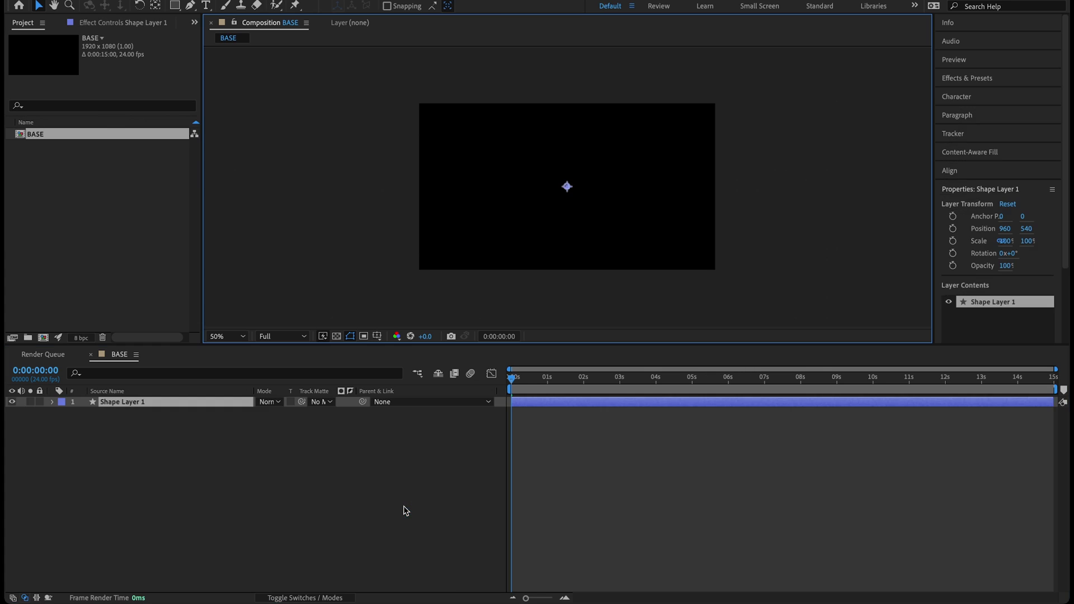
pyautogui.press('q')
pyautogui.click(51, 403)
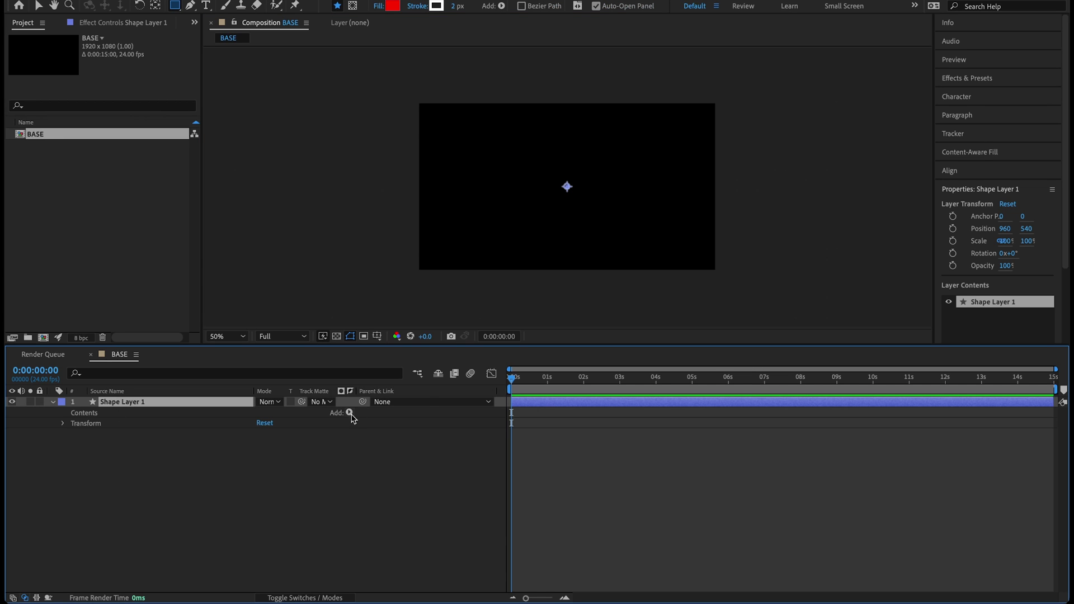
pyautogui.click(350, 413)
pyautogui.click(375, 348)
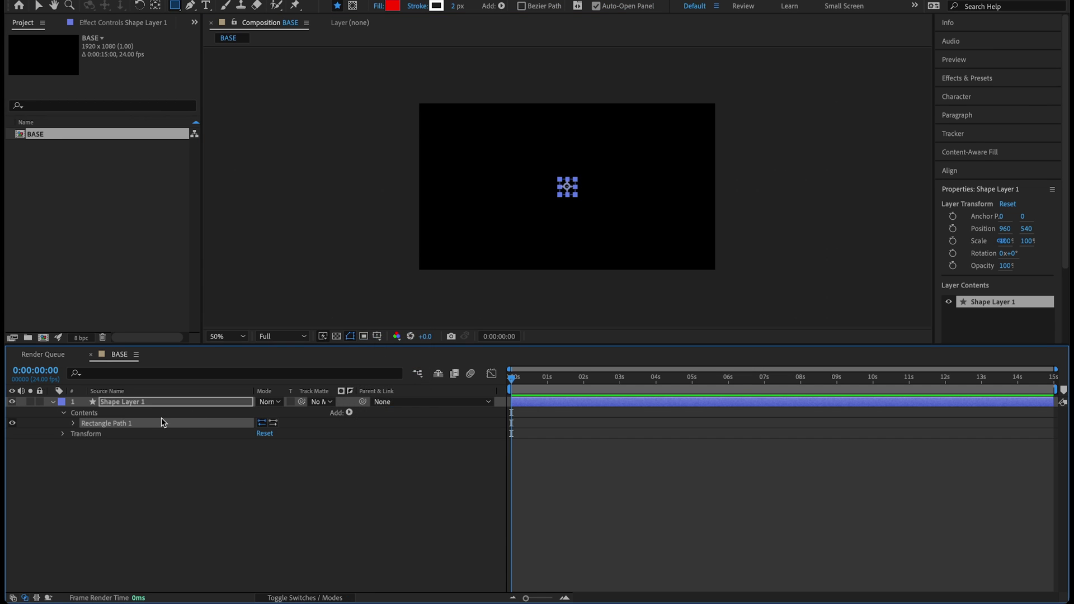
# Step: Unlink the rectangle path's size proportions and set its size to 1920 by 1080
pyautogui.click(73, 424)
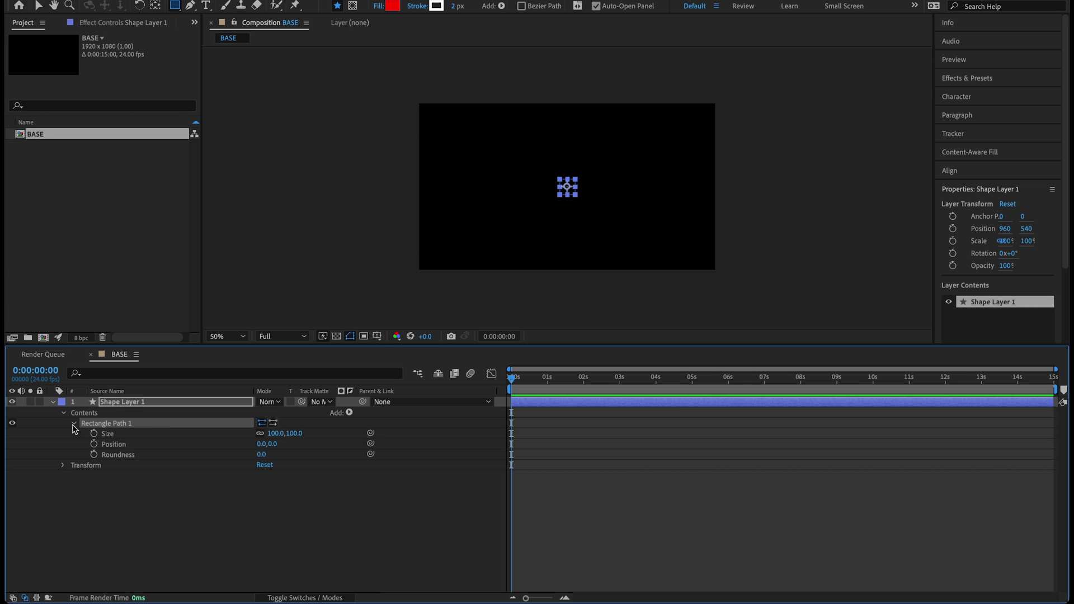
pyautogui.click(260, 435)
pyautogui.click(275, 434)
pyautogui.write('1920')
pyautogui.press('Tab')
pyautogui.write('1080')
pyautogui.press('Return')
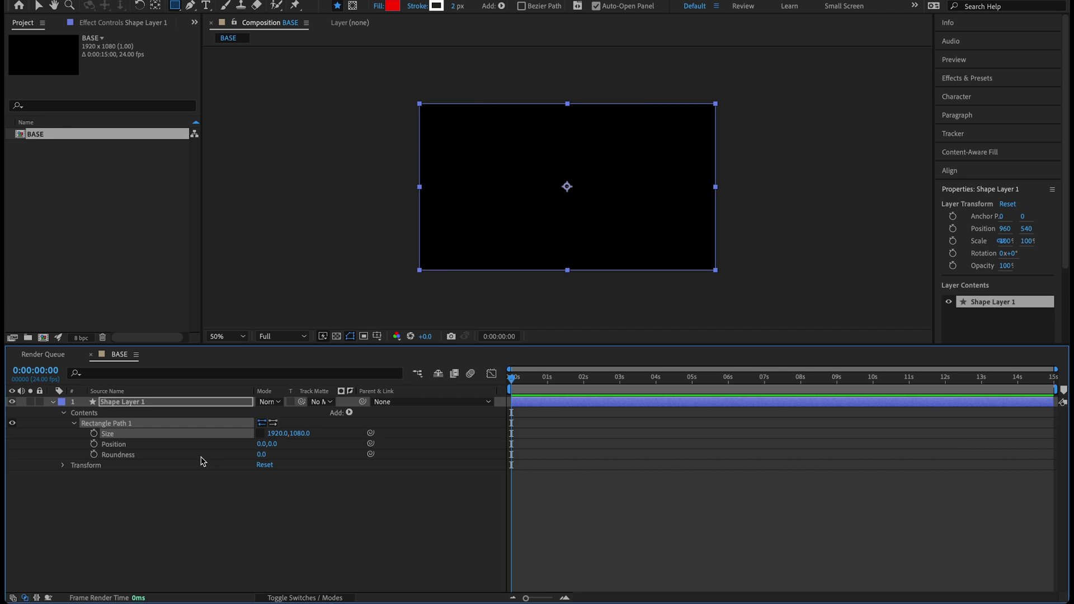
# Step: Set the rectangle path's roundness to 1000 and collapse its properties
pyautogui.click(264, 455)
pyautogui.write('1000')
pyautogui.press('Return')
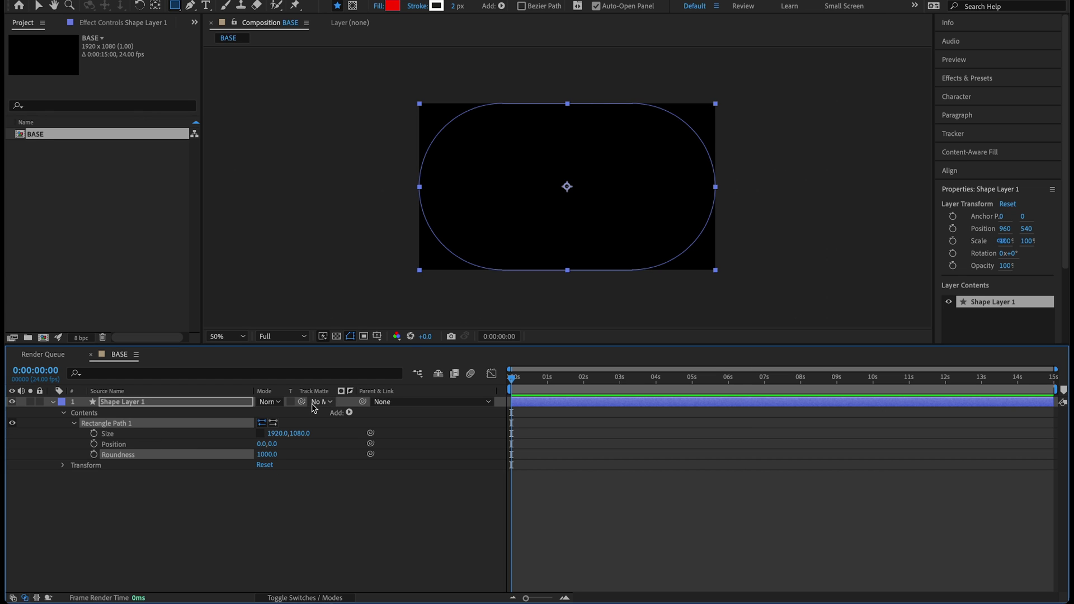
pyautogui.click(74, 423)
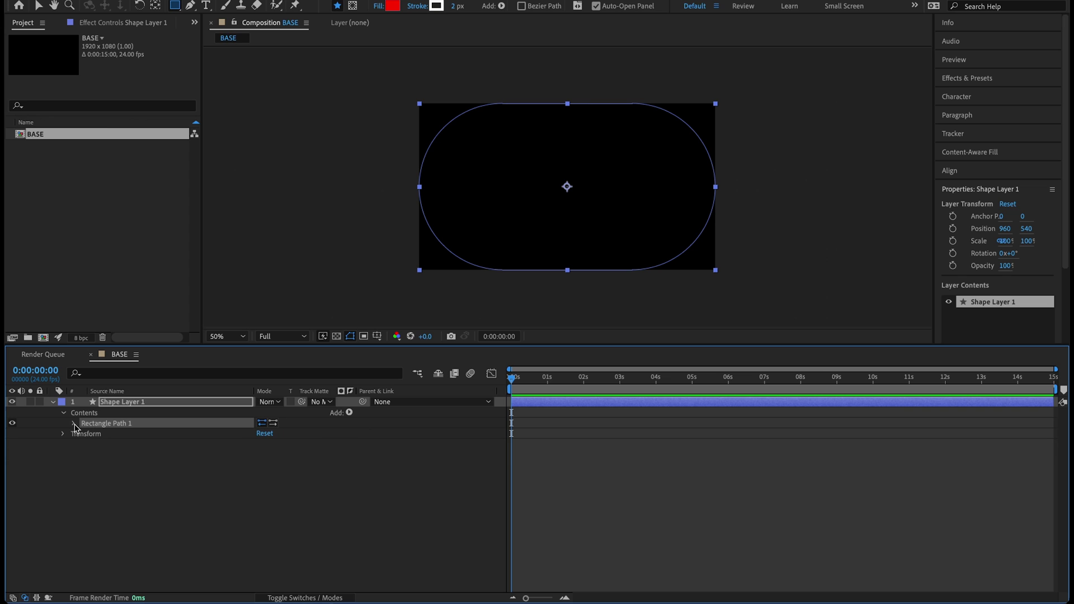
# Step: Add a stroke to the shape layer's contents and set its stroke width to 50
pyautogui.click(349, 413)
pyautogui.click(361, 421)
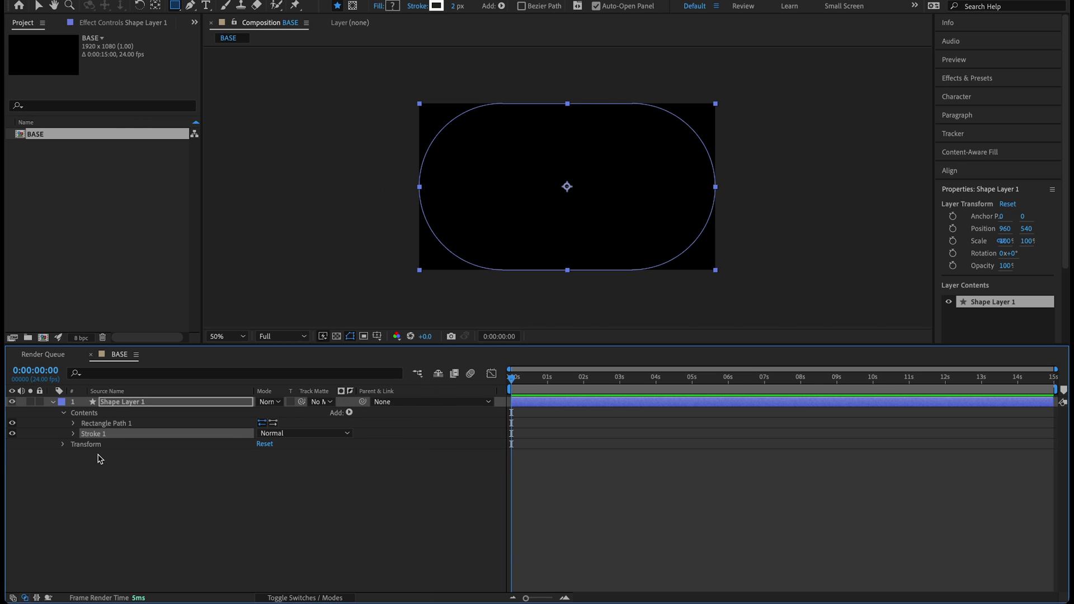
pyautogui.click(75, 434)
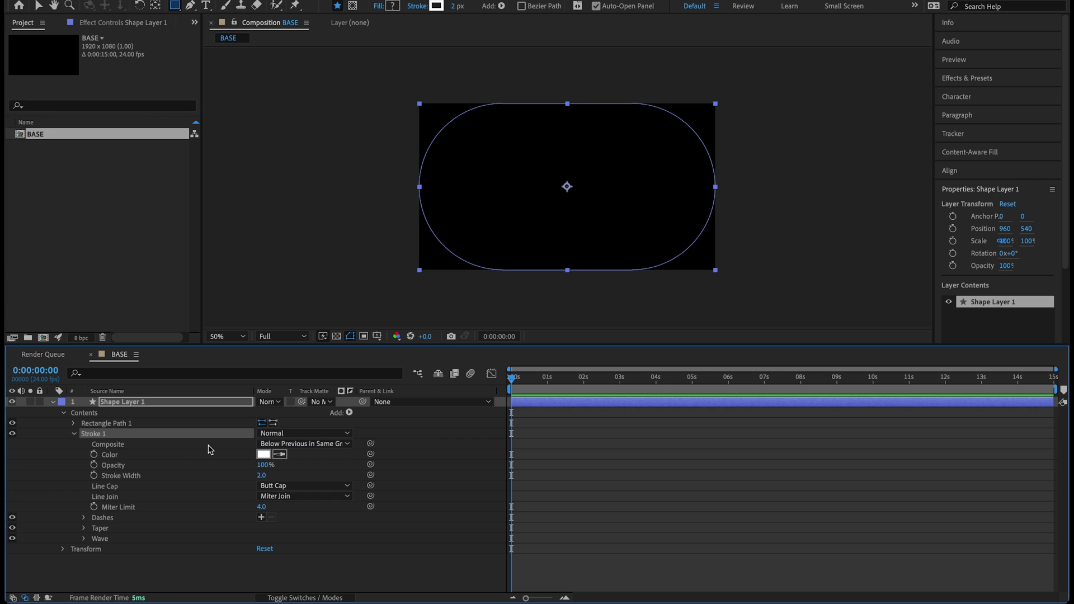
pyautogui.click(261, 475)
pyautogui.write('50')
pyautogui.press('Return')
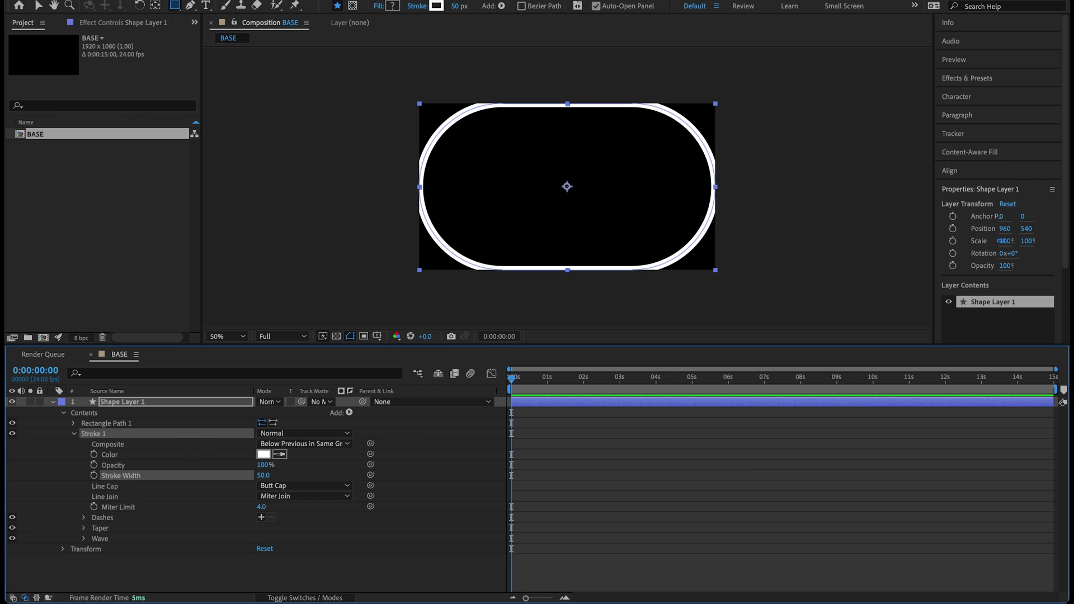
# Step: Taper the stroke with a Start Length and End Length of 50% each, then deselect the layer and collapse the stroke properties
pyautogui.click(84, 528)
pyautogui.scroll(-2, 127, 532)
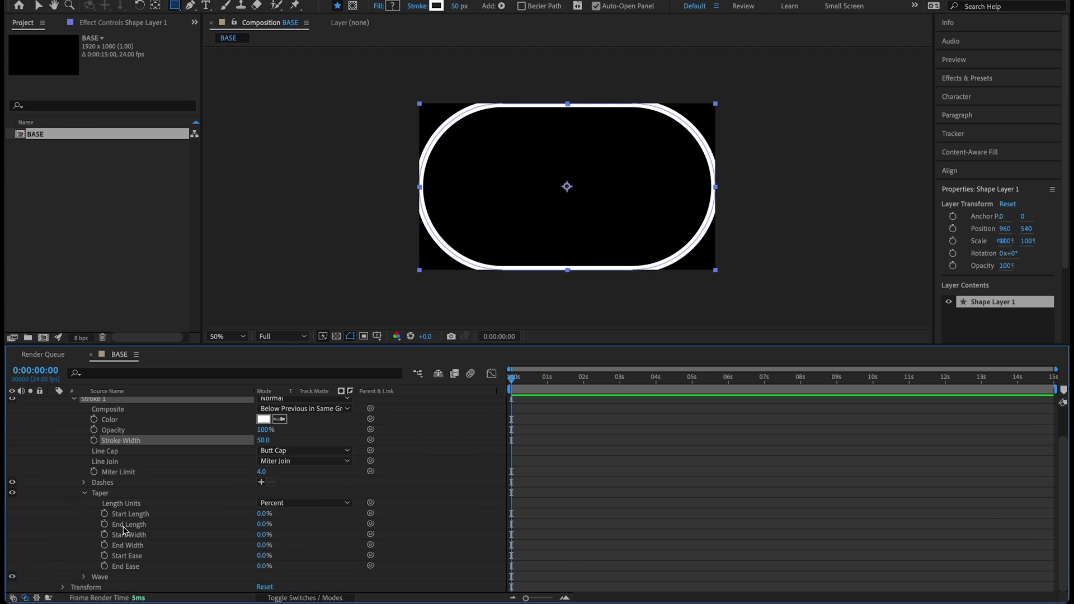
pyautogui.click(265, 515)
pyautogui.write('50')
pyautogui.press('Tab')
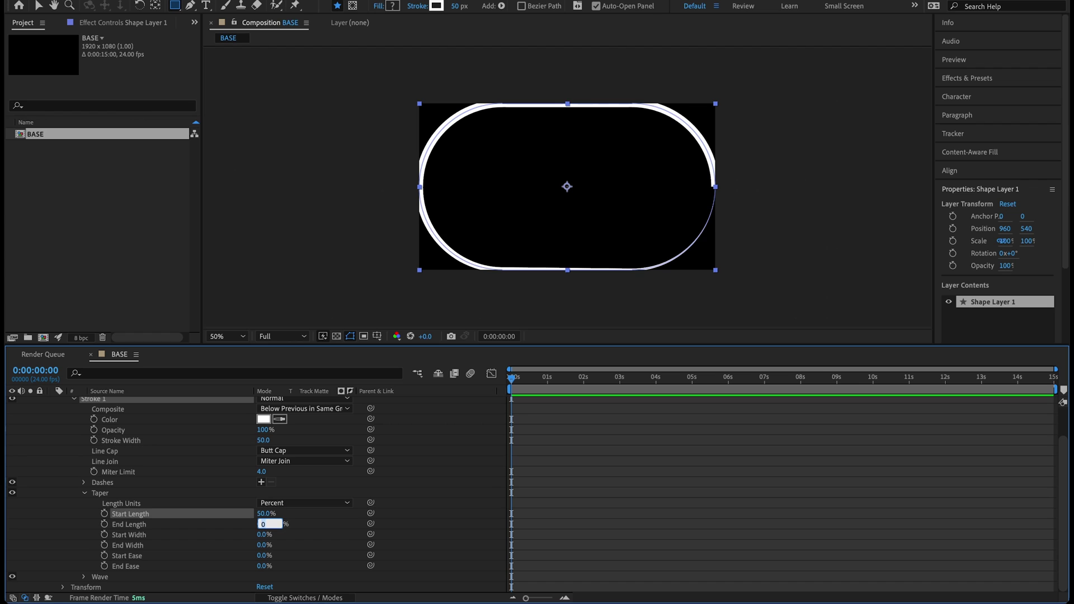
pyautogui.press('Return')
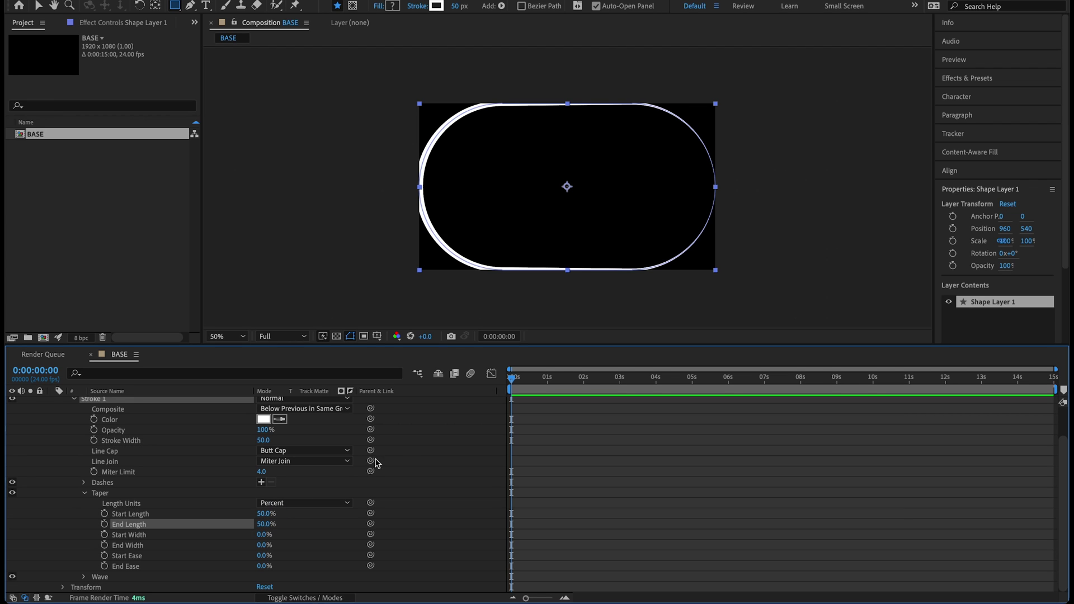
pyautogui.click(579, 300)
pyautogui.press('v')
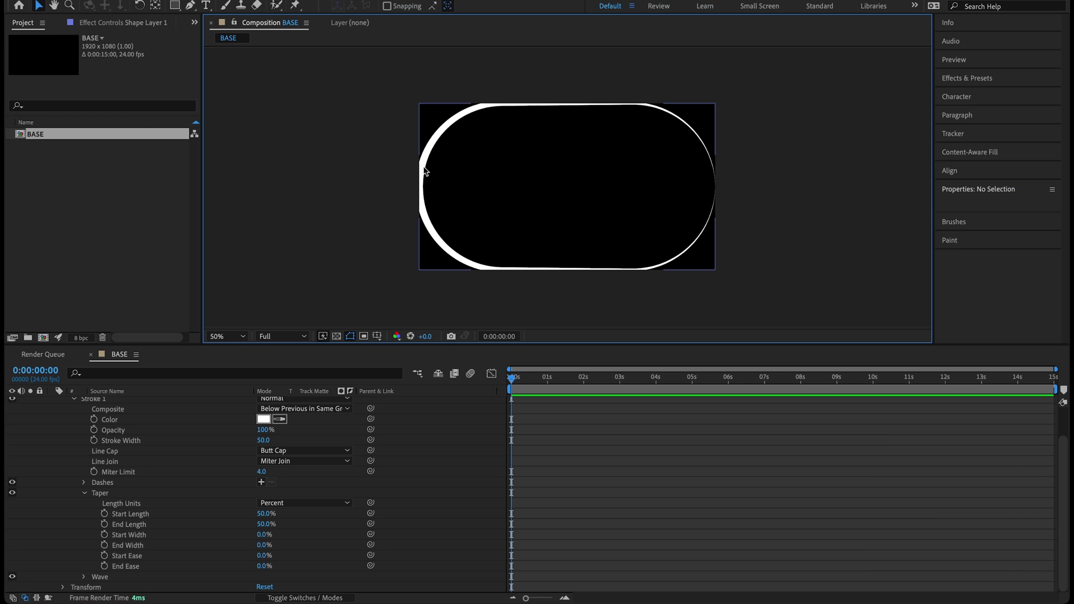
pyautogui.scroll(1, 126, 496)
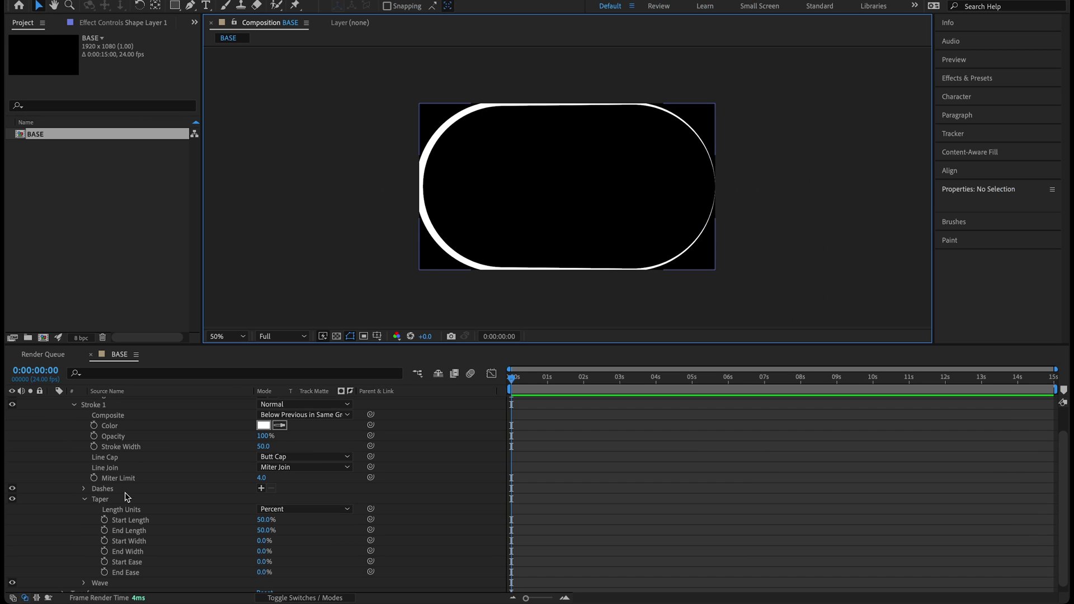
pyautogui.click(84, 500)
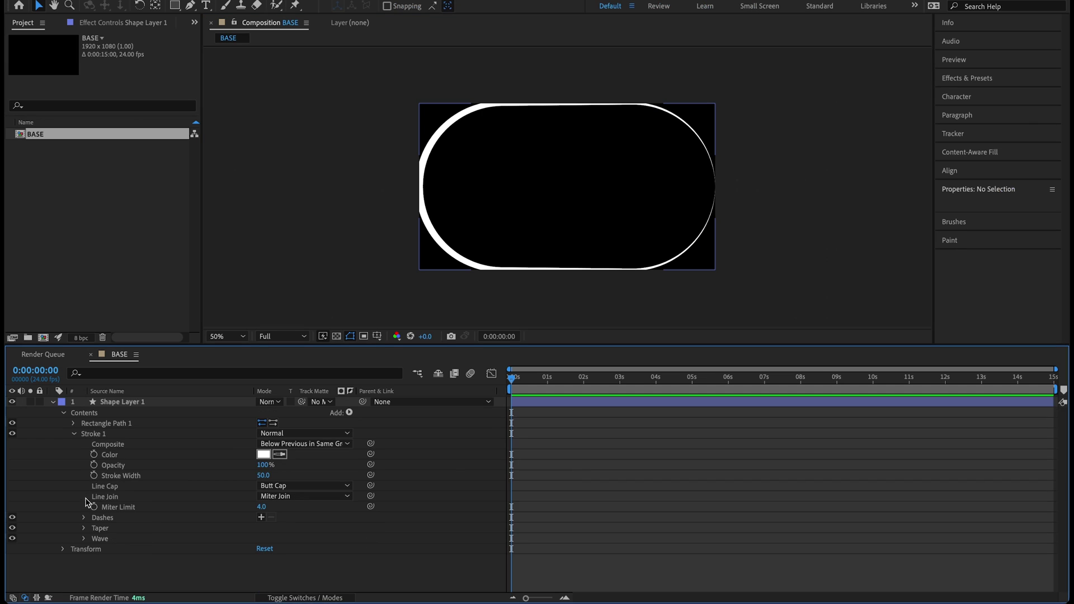
pyautogui.click(74, 433)
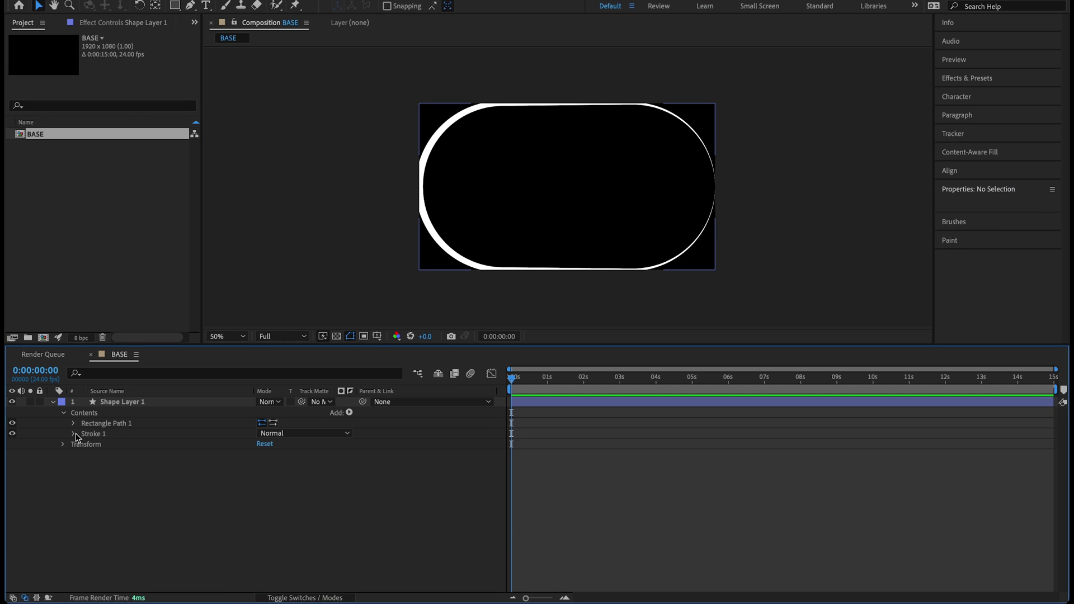
# Step: Add a Repeater to the shape layer's contents and set its copies to 75
pyautogui.click(349, 413)
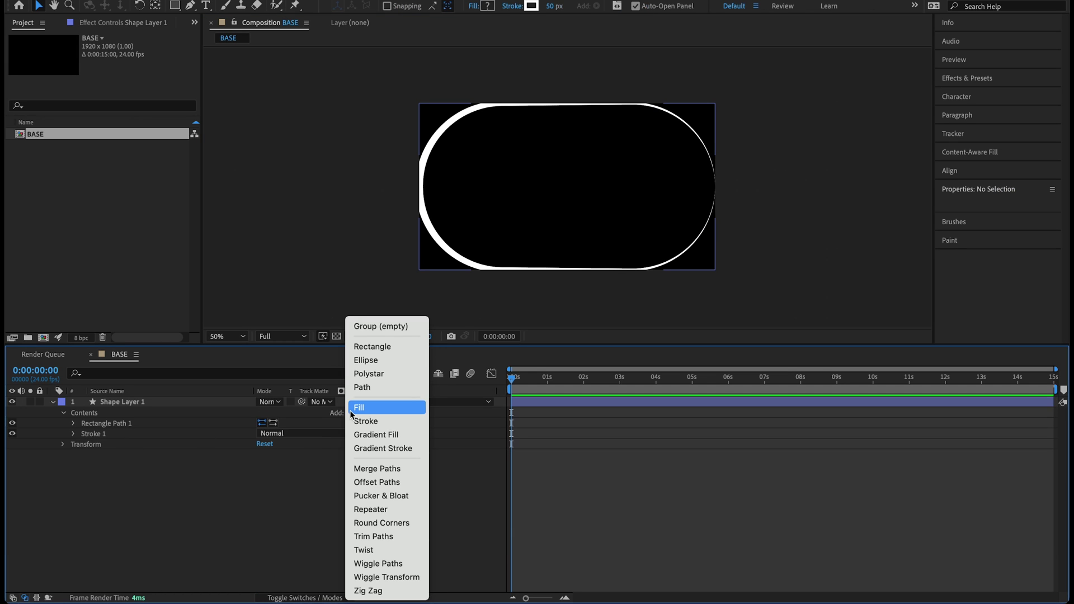
pyautogui.click(370, 509)
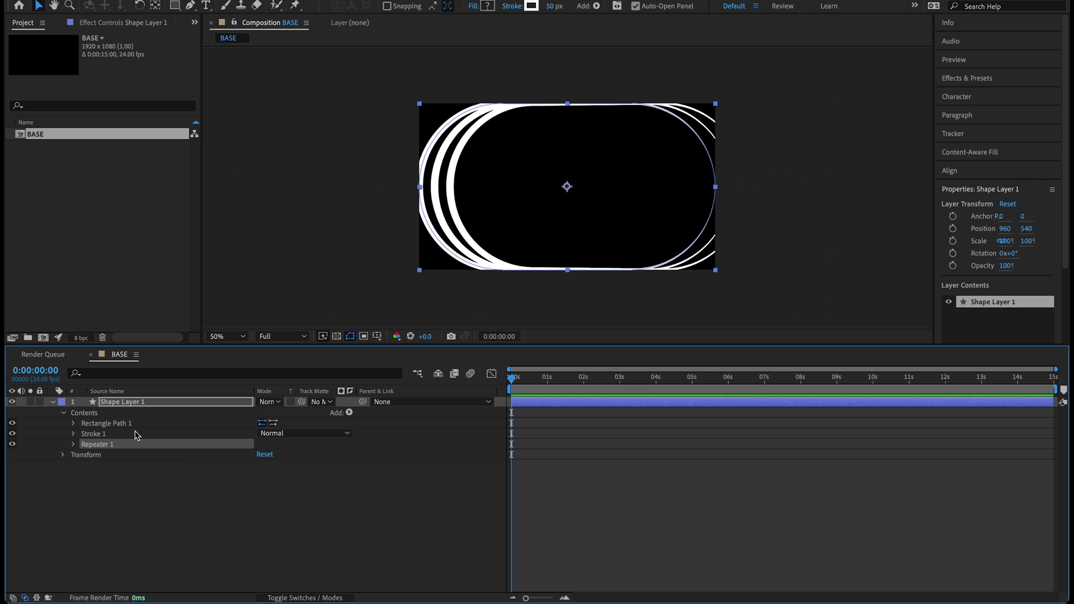
pyautogui.click(74, 444)
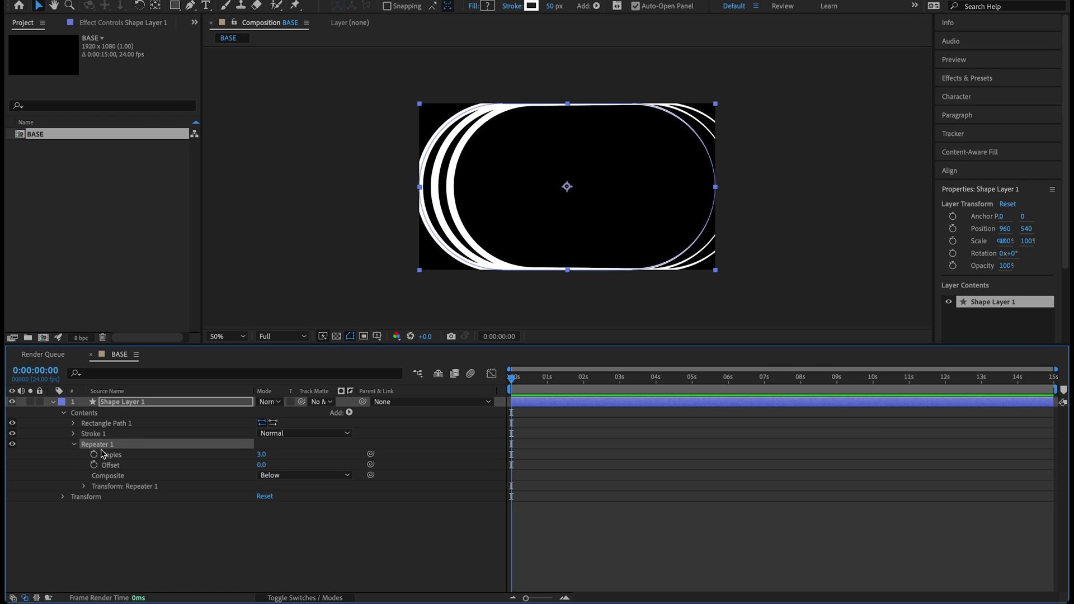
pyautogui.click(263, 455)
pyautogui.write('75')
pyautogui.press('Return')
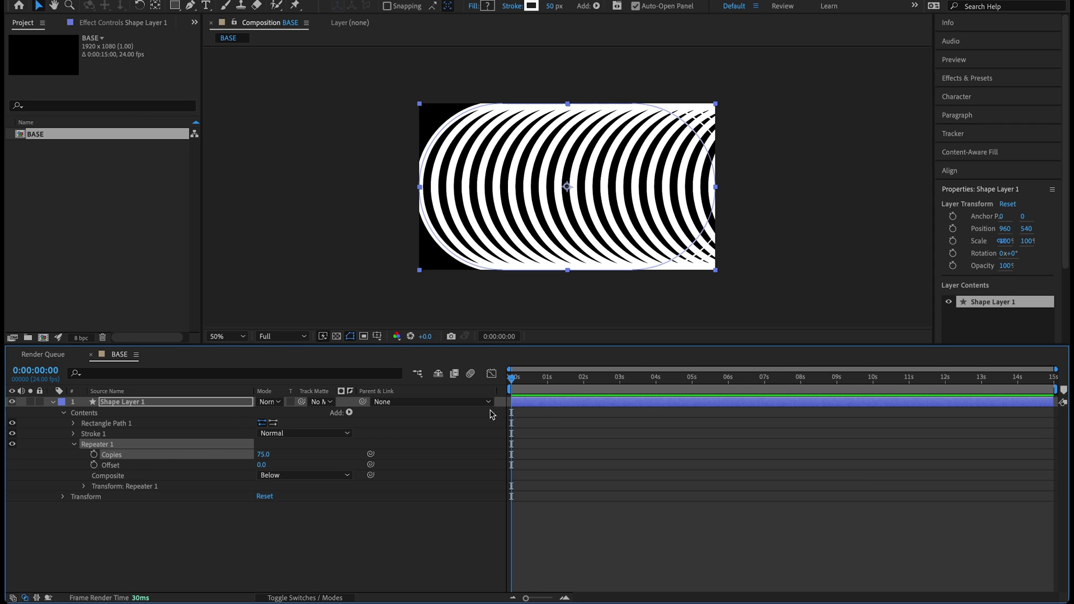
# Step: Keyframe the repeater's Offset at the composition's first frame with a value of -30
pyautogui.moveTo(527, 385); pyautogui.dragTo(479, 387)
pyautogui.moveTo(513, 380); pyautogui.dragTo(459, 399)
pyautogui.click(93, 465)
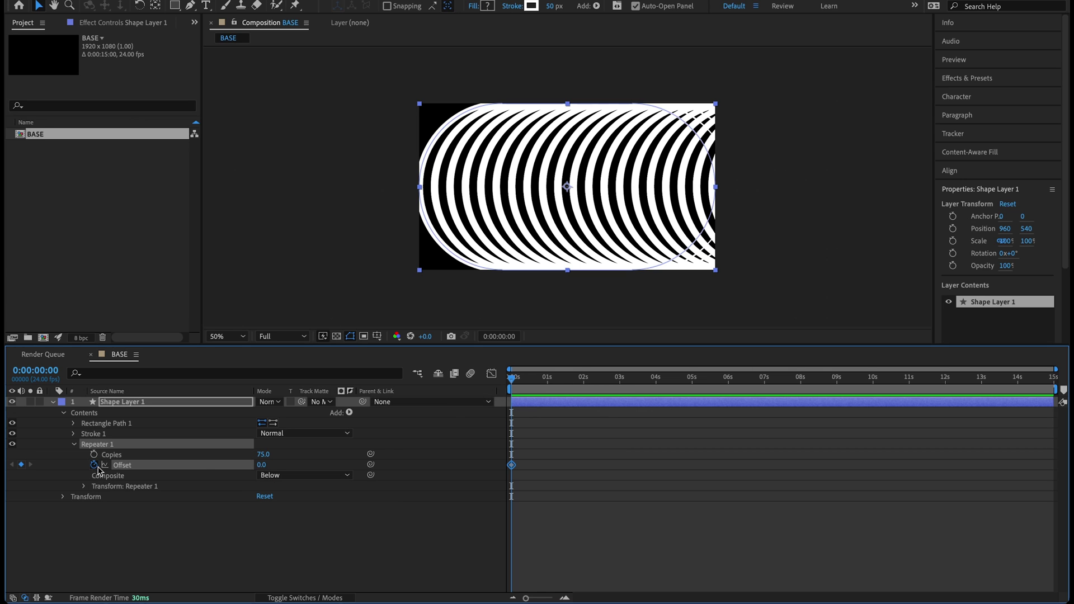
pyautogui.click(264, 466)
pyautogui.press('Return')
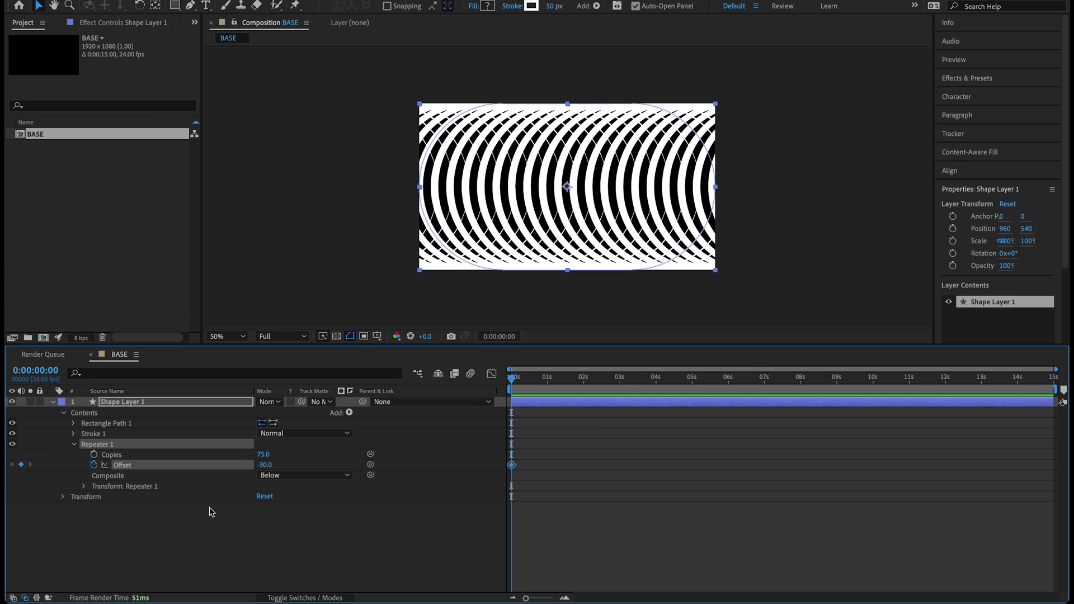
# Step: Raise the repeater's Offset at 0:00:14:23 to create the ending keyframe, and preview the animation
pyautogui.moveTo(557, 380); pyautogui.dragTo(1053, 385)
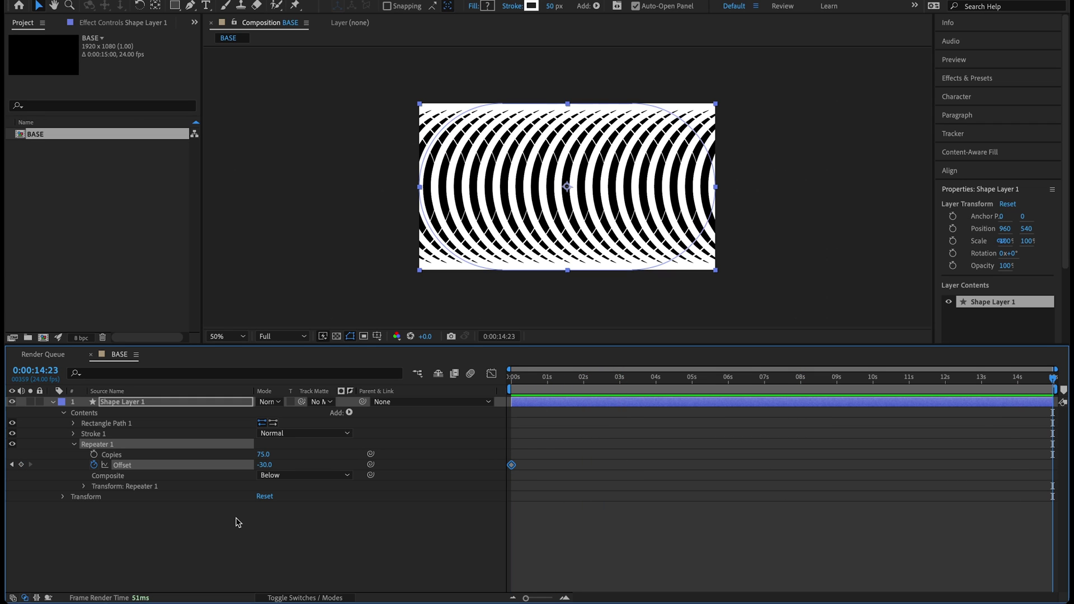
pyautogui.click(267, 465)
pyautogui.press('Return')
pyautogui.press('Home')
pyautogui.press('space')
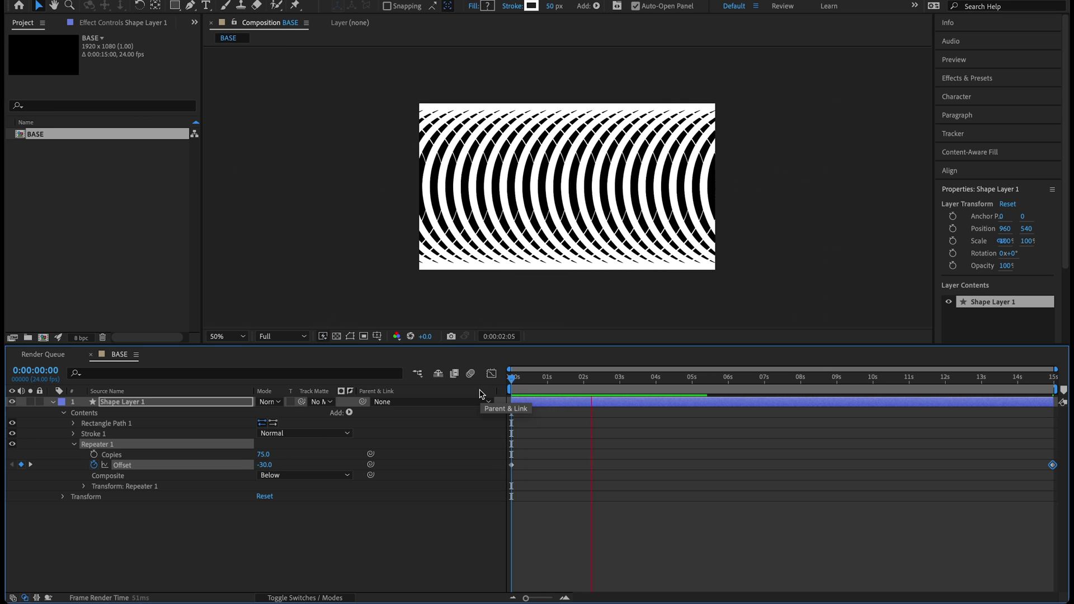
pyautogui.click(1025, 390)
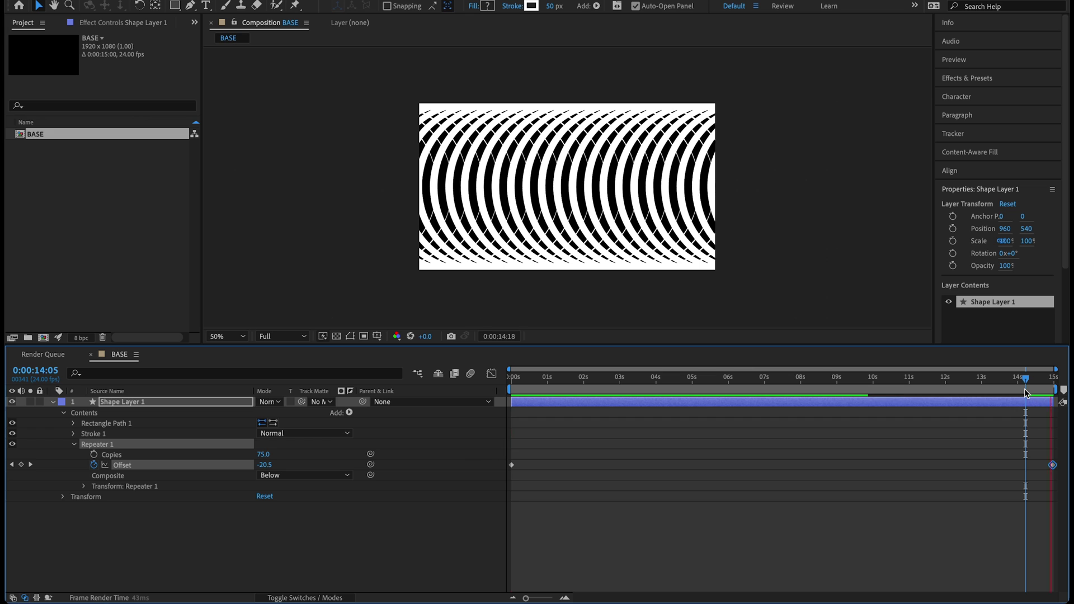
pyautogui.press('space')
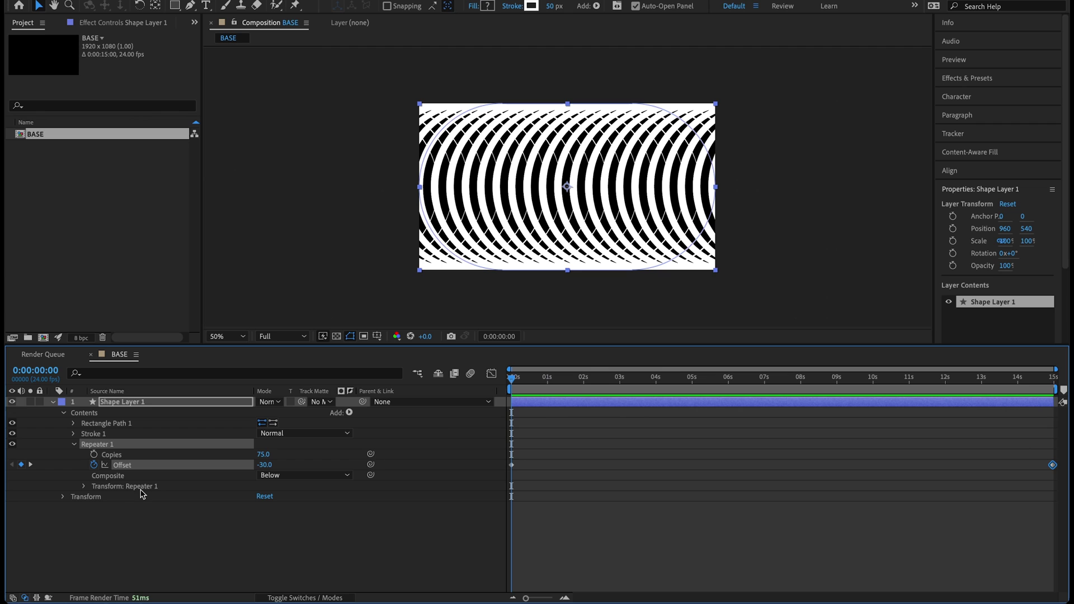
# Step: Set the repeater transform's Position to 0, 0
pyautogui.click(85, 486)
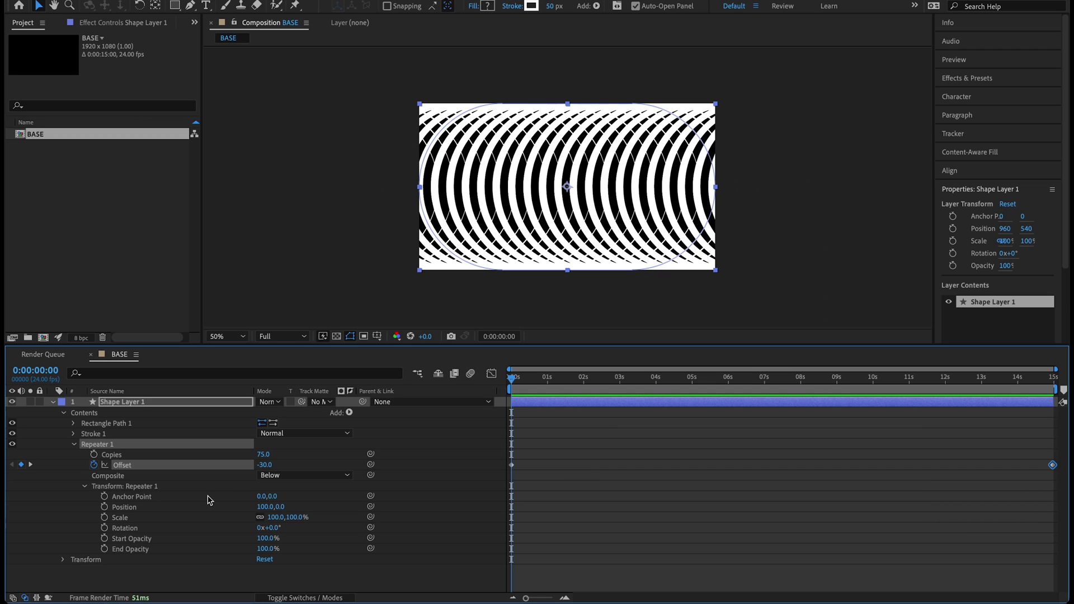
pyautogui.click(270, 507)
pyautogui.write('0')
pyautogui.press('Return')
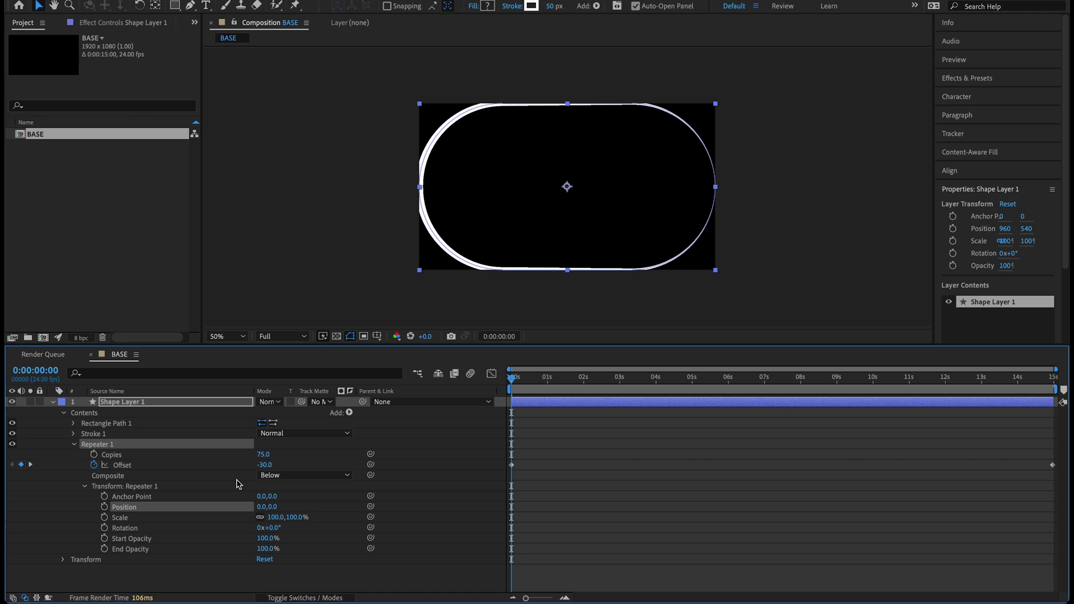
# Step: Set the repeater transform's Scale to 75% and preview the resulting tunnel animation
pyautogui.click(272, 517)
pyautogui.write('75')
pyautogui.press('Return')
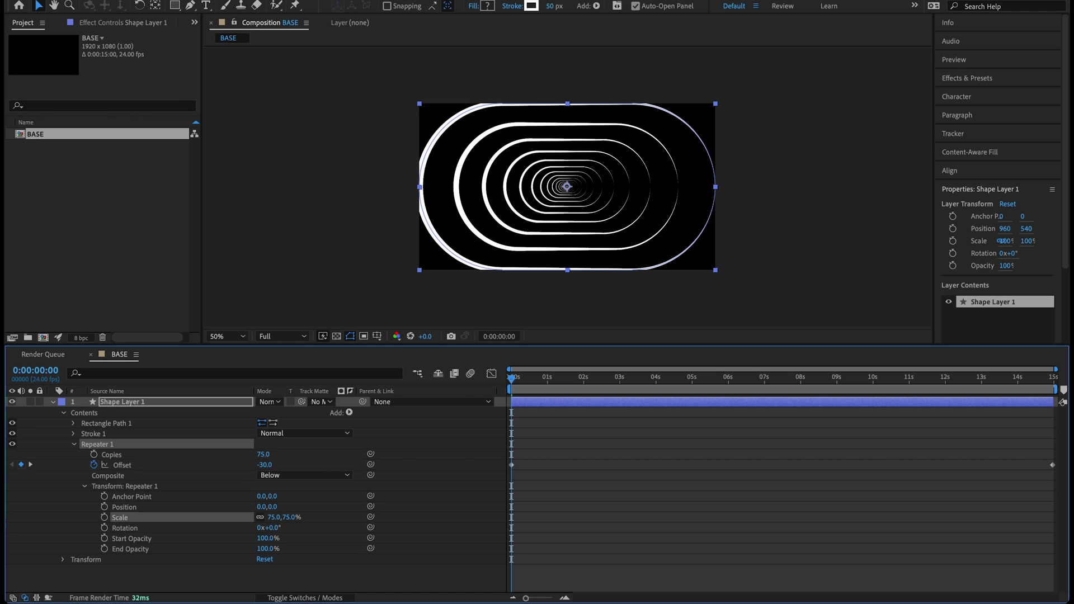
pyautogui.press('space')
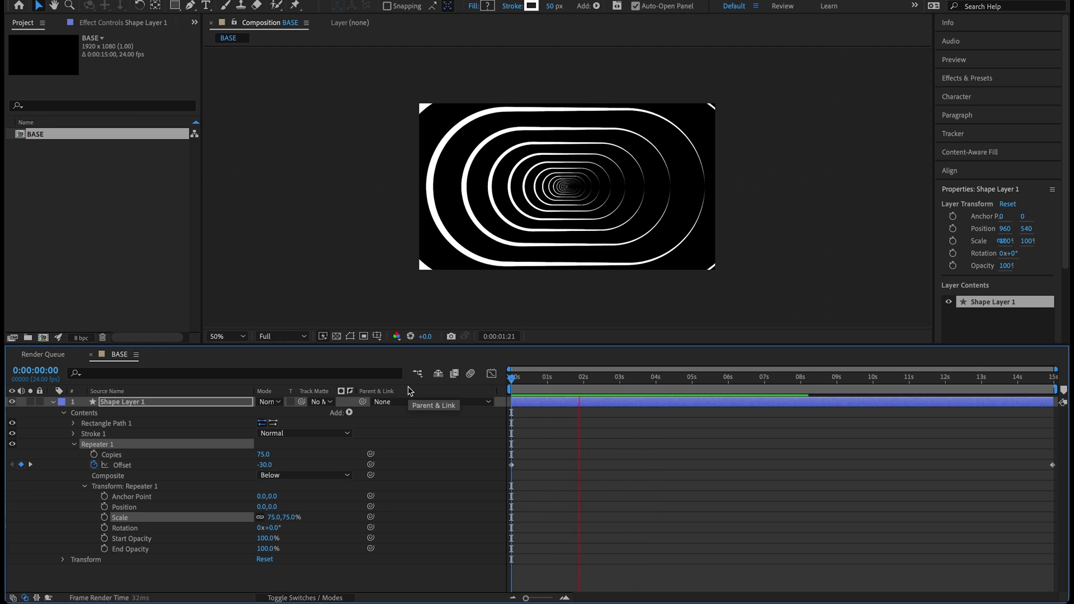
pyautogui.press('space')
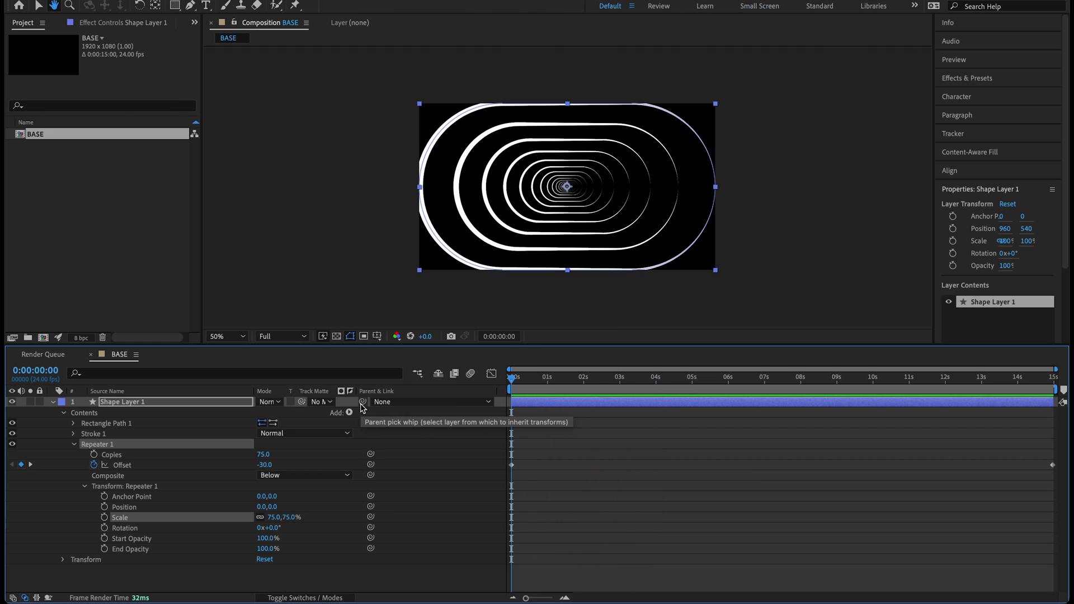
# Step: Set the repeater transform's Rotation to 20°, preview the twisting tunnel, and collapse the repeater's transform properties
pyautogui.click(271, 528)
pyautogui.write('20')
pyautogui.press('Return')
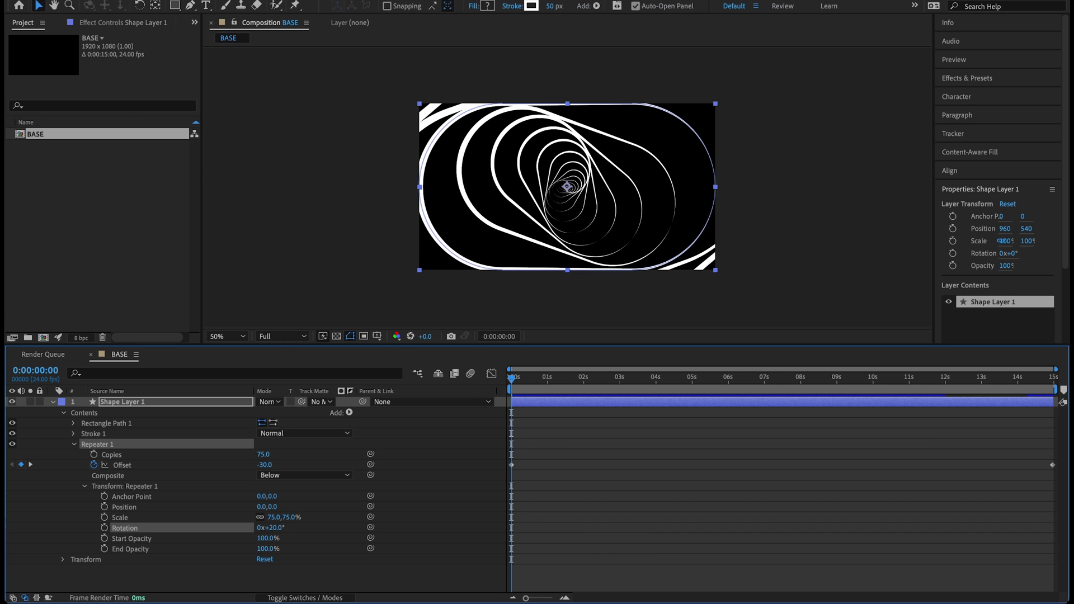
pyautogui.press('space')
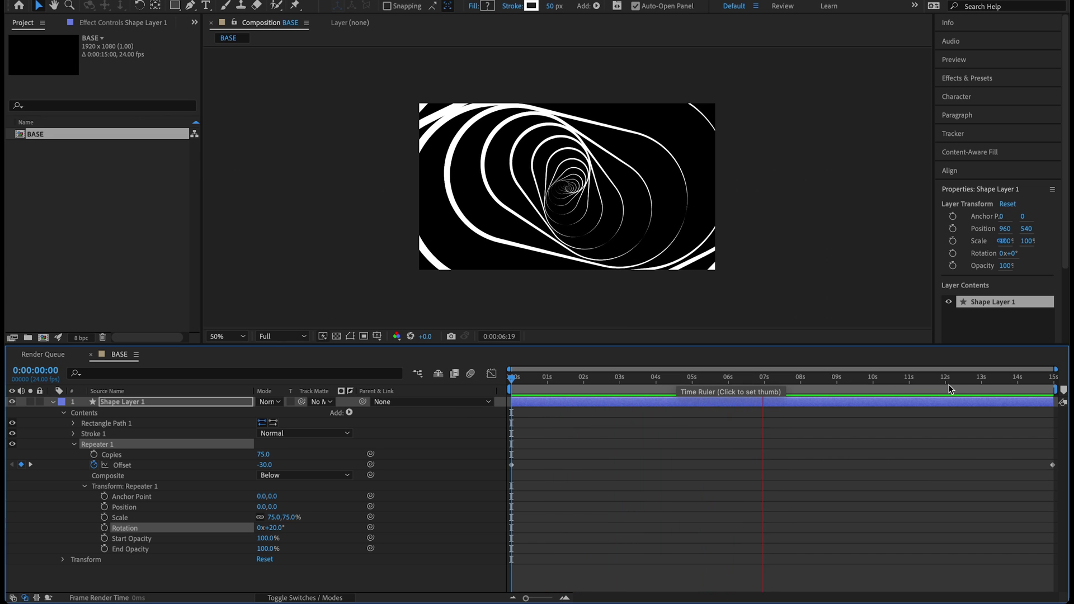
pyautogui.press('space')
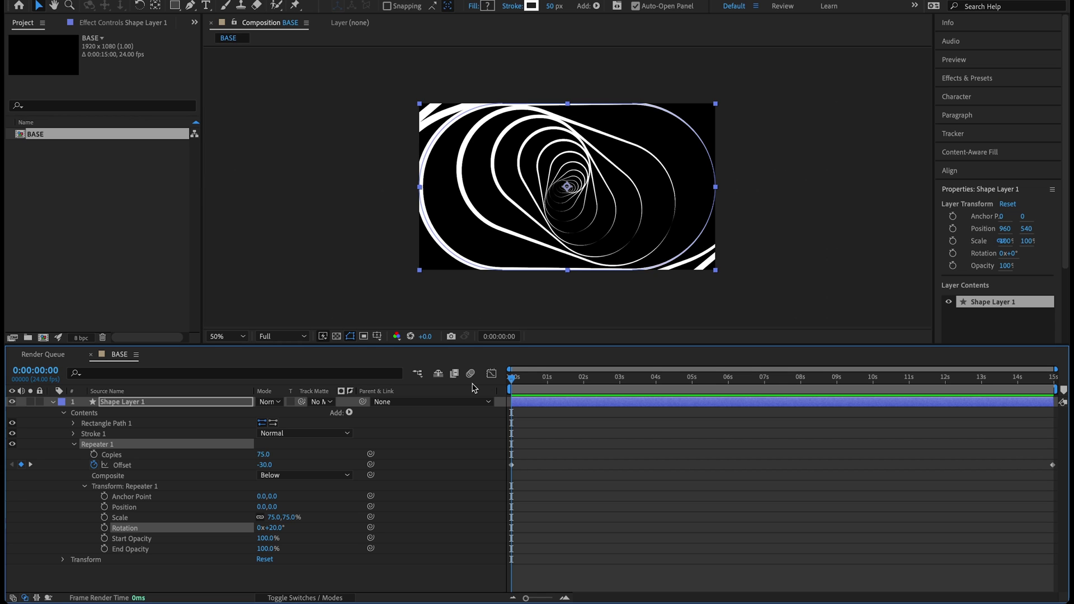
pyautogui.press('space')
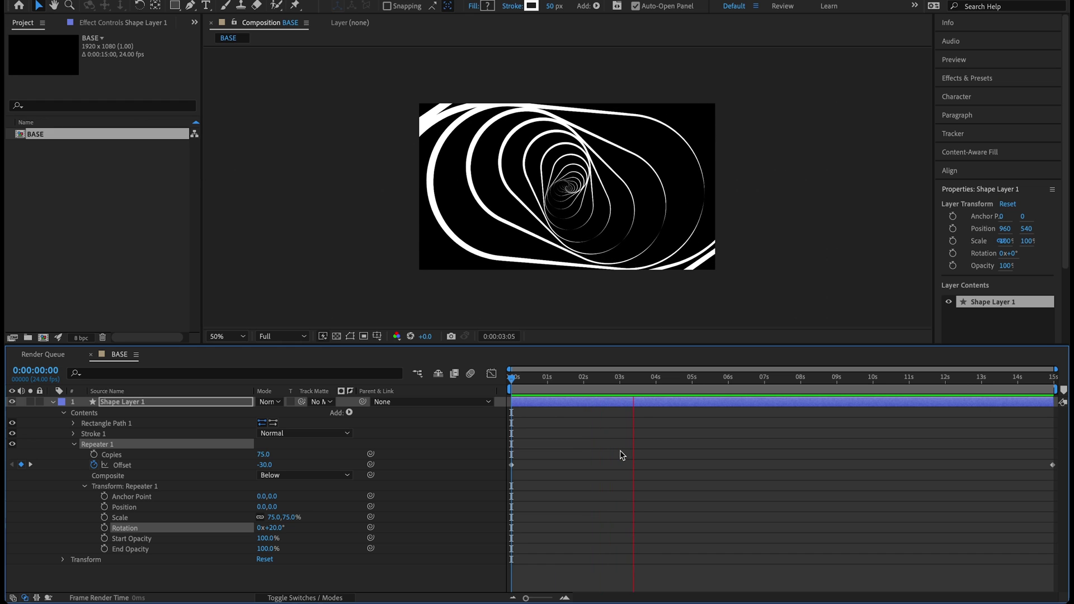
pyautogui.press('space')
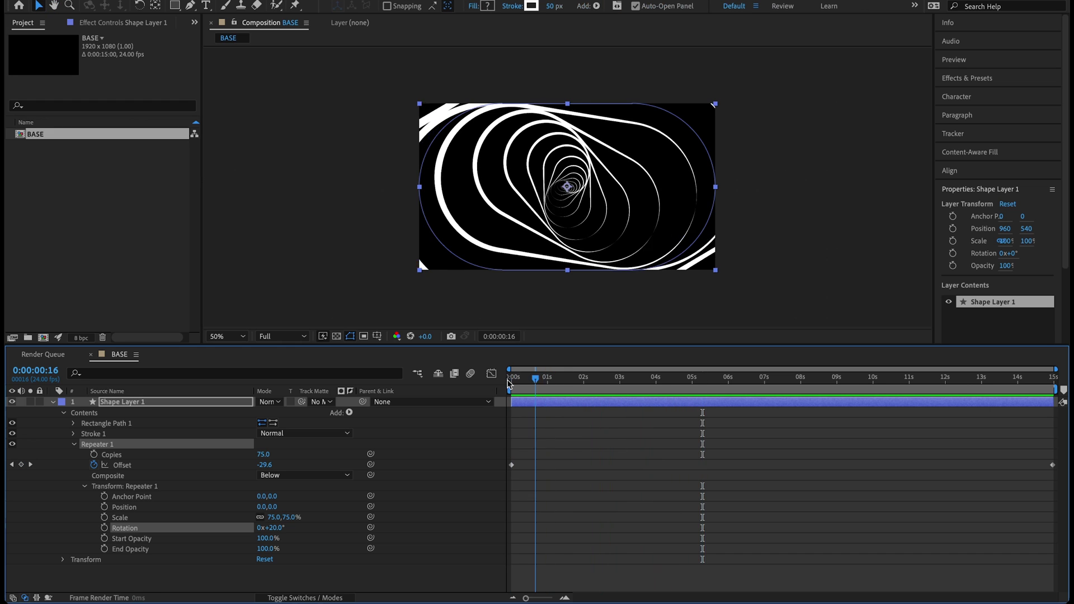
pyautogui.click(84, 487)
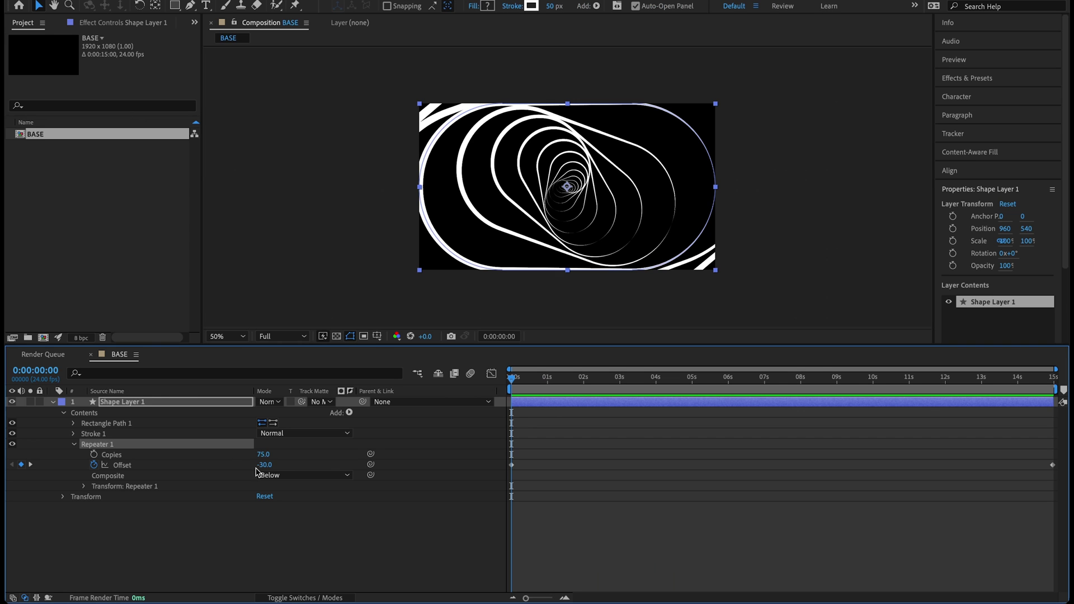
# Step: Compare the composition's first and last frames at 100% magnification to check the loop
pyautogui.moveTo(609, 379); pyautogui.dragTo(1068, 385)
pyautogui.press('/')
pyautogui.click(954, 59)
pyautogui.click(968, 77)
pyautogui.click(1026, 77)
# Step: Try 40 repeater copies and compare the first and last frames of the composition
pyautogui.click(263, 456)
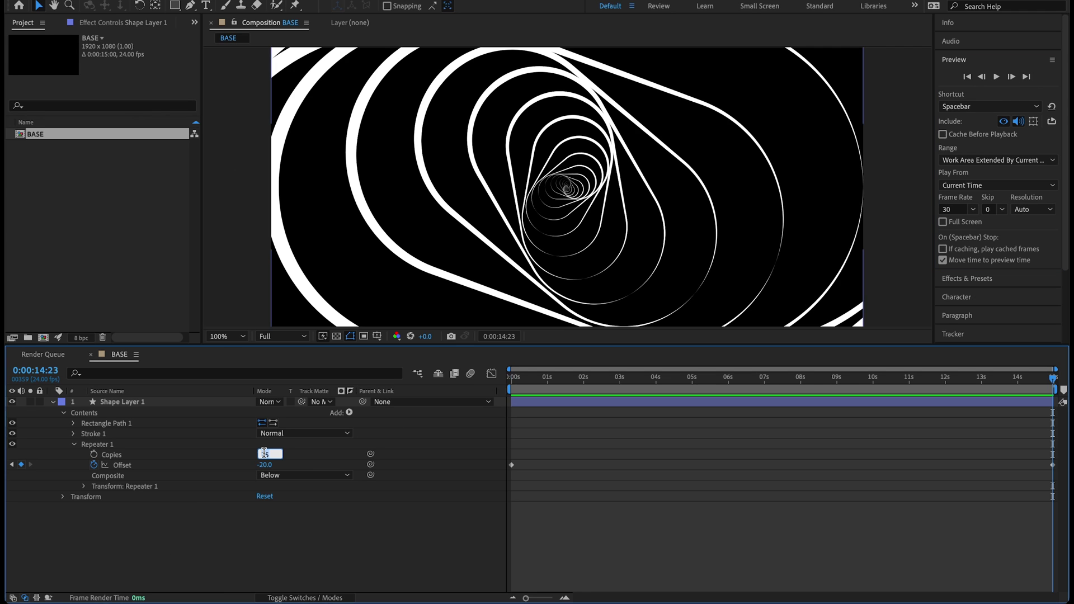
pyautogui.press('Return')
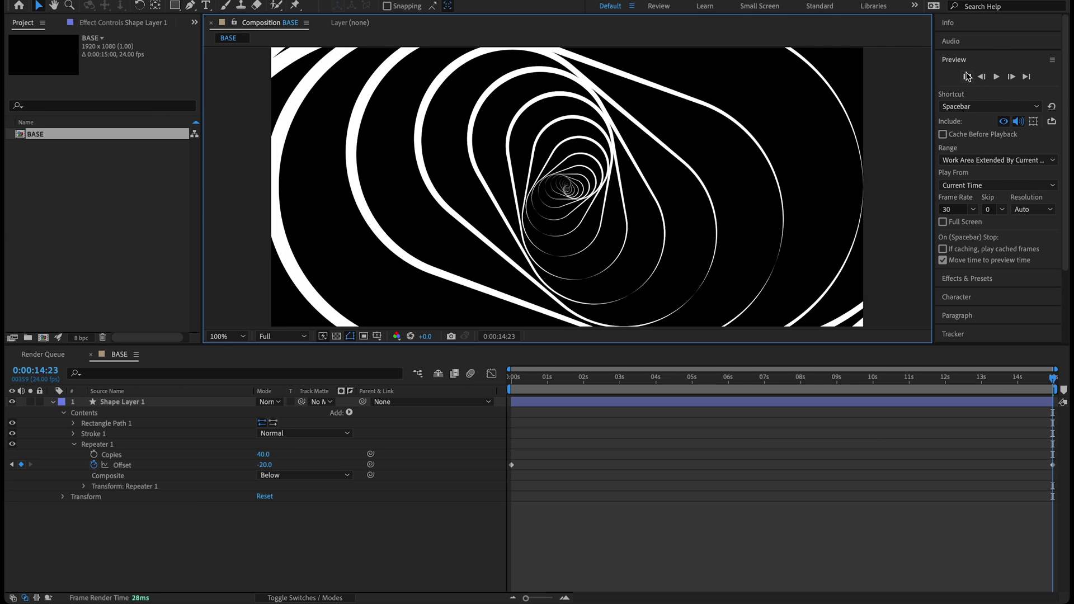
pyautogui.click(968, 77)
pyautogui.click(1027, 77)
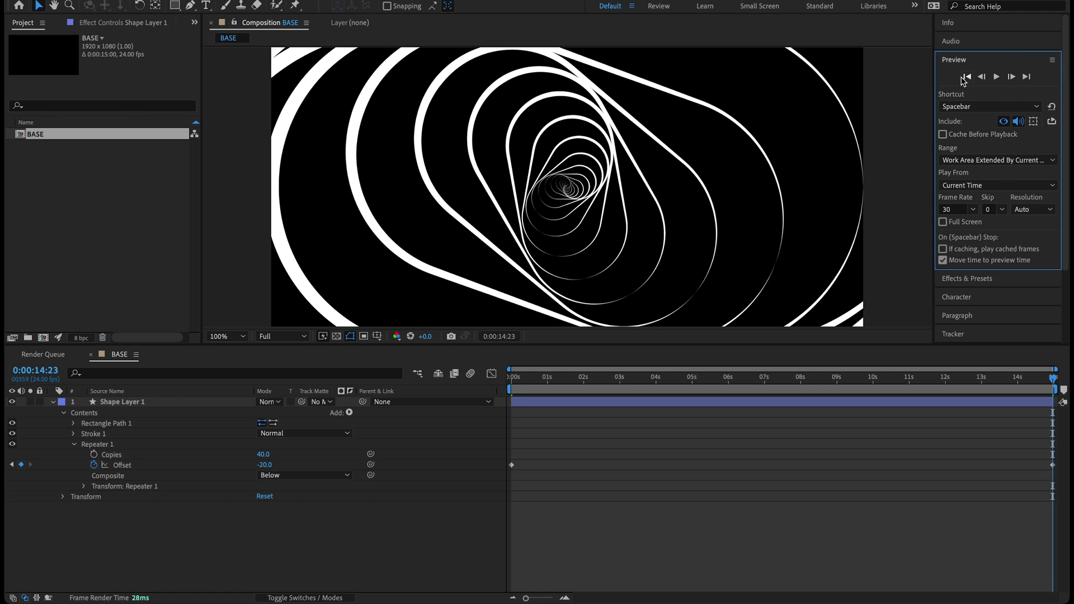
pyautogui.click(966, 77)
pyautogui.click(1027, 76)
pyautogui.click(967, 77)
pyautogui.click(1027, 76)
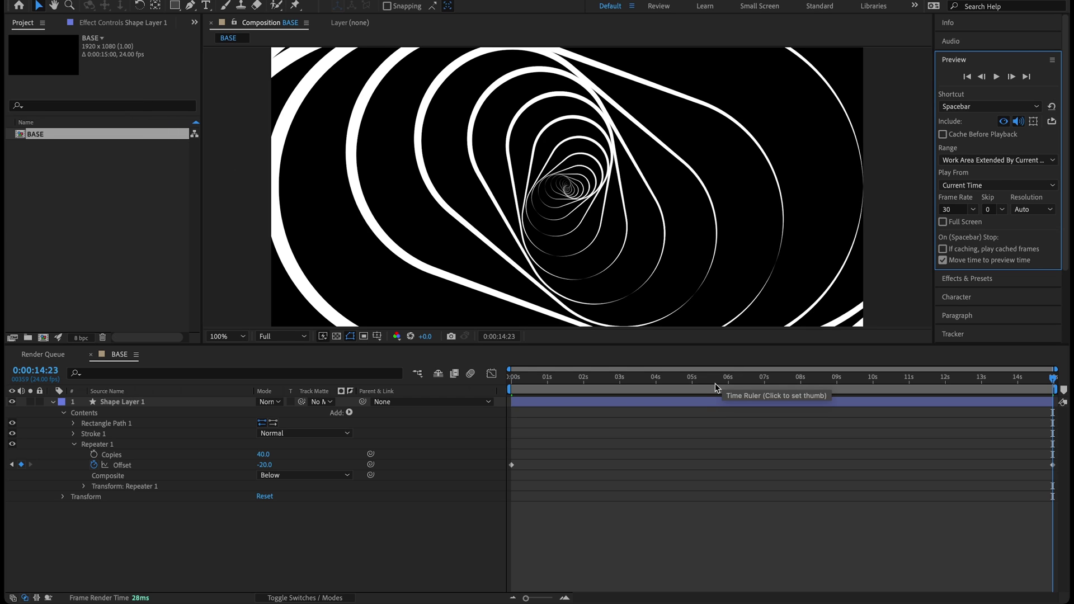
# Step: Restore the repeater's Copies to 75 and return to the first frame
pyautogui.click(264, 454)
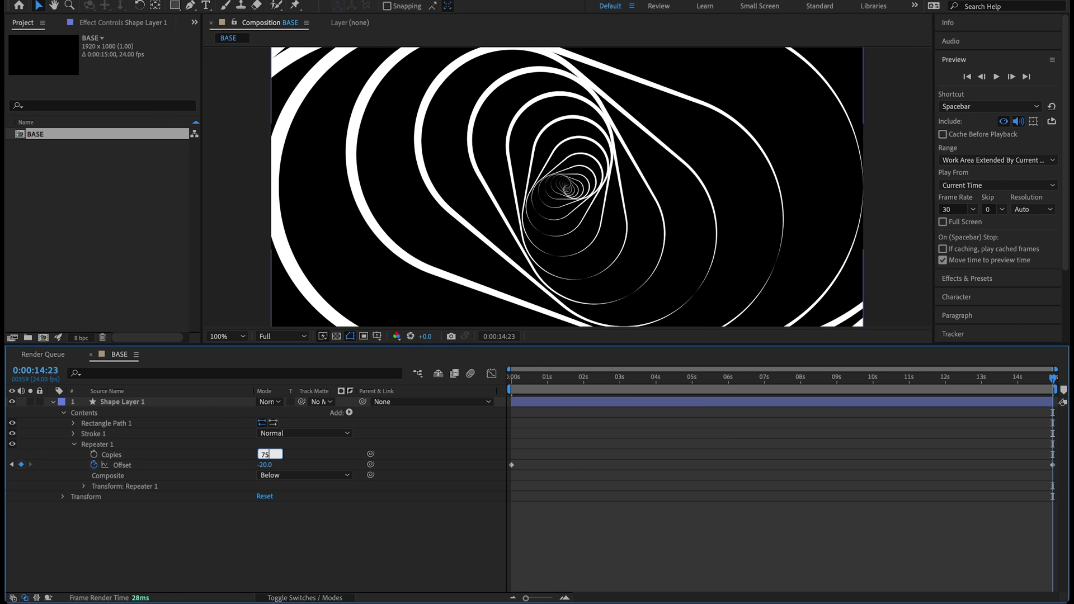
pyautogui.click(514, 383)
pyautogui.moveTo(514, 386)
pyautogui.mouseDown()
pyautogui.moveTo(709, 392)
pyautogui.moveTo(526, 398)
pyautogui.moveTo(500, 384)
pyautogui.mouseUp()
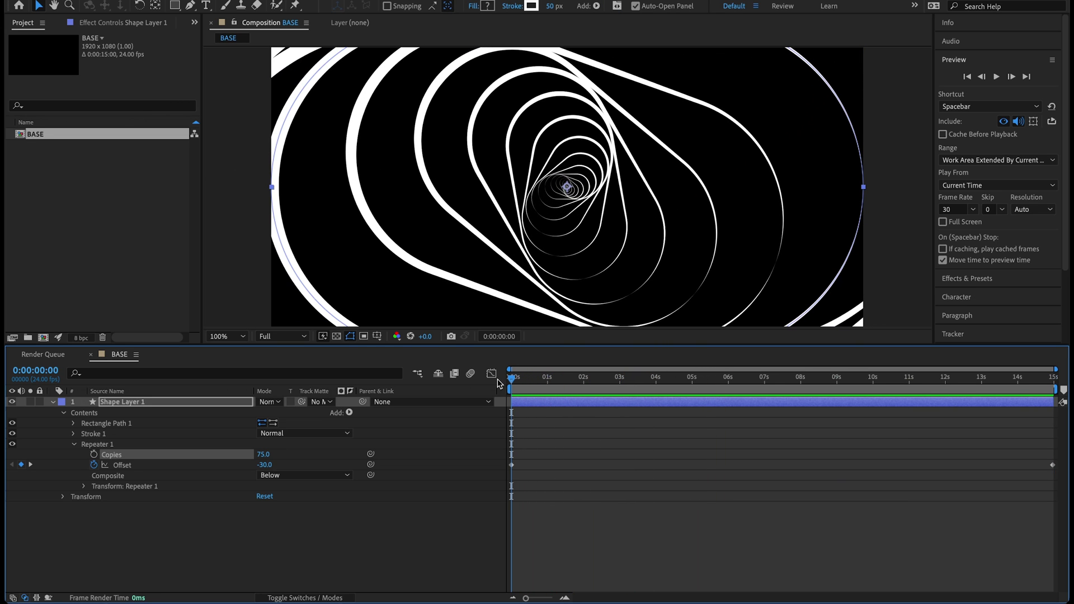
# Step: Play the rotating tunnel animation, return to the first frame, and collapse the deselected Shape Layer 1
pyautogui.moveTo(956, 59); pyautogui.dragTo(526, 390)
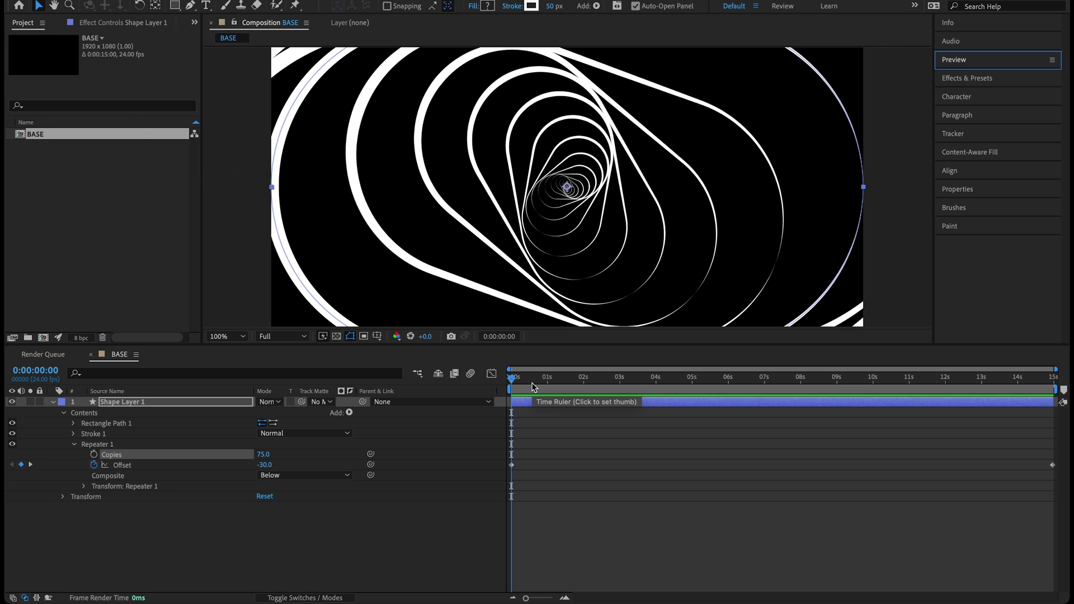
pyautogui.press('space')
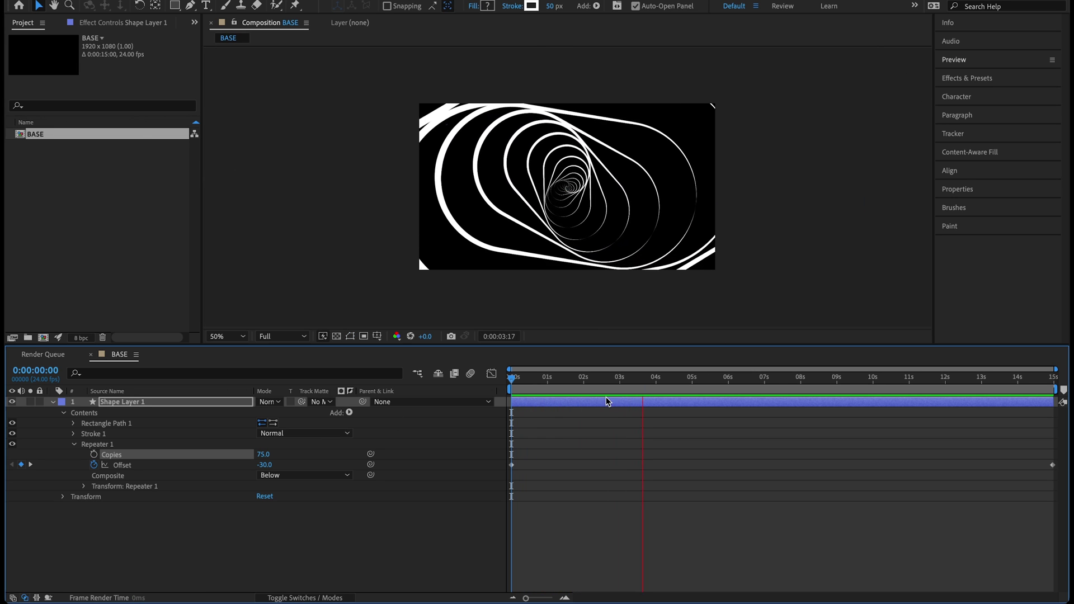
pyautogui.click(637, 378)
pyautogui.moveTo(638, 379); pyautogui.dragTo(6, 378)
pyautogui.press('F2')
pyautogui.click(52, 402)
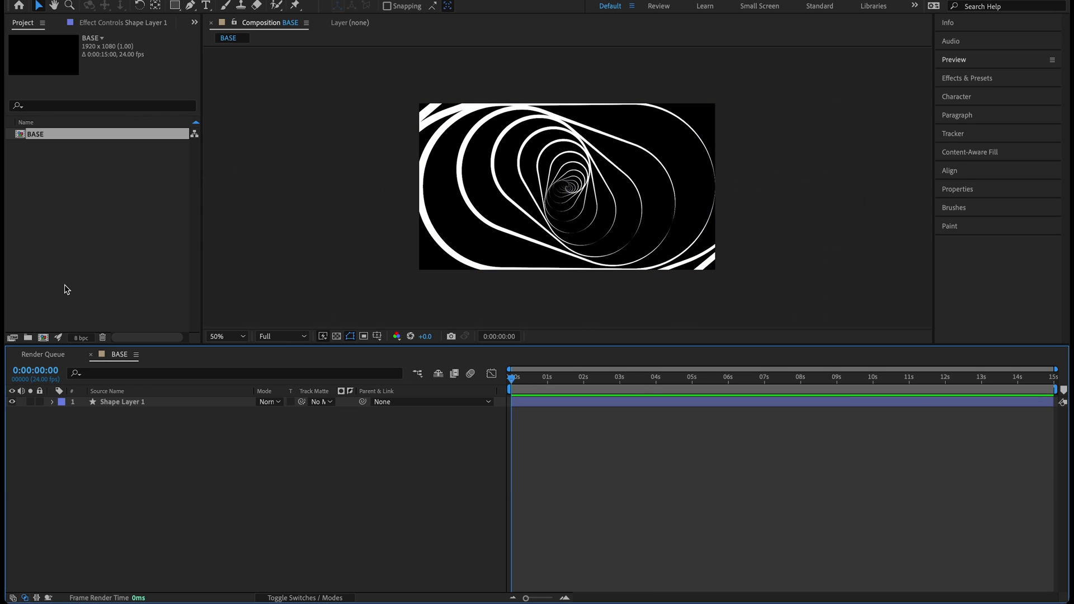
# Step: Create a new composition named FX at 1920 x 1080, 24 fps, with a 15-second duration
pyautogui.click(43, 338)
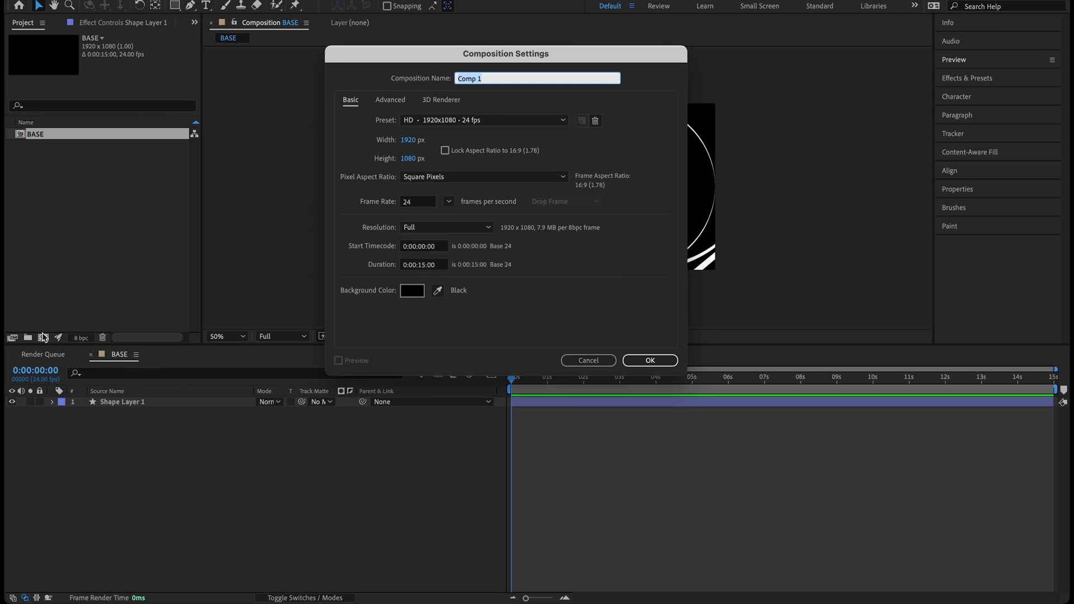
pyautogui.write('FX')
pyautogui.click(648, 360)
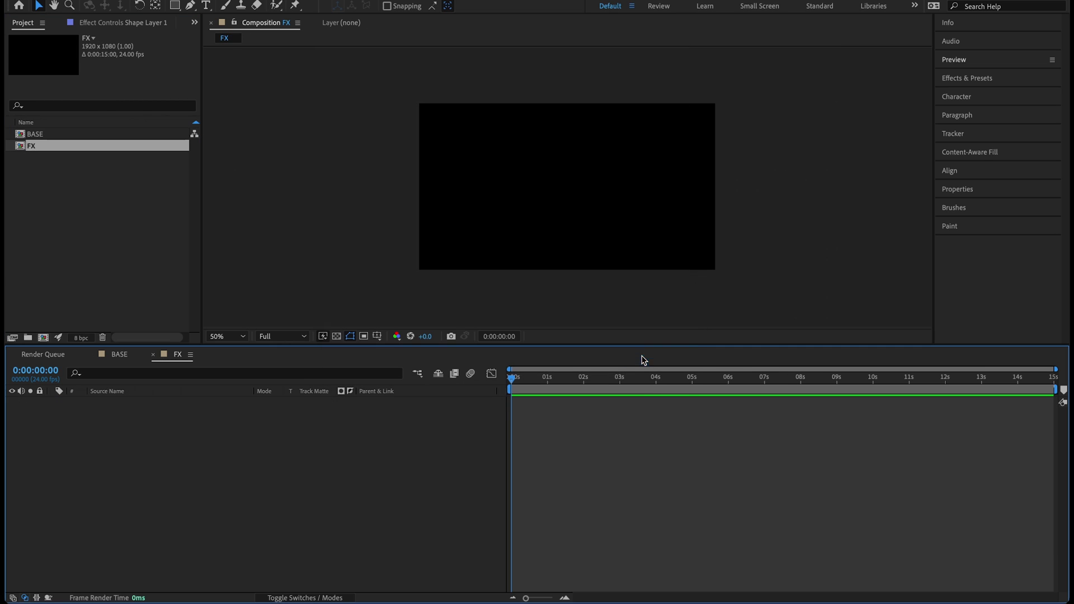
# Step: Nest the BASE composition as a layer inside the FX composition
pyautogui.click(41, 133)
pyautogui.moveTo(41, 134); pyautogui.dragTo(142, 440)
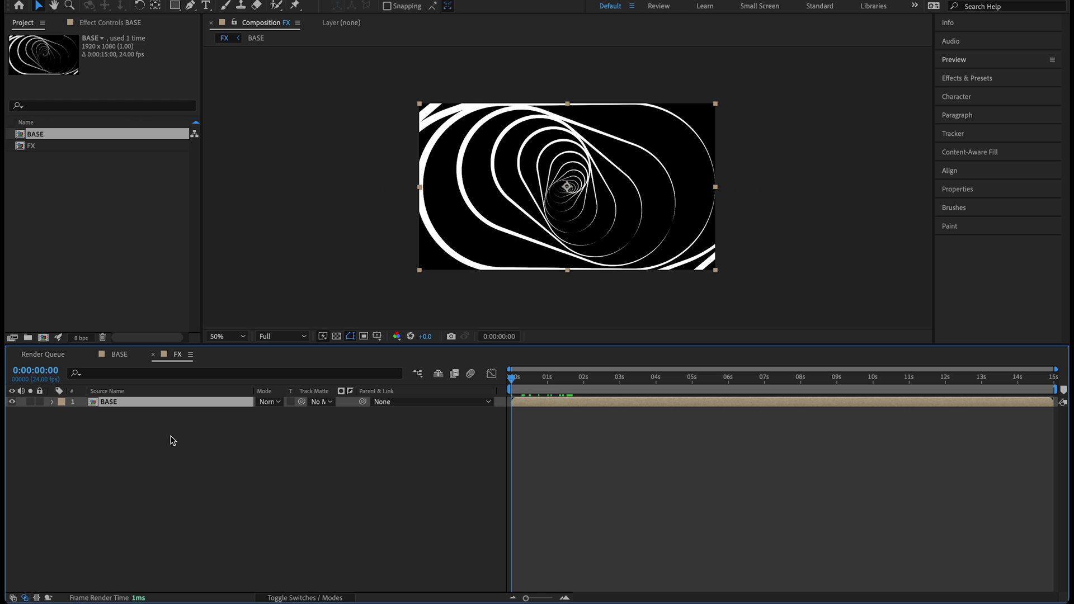
pyautogui.click(157, 431)
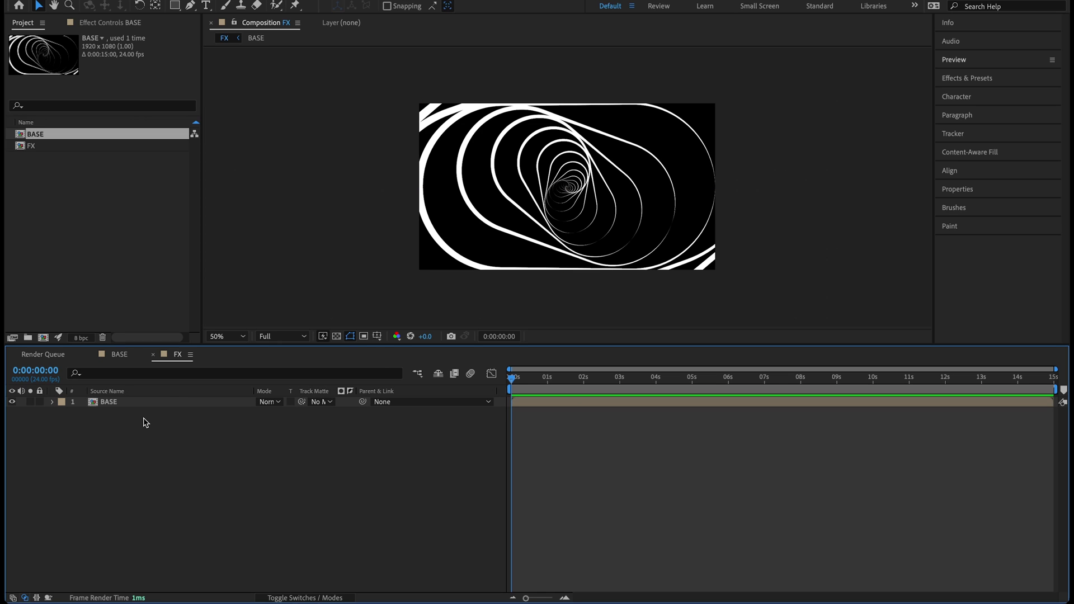
# Step: Add five adjustment layers above the BASE layer in the FX composition
pyautogui.rightClick(144, 422)
pyautogui.moveTo(155, 433)
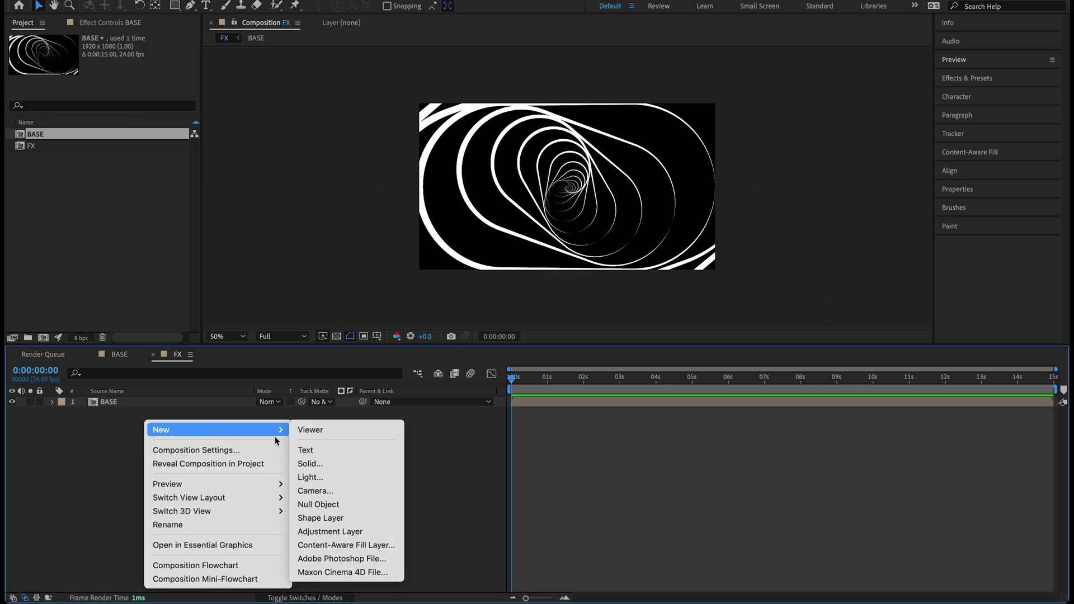
pyautogui.click(322, 532)
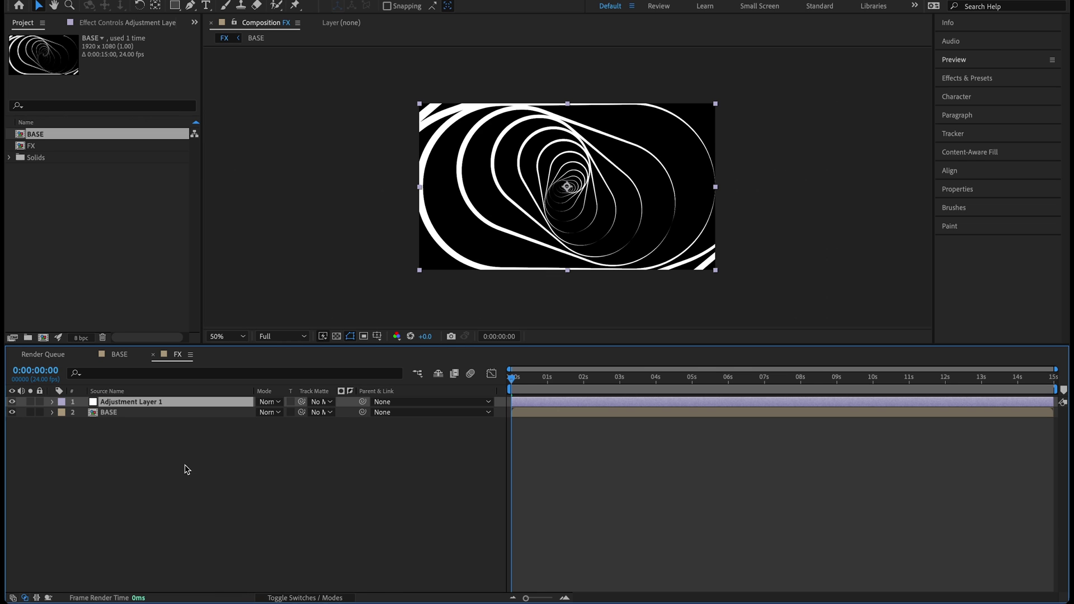
pyautogui.rightClick(192, 453)
pyautogui.moveTo(227, 438)
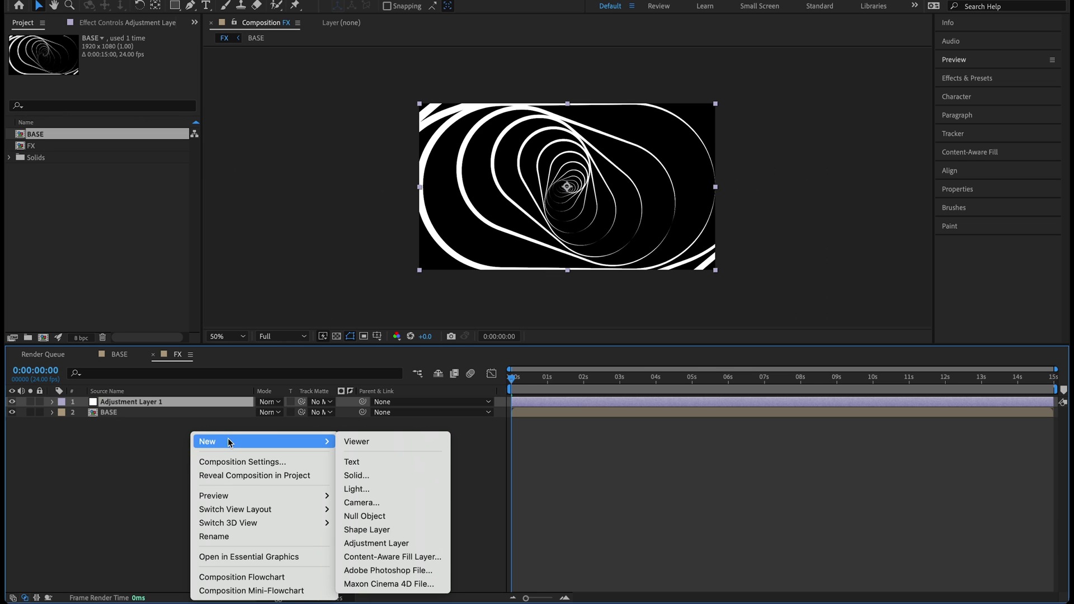
pyautogui.click(390, 543)
pyautogui.rightClick(110, 448)
pyautogui.moveTo(174, 442)
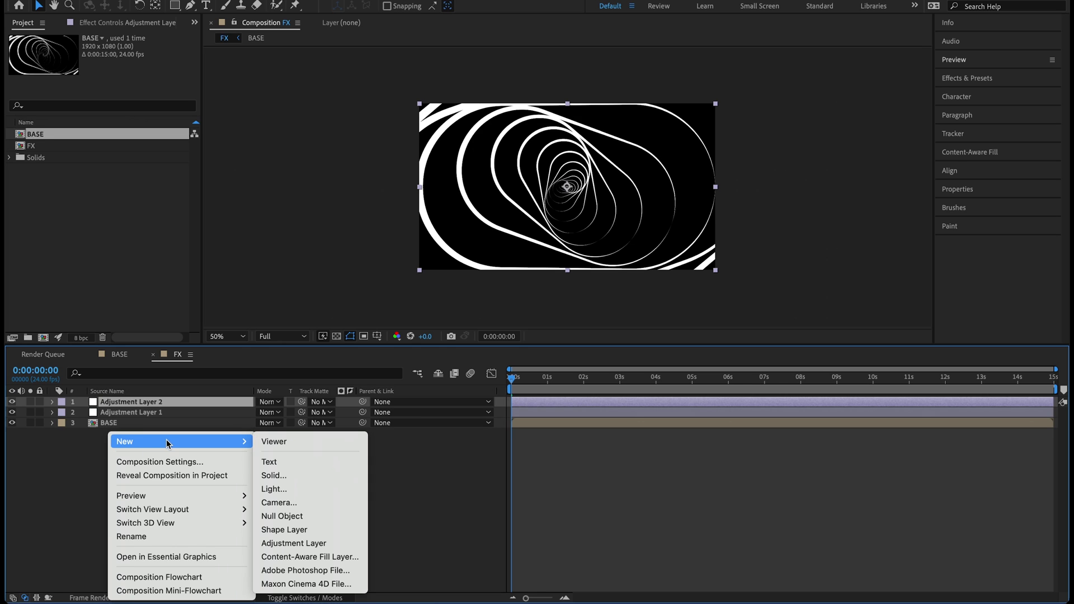
pyautogui.click(347, 544)
pyautogui.rightClick(206, 476)
pyautogui.moveTo(246, 441)
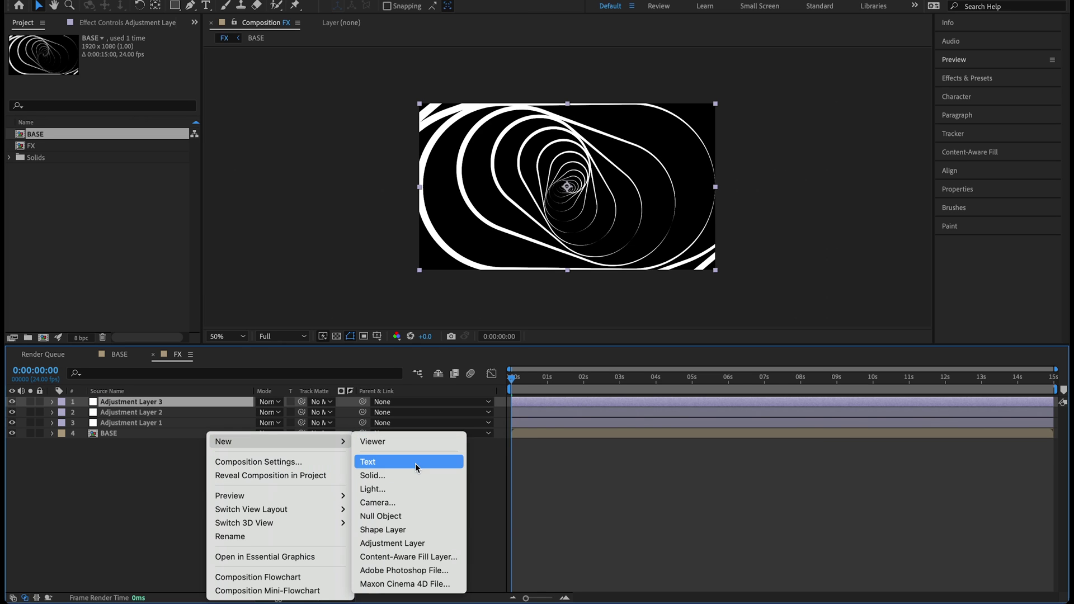
pyautogui.click(398, 543)
pyautogui.rightClick(179, 478)
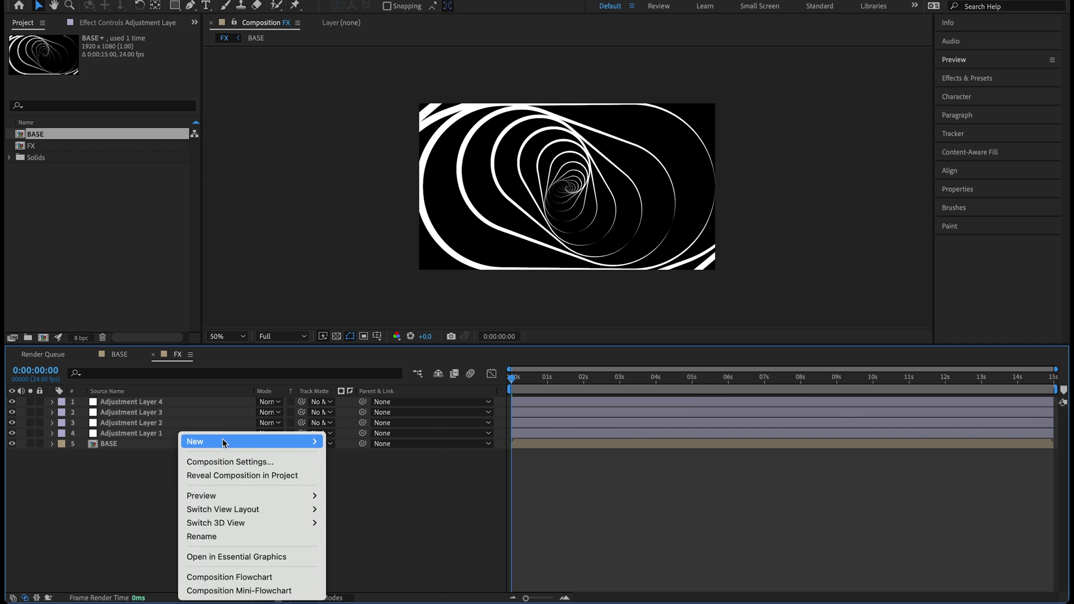
pyautogui.moveTo(221, 442)
pyautogui.click(404, 545)
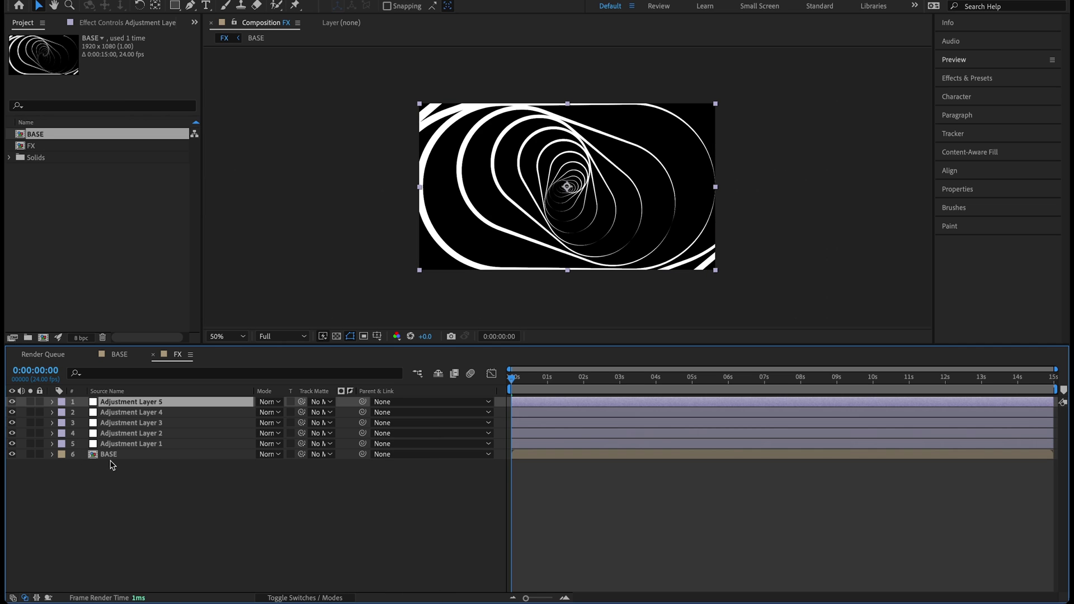
pyautogui.click(12, 402)
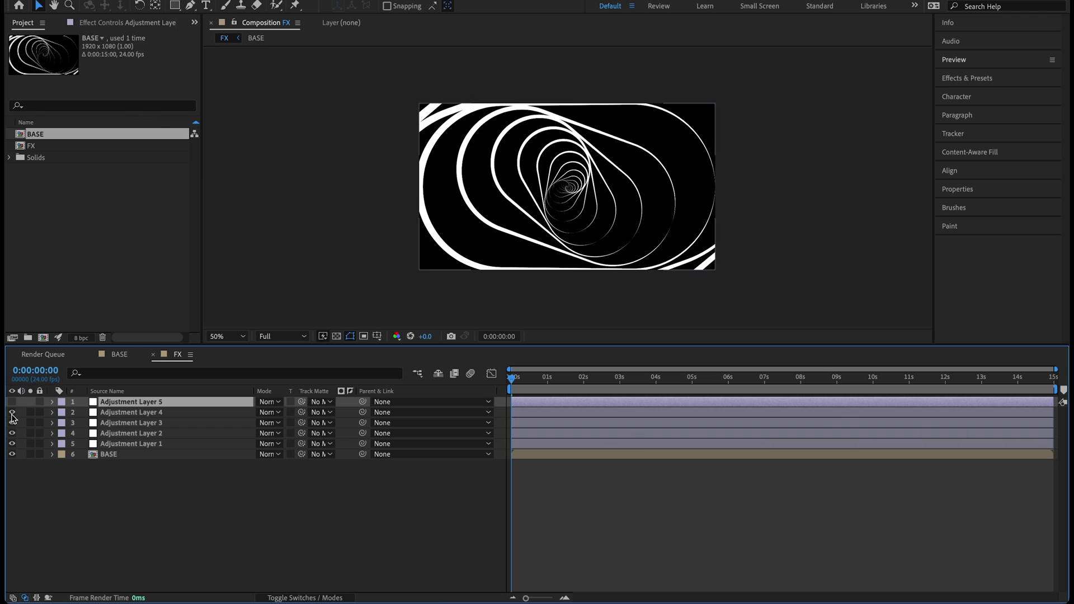
pyautogui.click(12, 402)
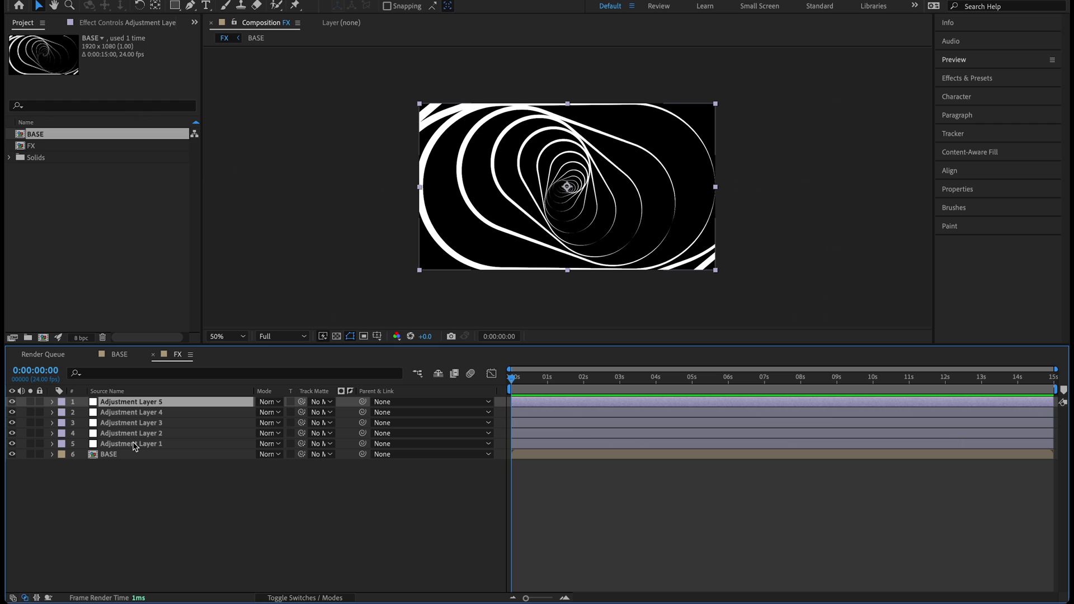
# Step: Rename Adjustment Layer 1 as Blur 1 and Adjustment Layer 2 as Edges
pyautogui.click(134, 444)
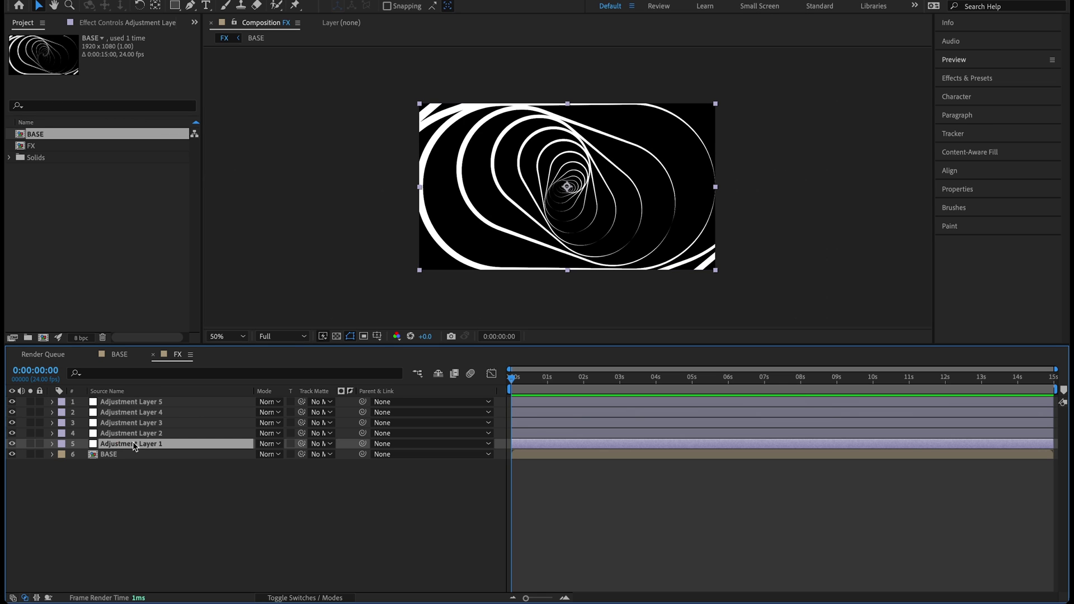
pyautogui.press('Return')
pyautogui.write('Blur ')
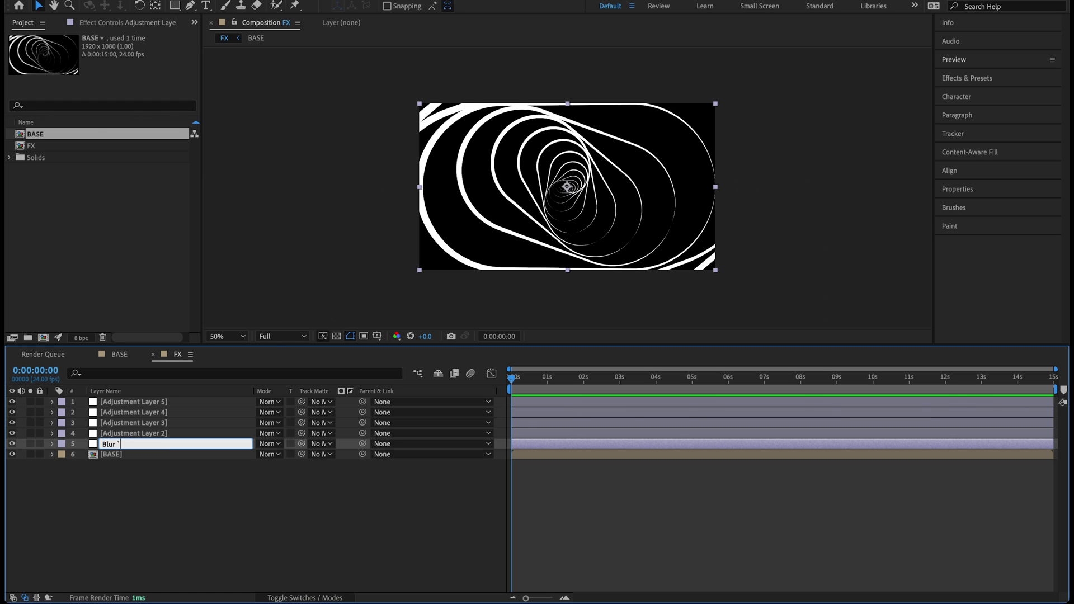
pyautogui.write('1')
pyautogui.click(116, 433)
pyautogui.press('Return')
pyautogui.write('E')
pyautogui.press('Return')
# Step: Rename Adjustment Layer 3 as CC and Adjustment Layer 4 as Glow
pyautogui.click(119, 423)
pyautogui.press('Return')
pyautogui.write('CC')
pyautogui.press('Return')
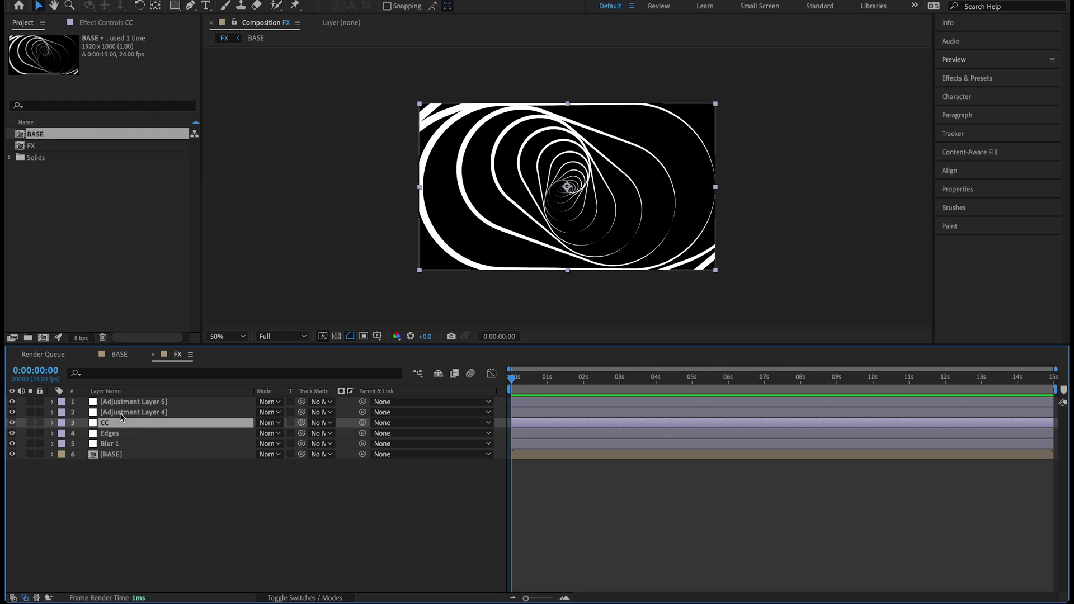
pyautogui.click(119, 413)
pyautogui.press('Return')
pyautogui.write('g')
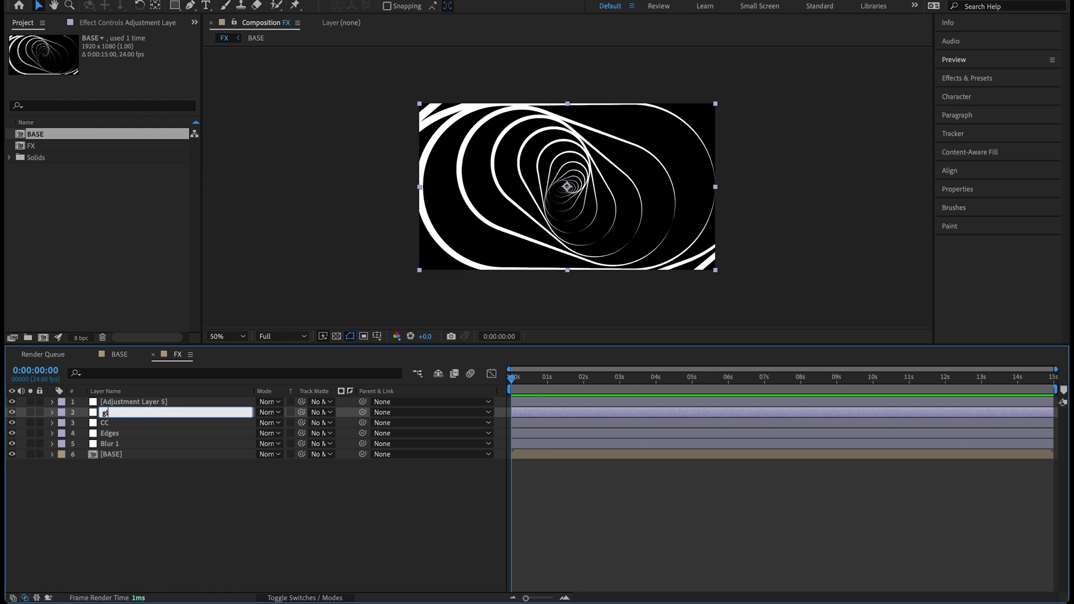
pyautogui.write('low')
pyautogui.press('Return')
# Step: Rename Adjustment Layer 5 as Blur 2
pyautogui.click(130, 402)
pyautogui.press('Return')
pyautogui.write('Blur 2')
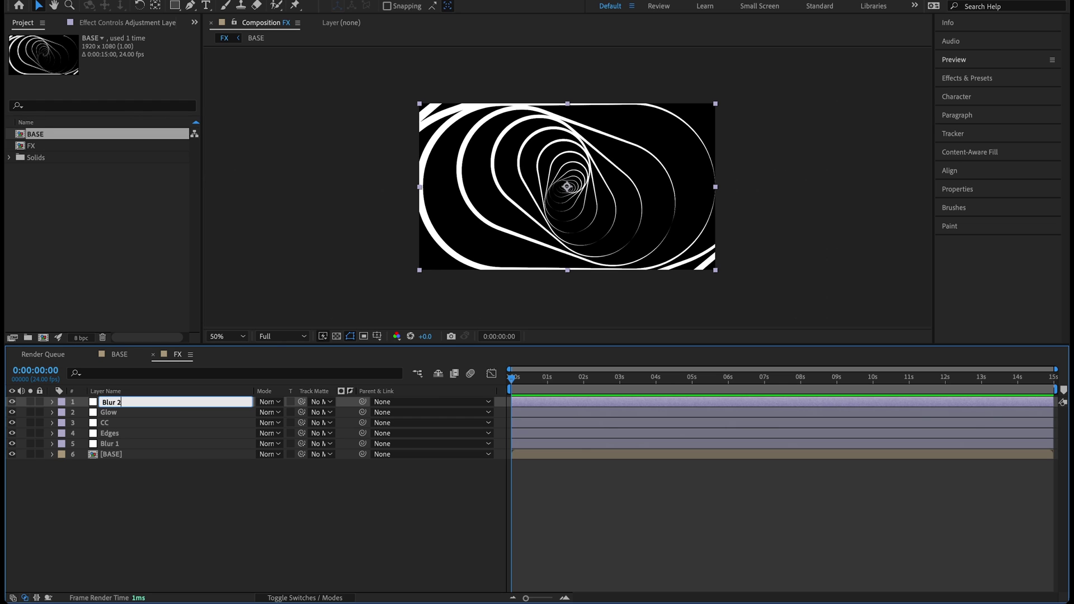
pyautogui.press('Return')
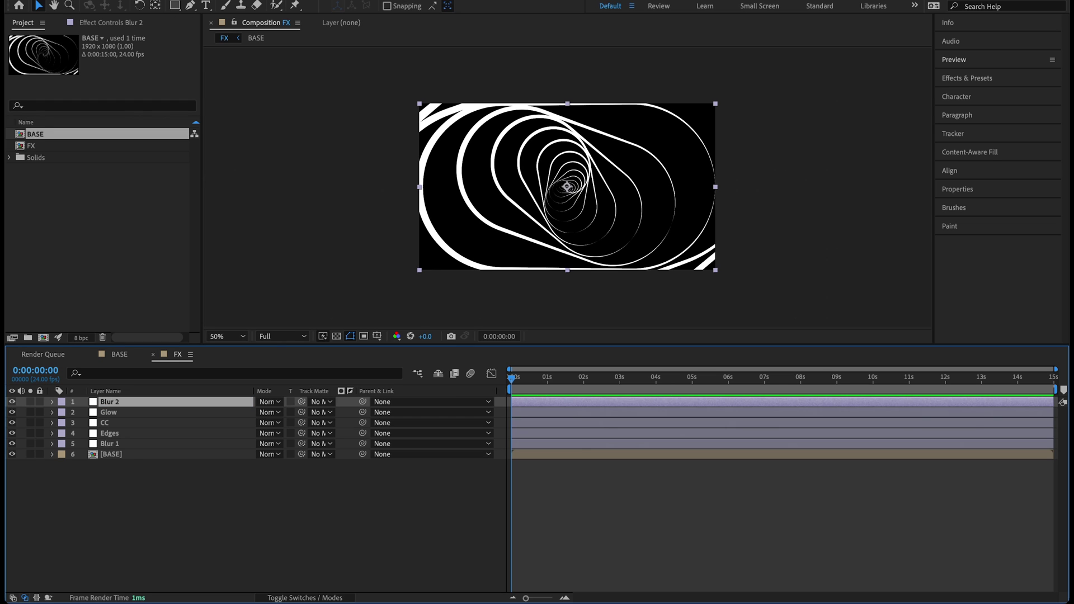
# Step: Apply CC Radial Fast Blur to the Blur 1 layer and compare the image with the effect off and on
pyautogui.click(135, 445)
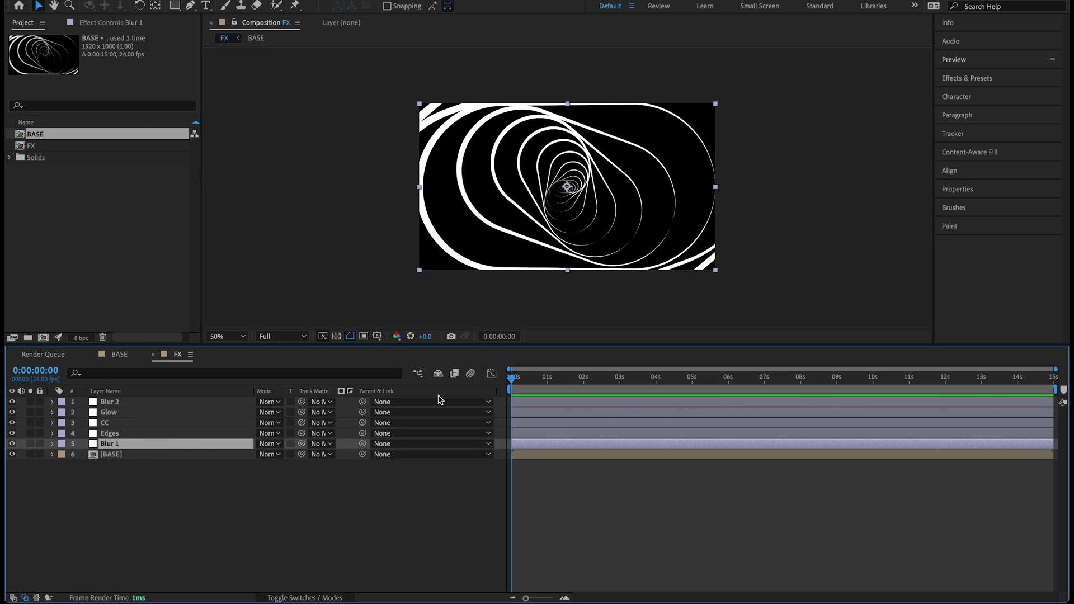
pyautogui.click(966, 79)
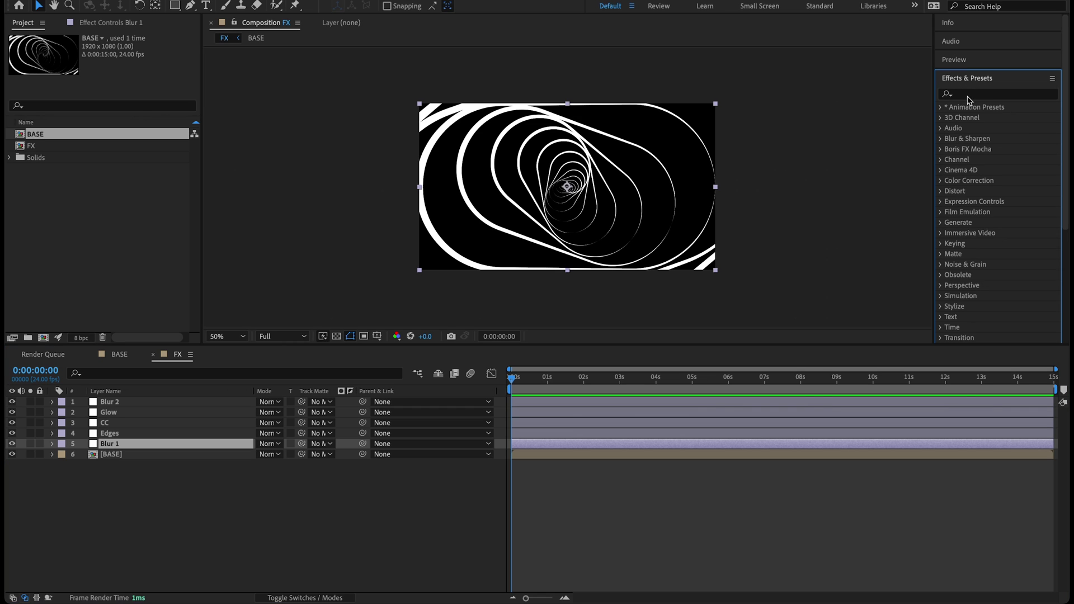
pyautogui.click(969, 97)
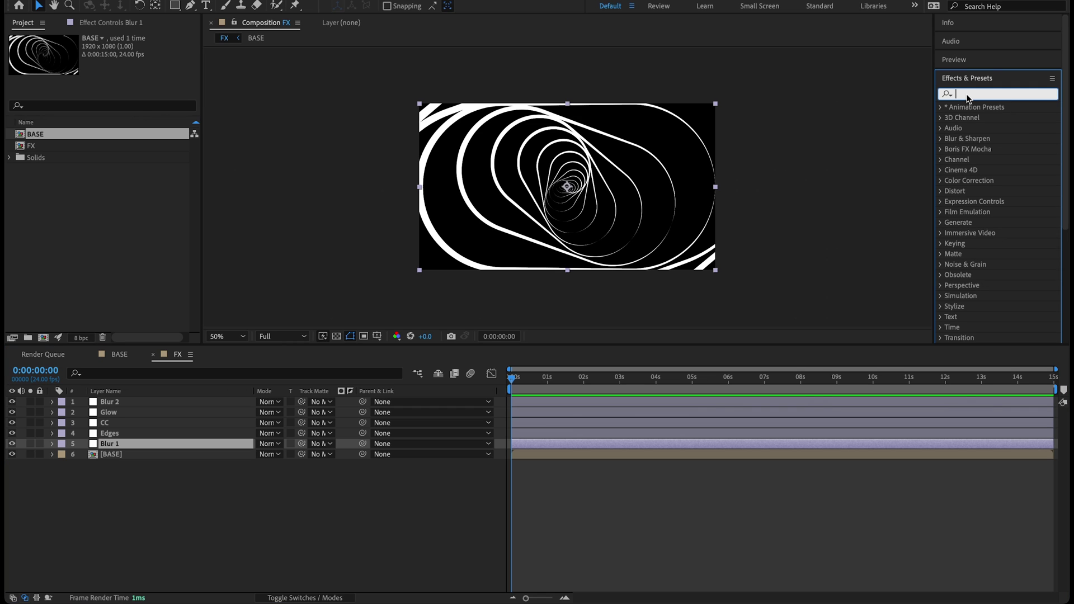
pyautogui.write('Radial Fast')
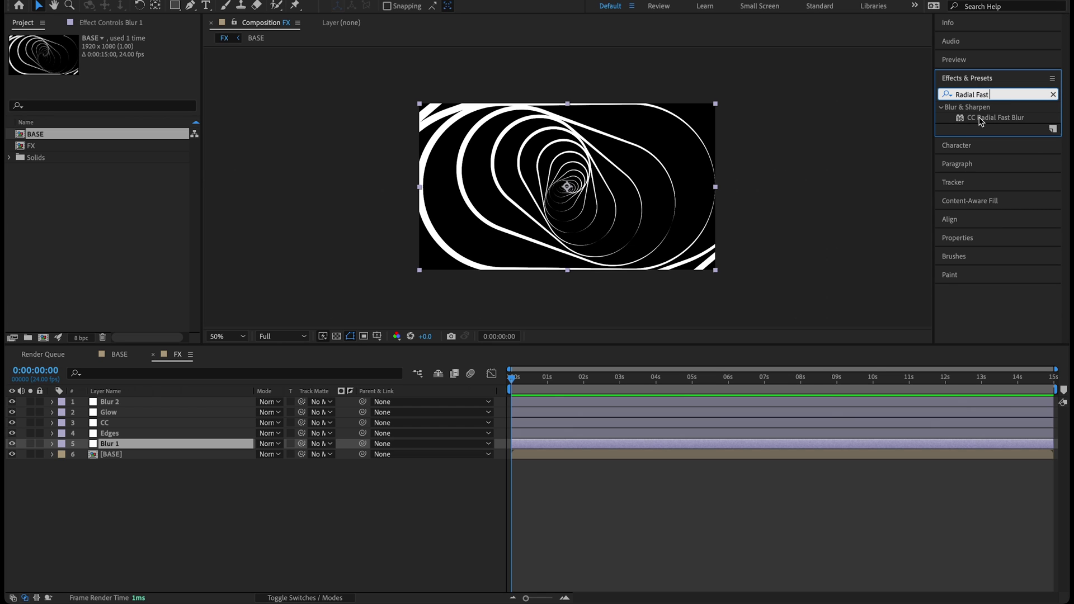
pyautogui.doubleClick(980, 119)
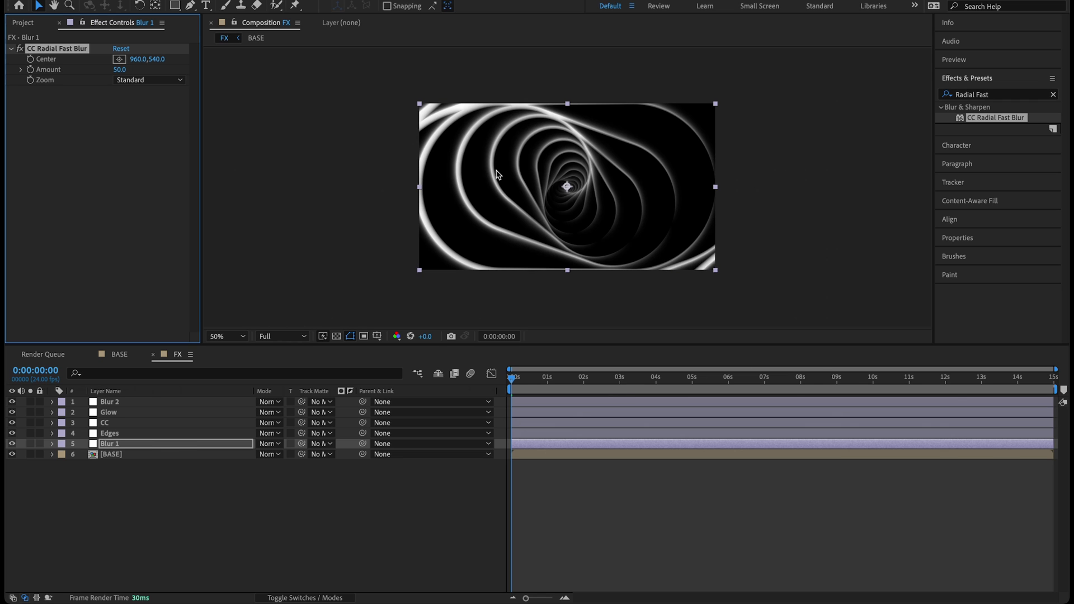
pyautogui.click(20, 50)
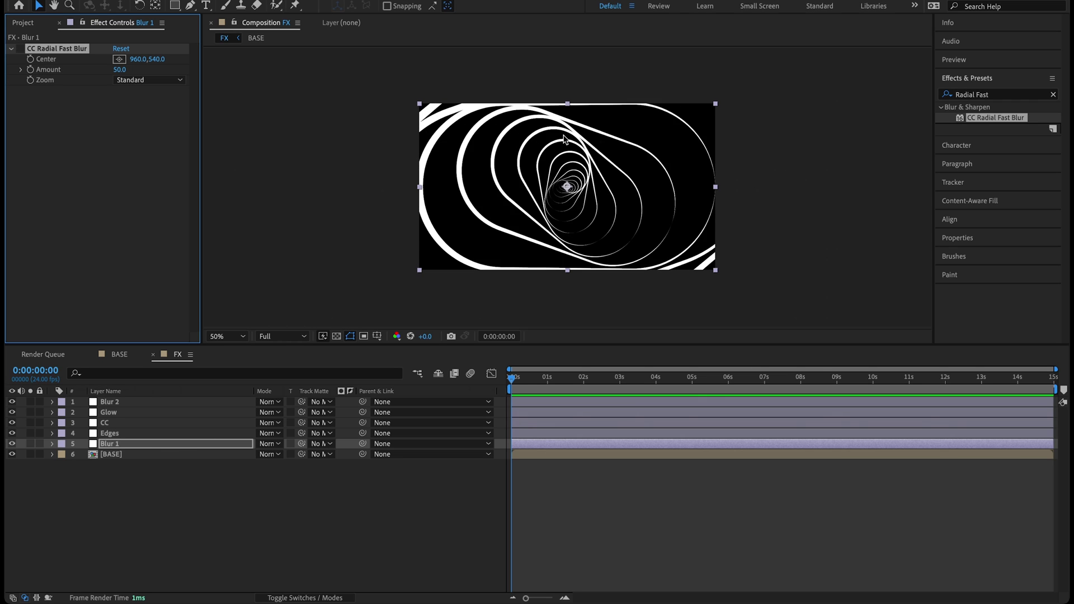
pyautogui.click(21, 49)
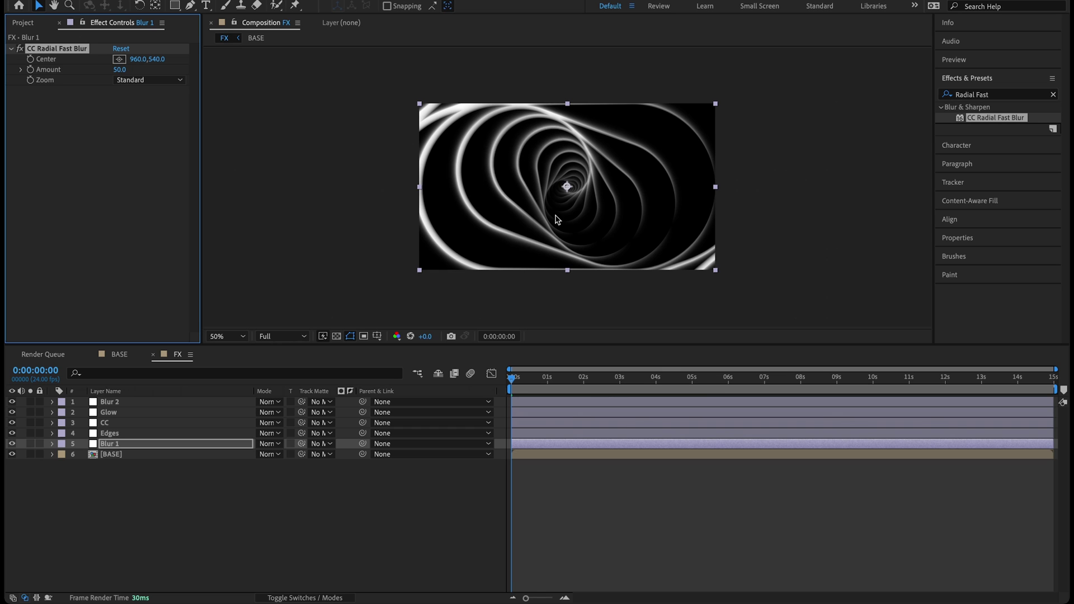
# Step: Set the Amount of CC Radial Fast Blur on the Blur 1 layer to 90
pyautogui.scroll(1, 585, 215)
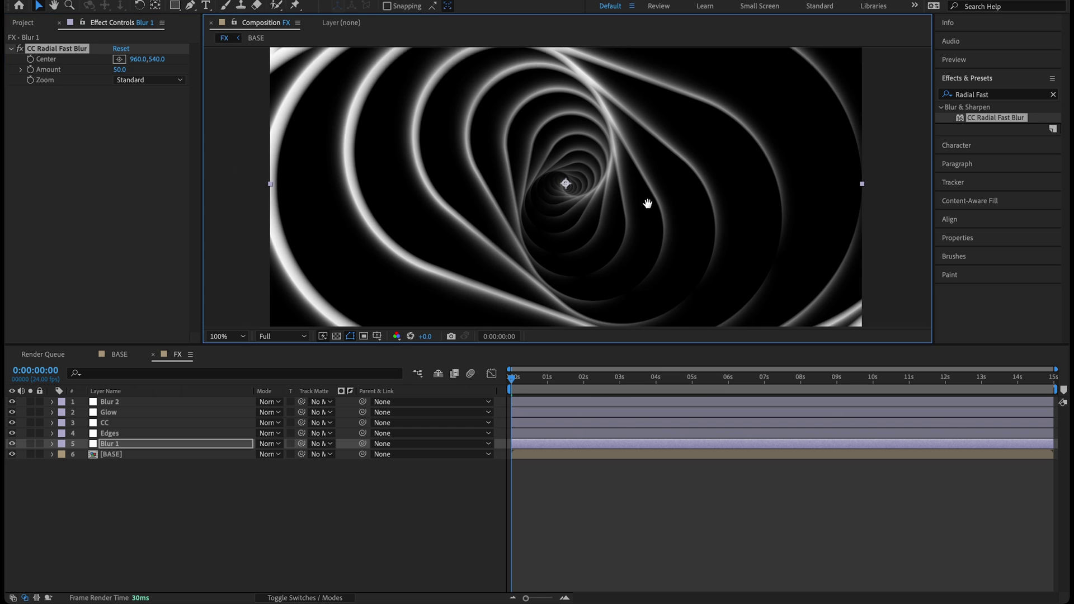
pyautogui.scroll(1, 616, 156)
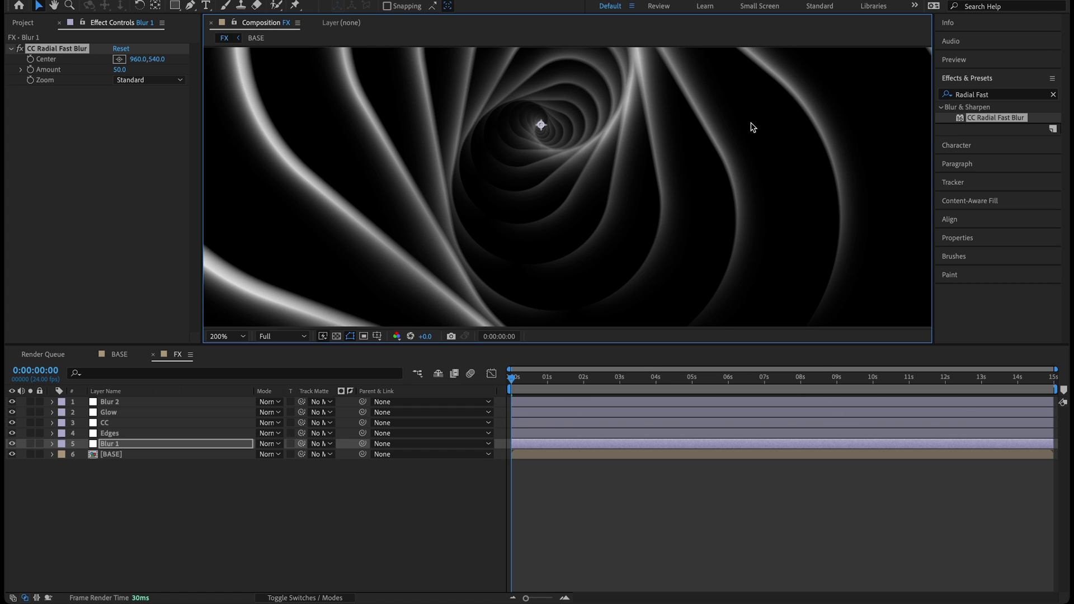
pyautogui.scroll(-3, 568, 147)
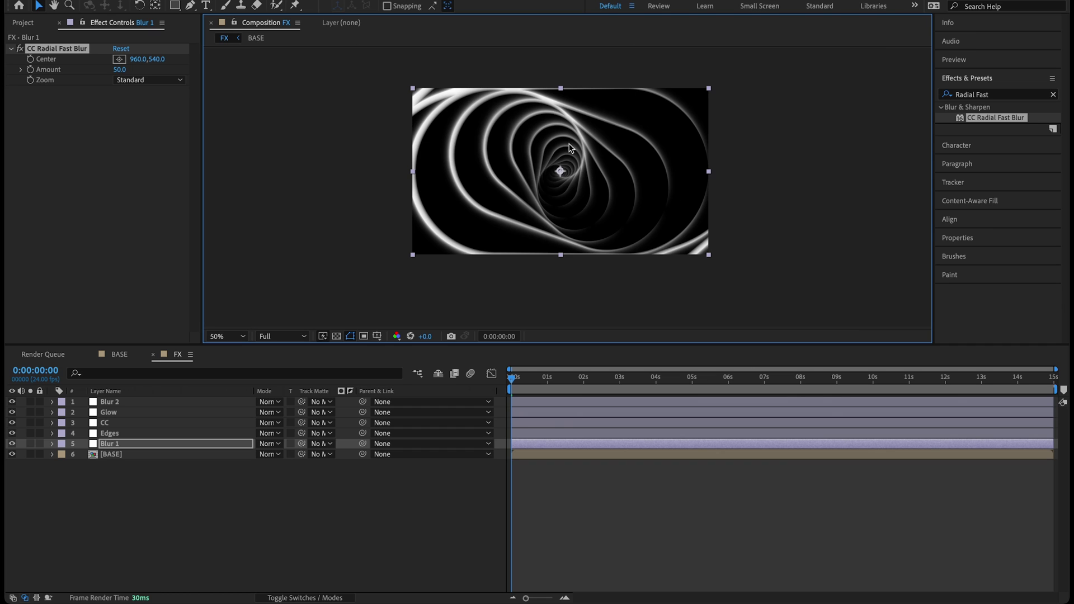
pyautogui.press('h')
pyautogui.moveTo(447, 179); pyautogui.dragTo(456, 173)
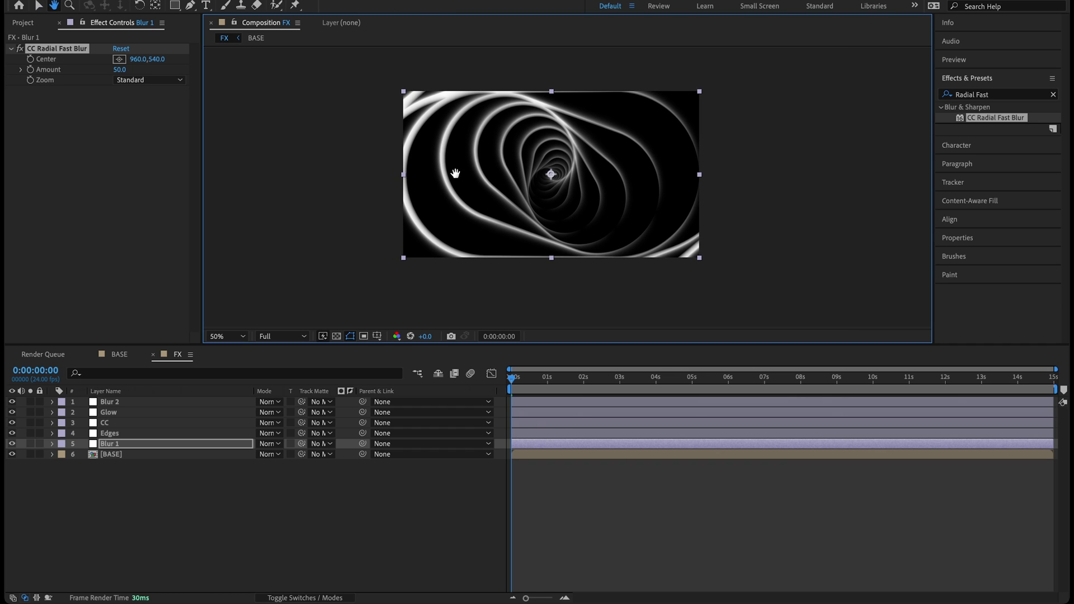
pyautogui.click(119, 70)
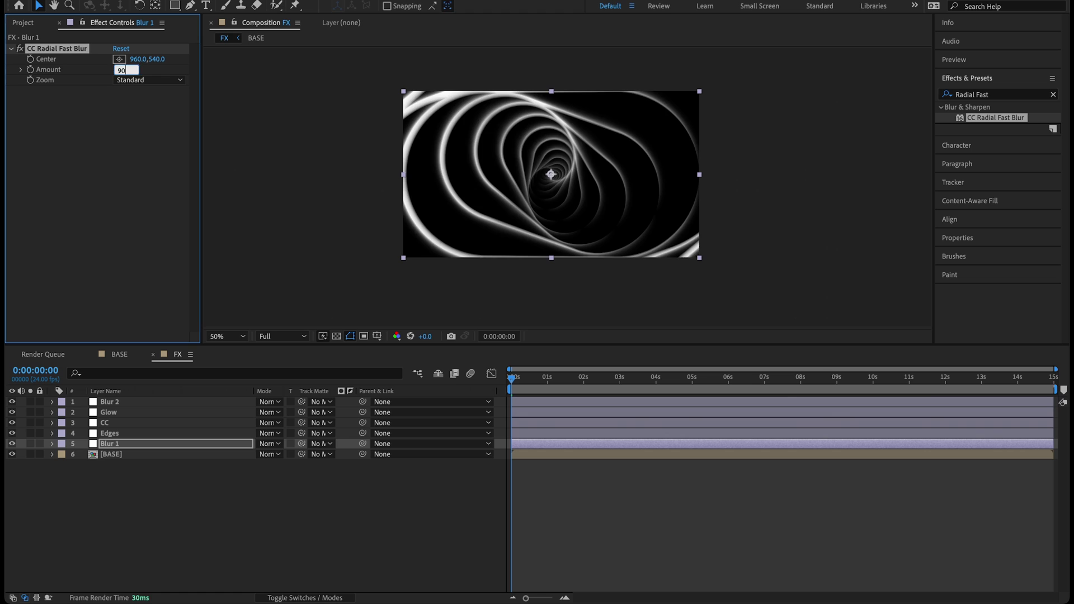
pyautogui.press('Return')
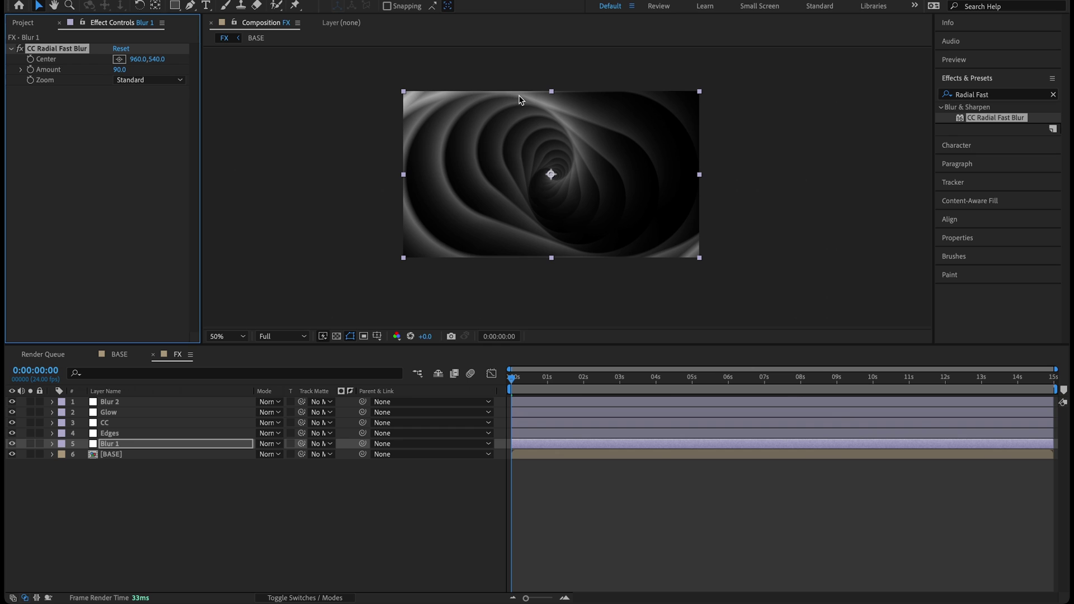
# Step: Compare the tunnel with the radial blur off and on, and preview the blurred animation
pyautogui.click(20, 48)
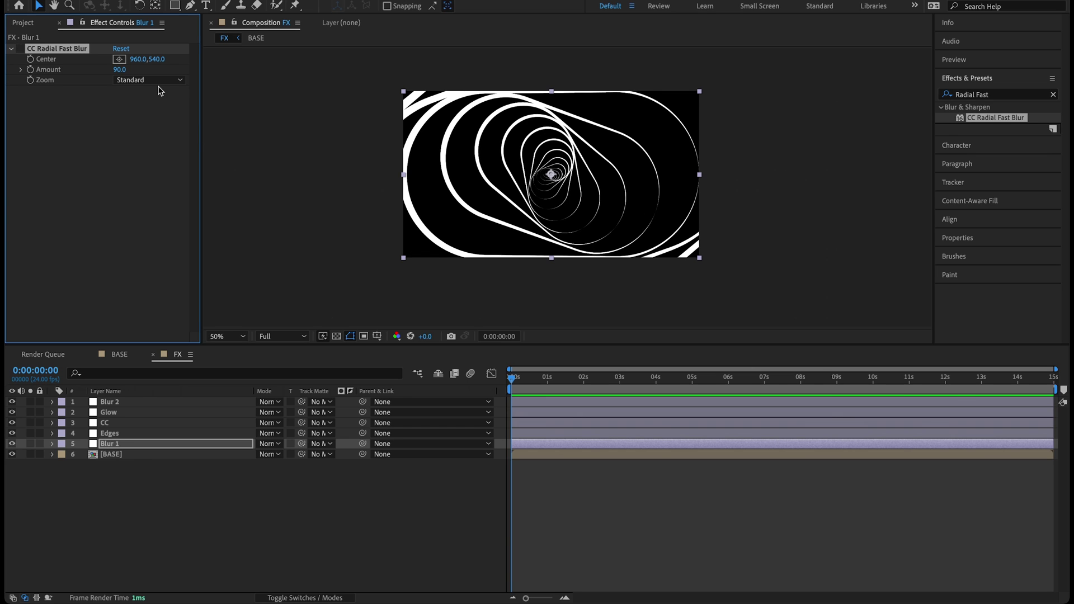
pyautogui.click(20, 48)
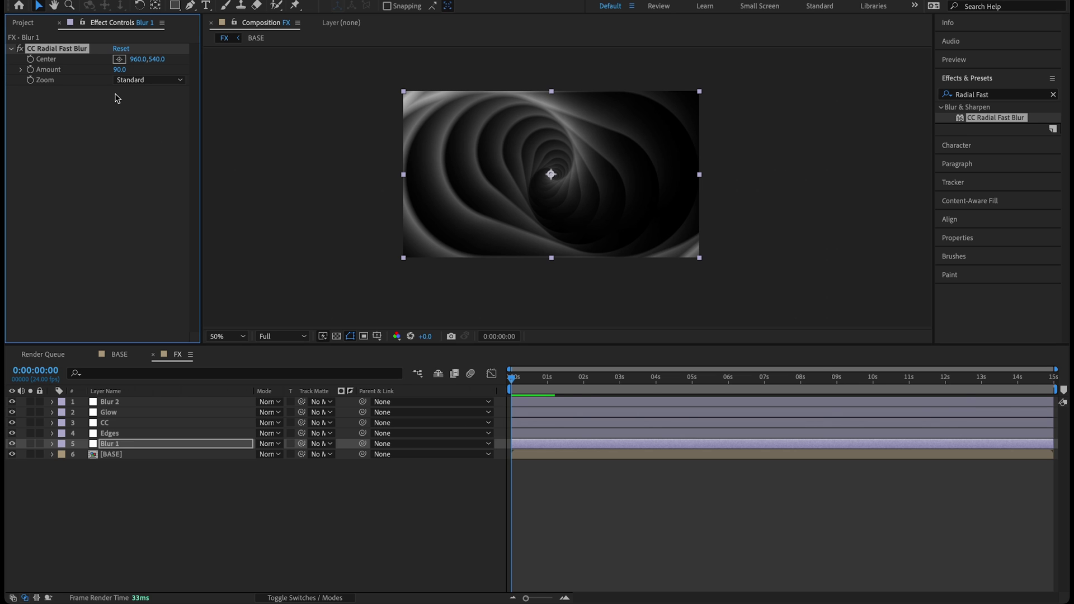
pyautogui.press('space')
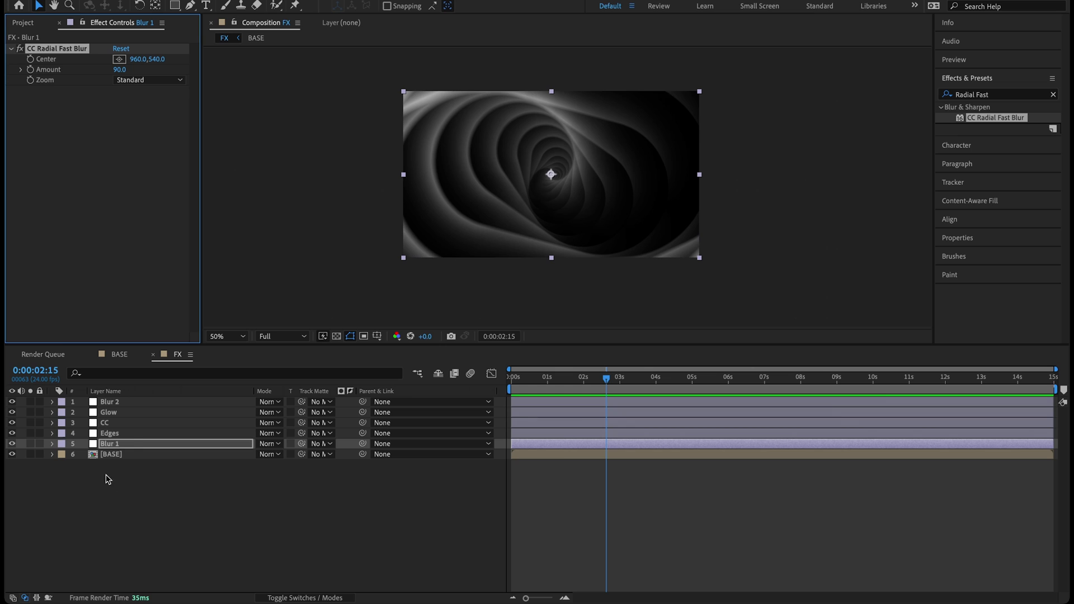
# Step: Apply the Find Edges effect to the Edges adjustment layer
pyautogui.click(128, 435)
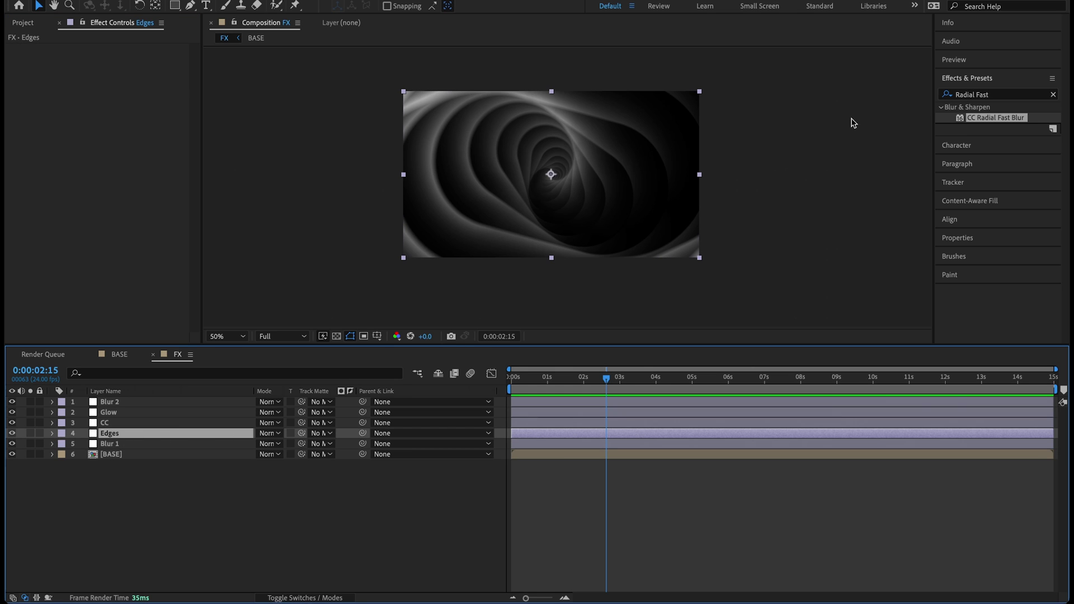
pyautogui.click(996, 95)
pyautogui.write('Find')
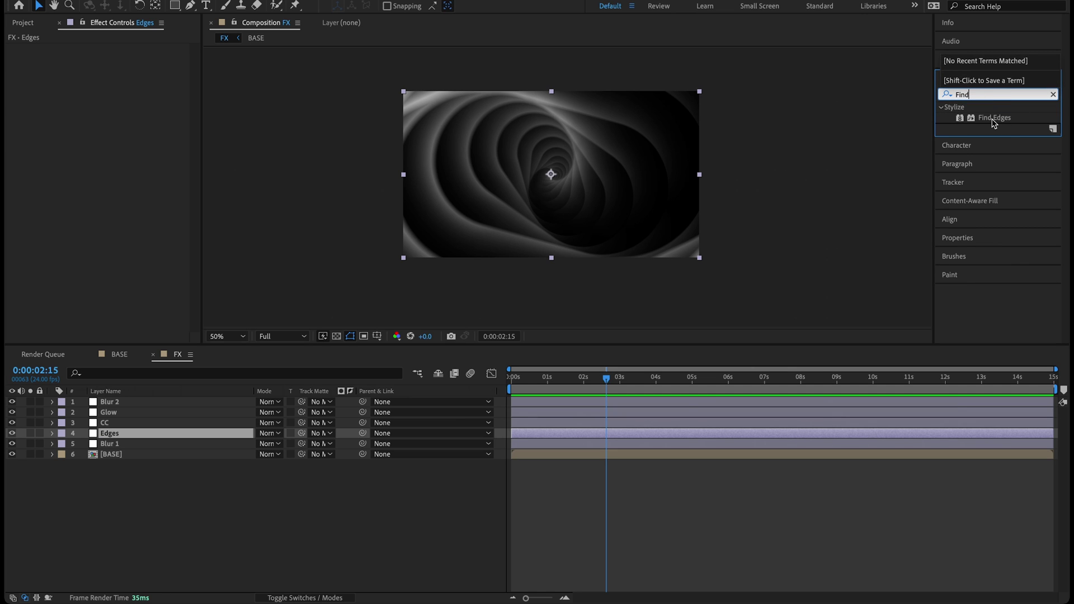
pyautogui.doubleClick(1001, 118)
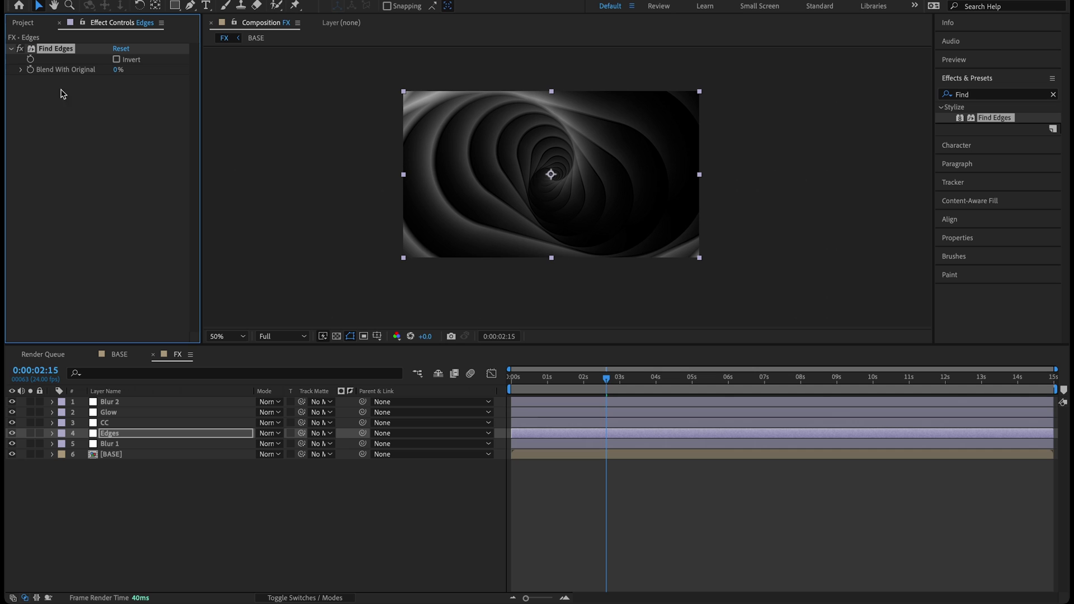
# Step: Compare the tunnel's contours up close with Find Edges off and on, leaving the effect enabled
pyautogui.press('/')
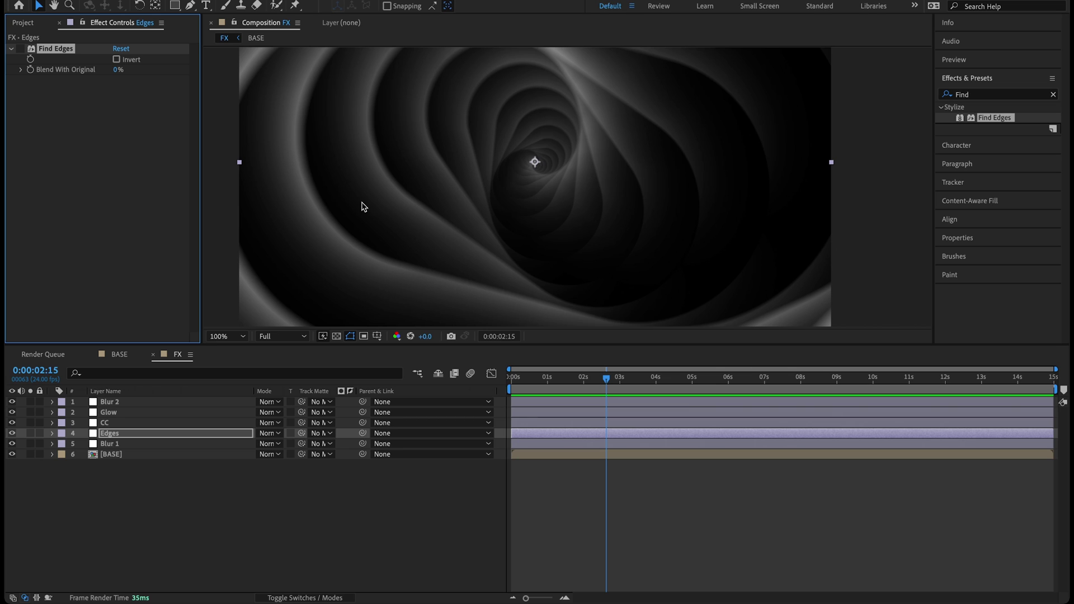
pyautogui.click(21, 49)
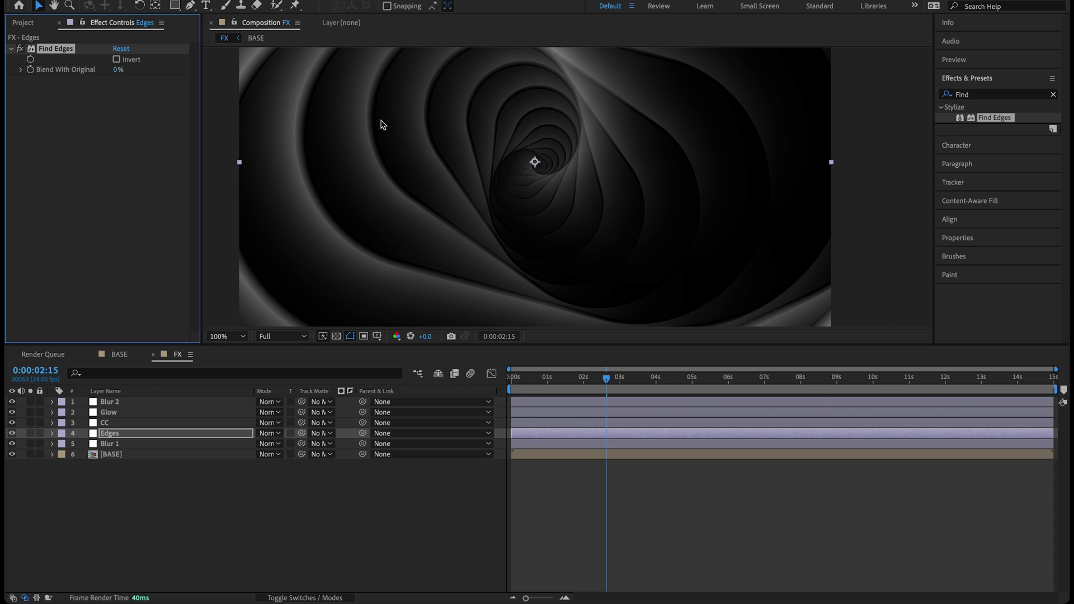
pyautogui.hotkey('ctrl', 'z')
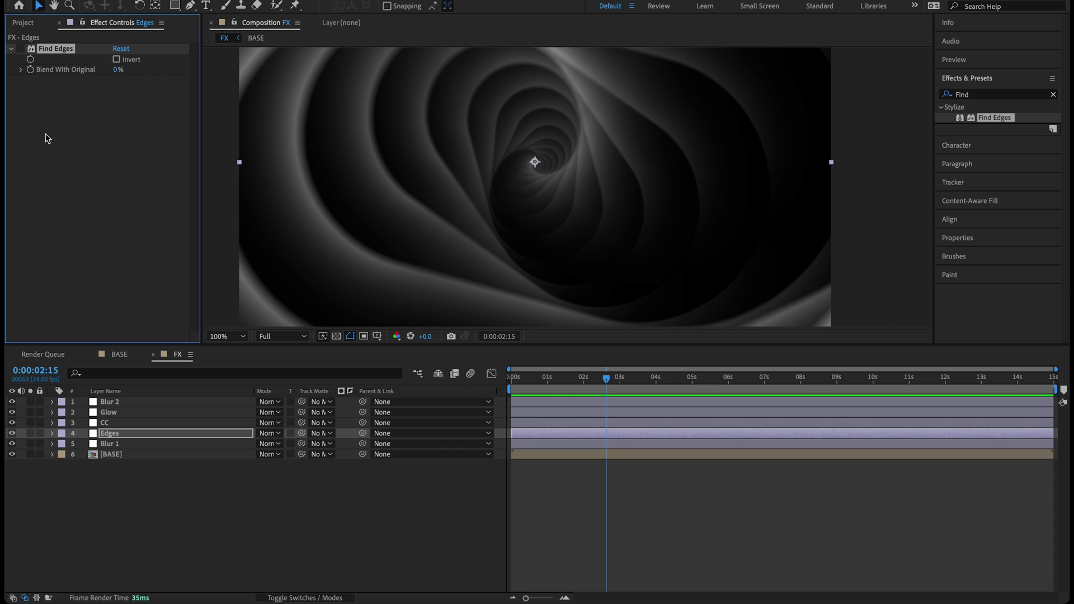
pyautogui.click(20, 49)
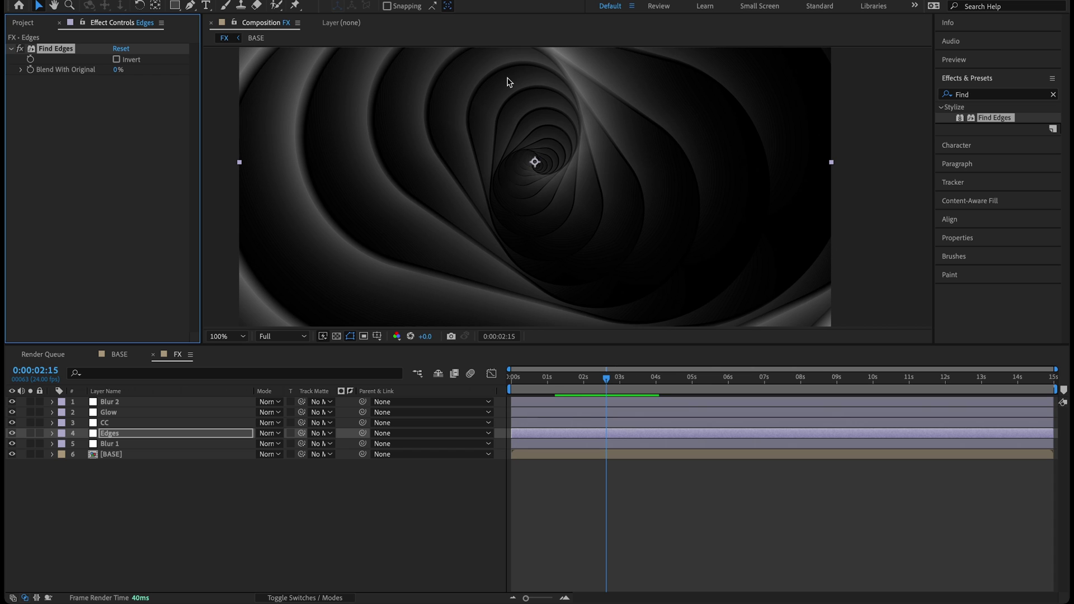
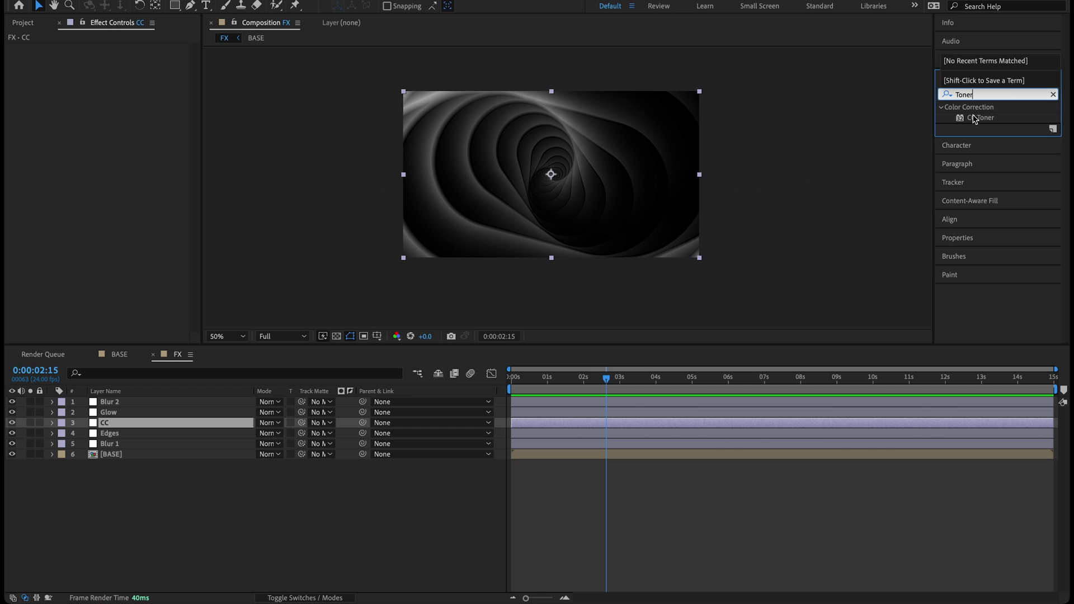
# Step: Apply CC Toner to the CC adjustment layer and set its Tones to Pentone
pyautogui.doubleClick(974, 118)
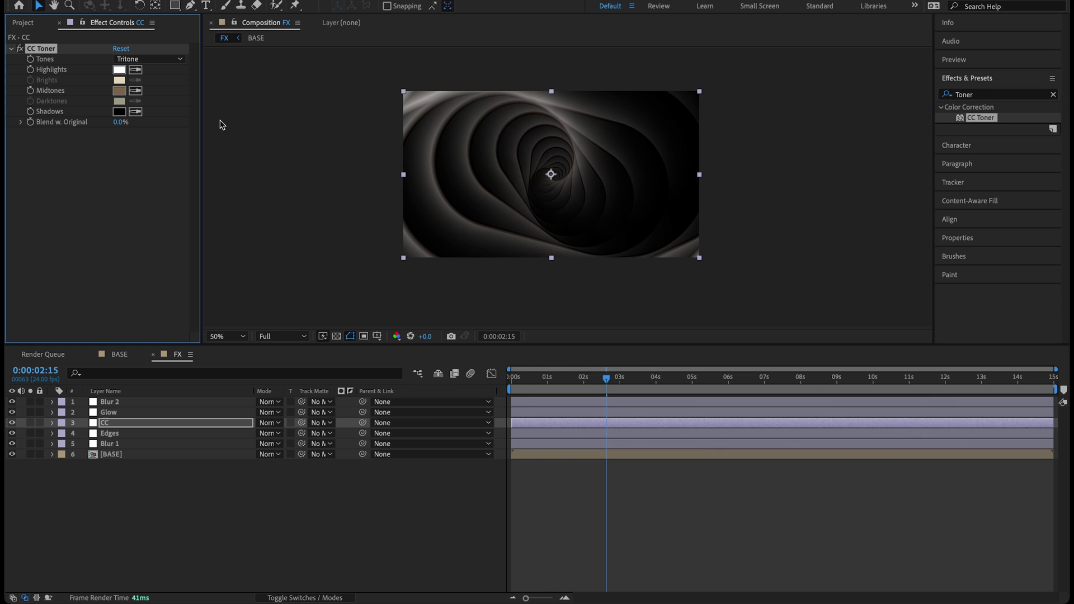
pyautogui.click(168, 59)
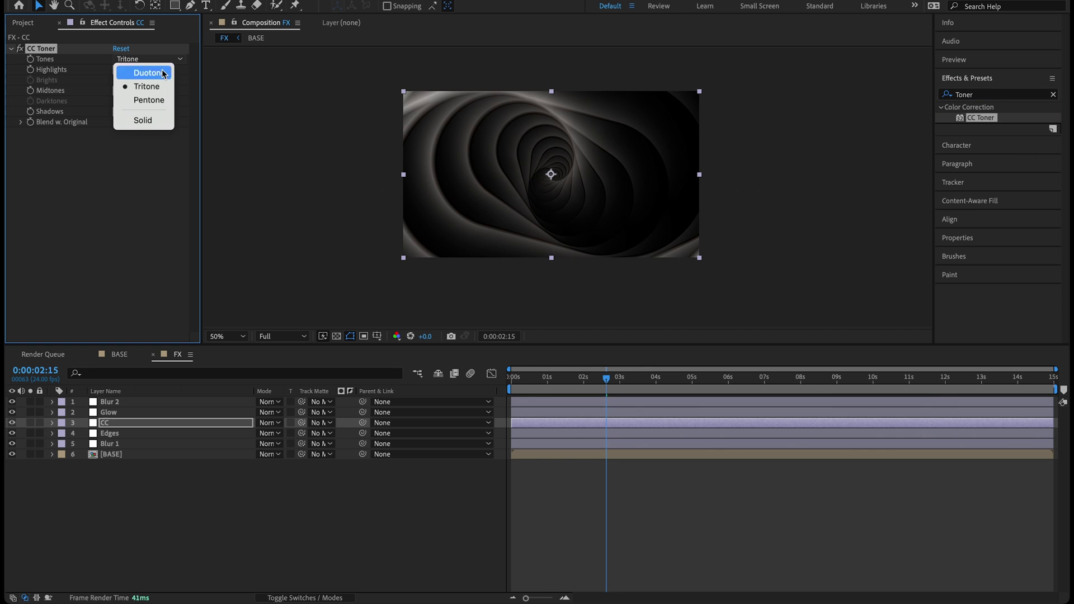
pyautogui.click(156, 99)
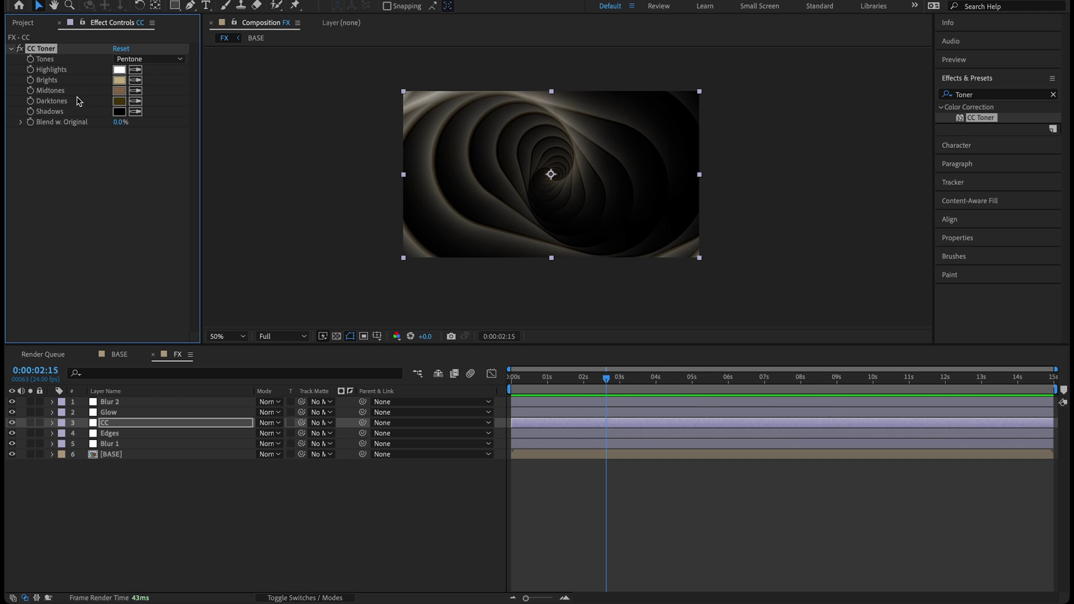
# Step: Set the Highlights color of CC Toner to 7A7A7A
pyautogui.click(119, 70)
pyautogui.moveTo(596, 280); pyautogui.dragTo(459, 278)
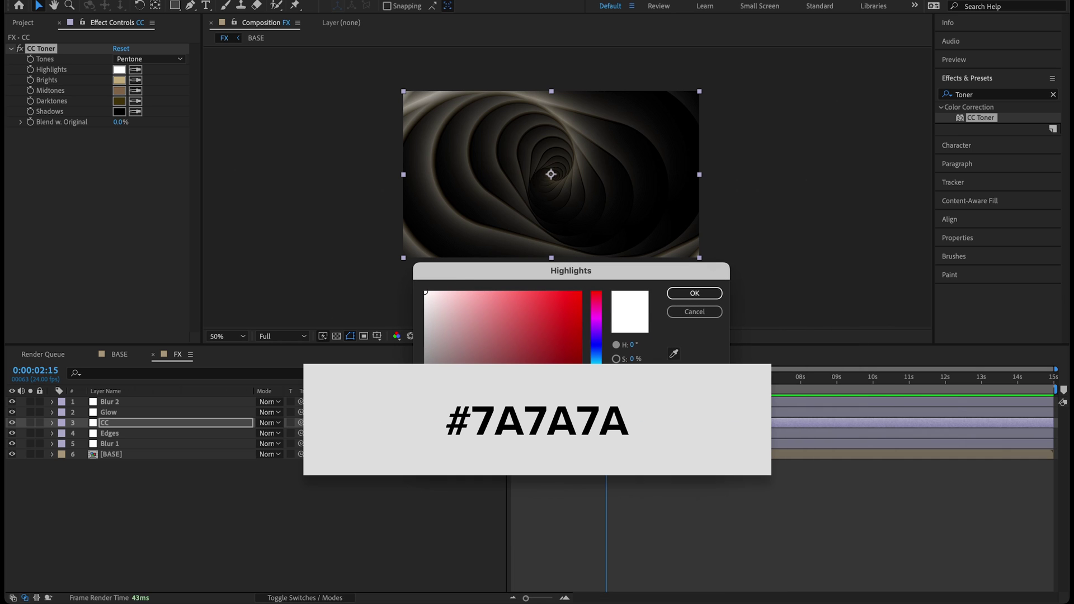
pyautogui.write('000080')
pyautogui.press('Return')
pyautogui.write('7A7A7A')
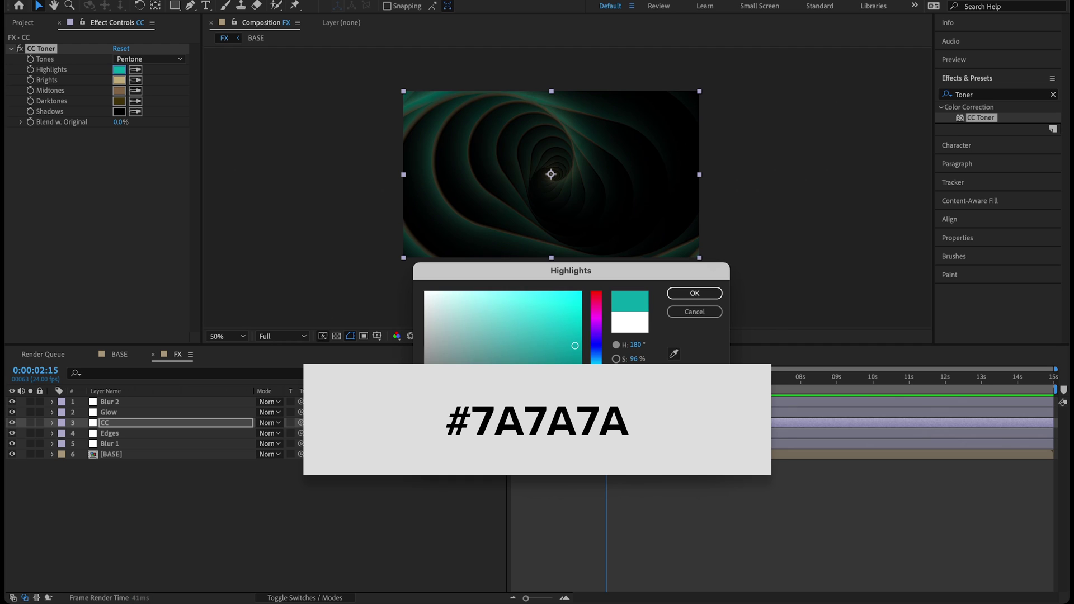
pyautogui.click(683, 295)
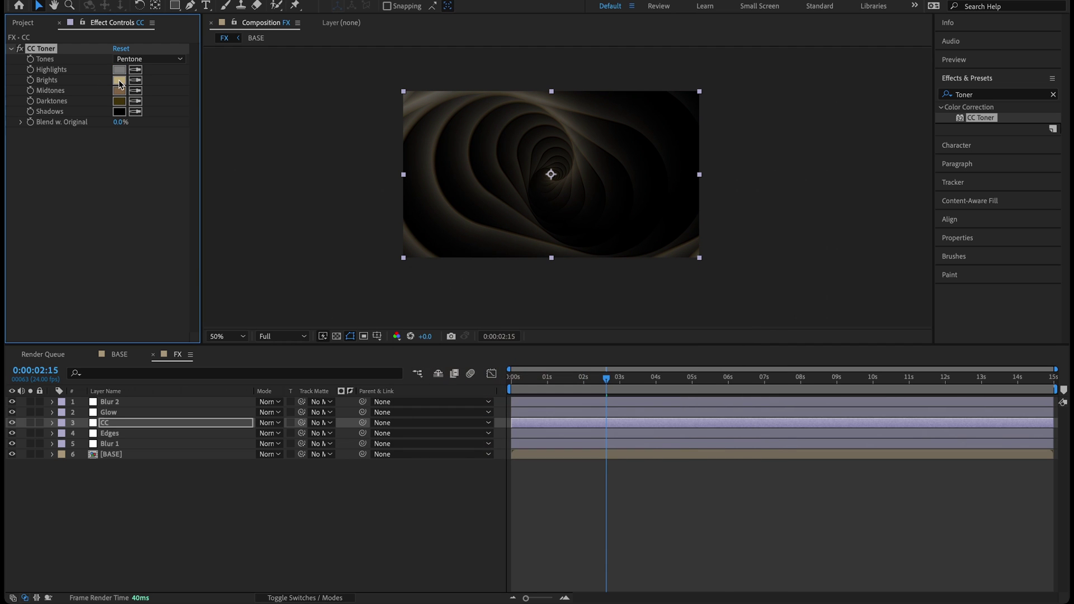
# Step: Set the Brights color of CC Toner to 008FFF
pyautogui.click(119, 79)
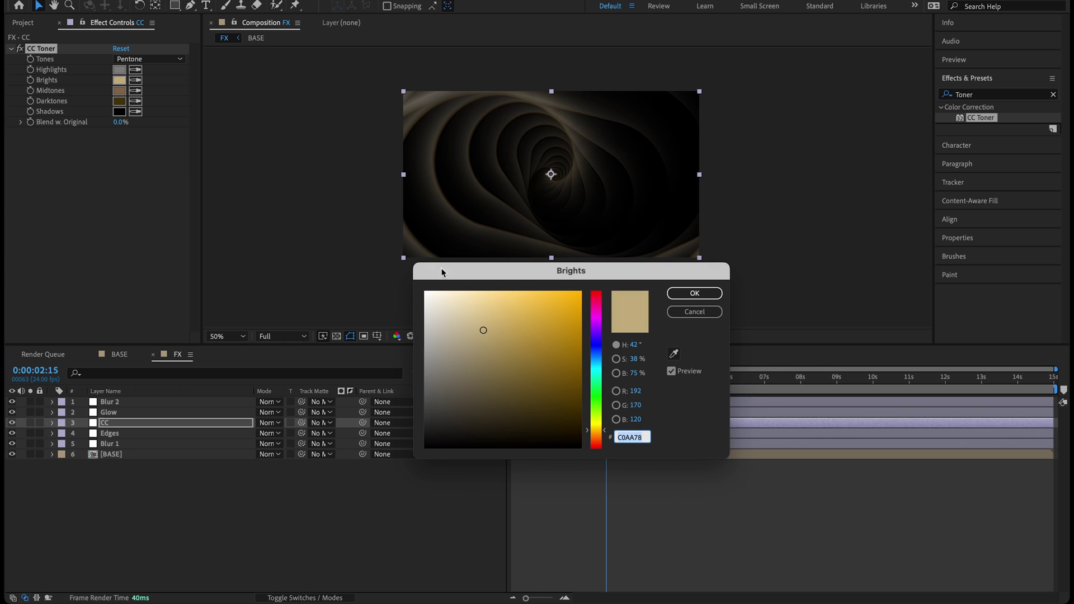
pyautogui.write('00')
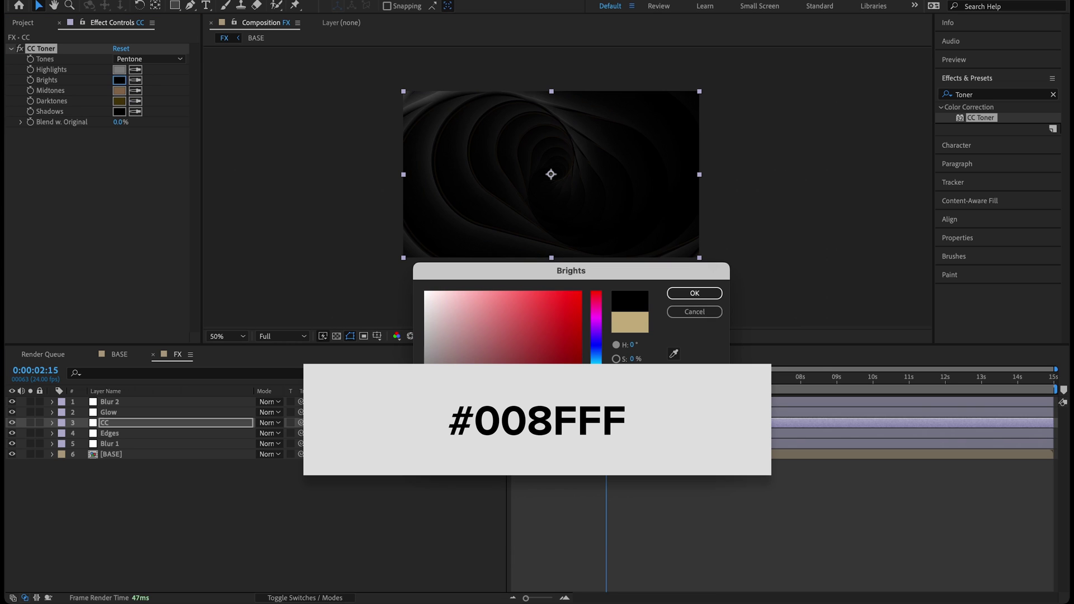
pyautogui.write('8FFF')
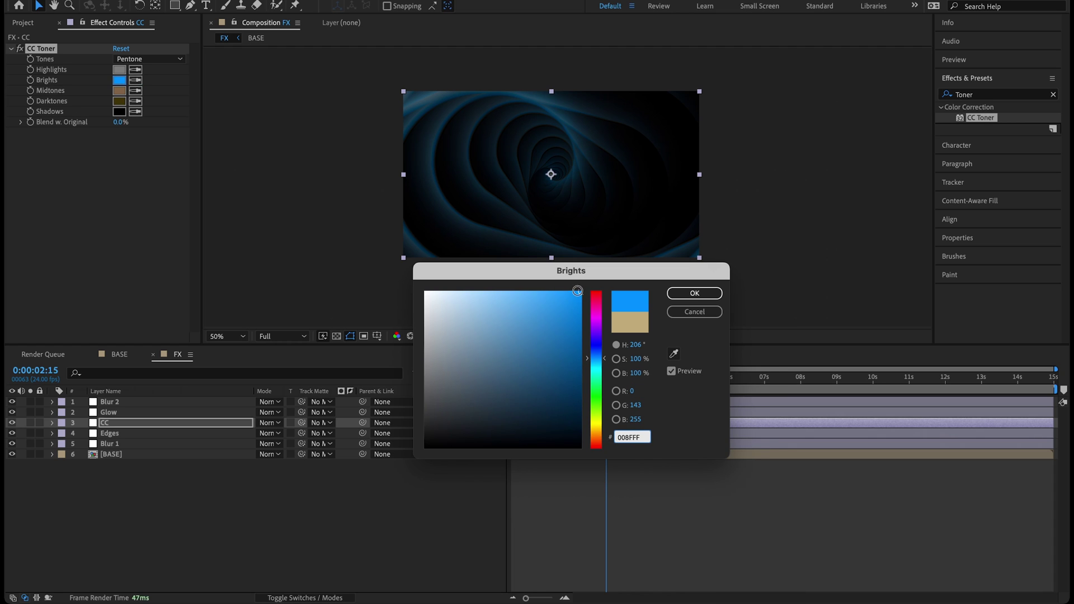
pyautogui.click(696, 293)
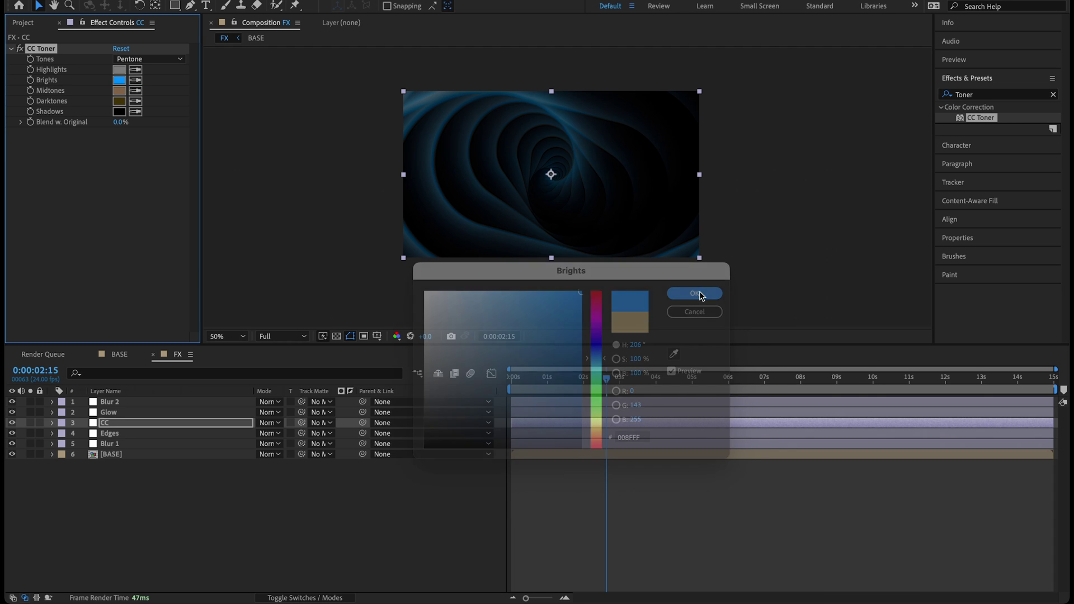
# Step: Set the Midtones color of CC Toner to FDFF00
pyautogui.click(119, 91)
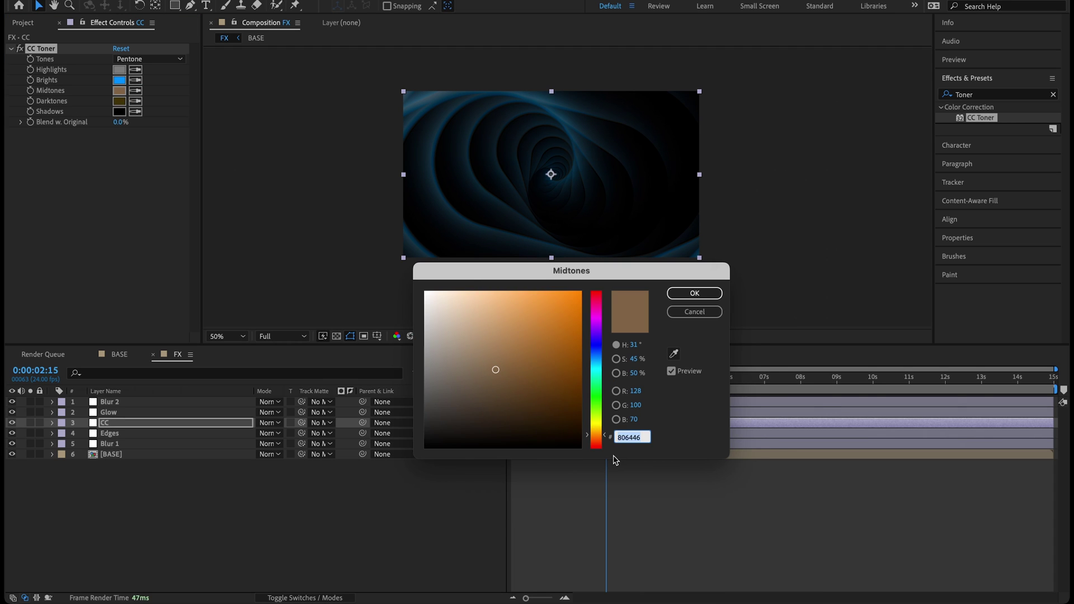
pyautogui.write('FDFF')
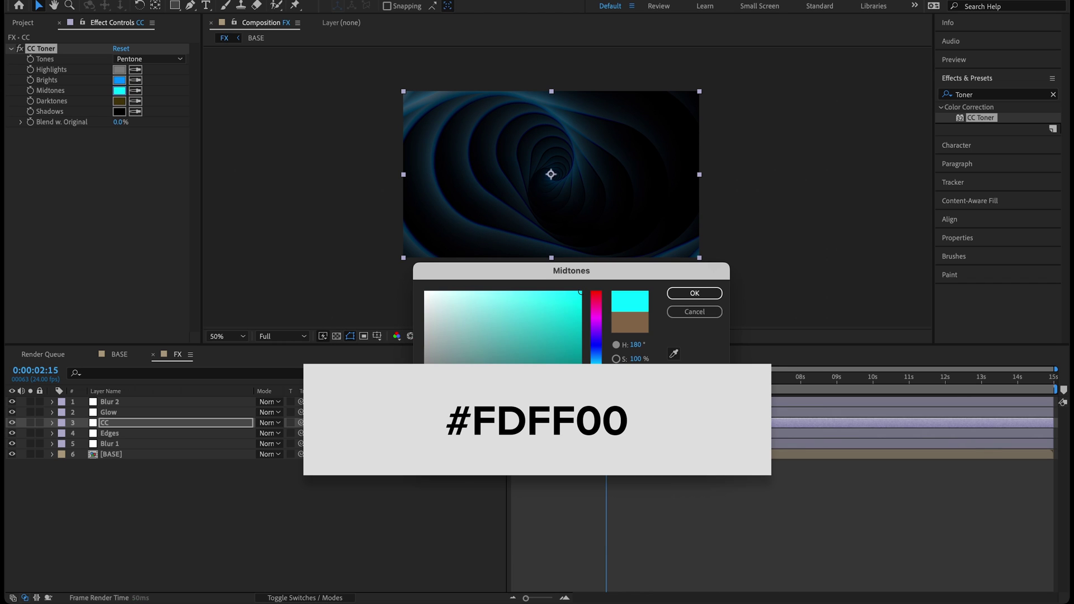
pyautogui.write('00')
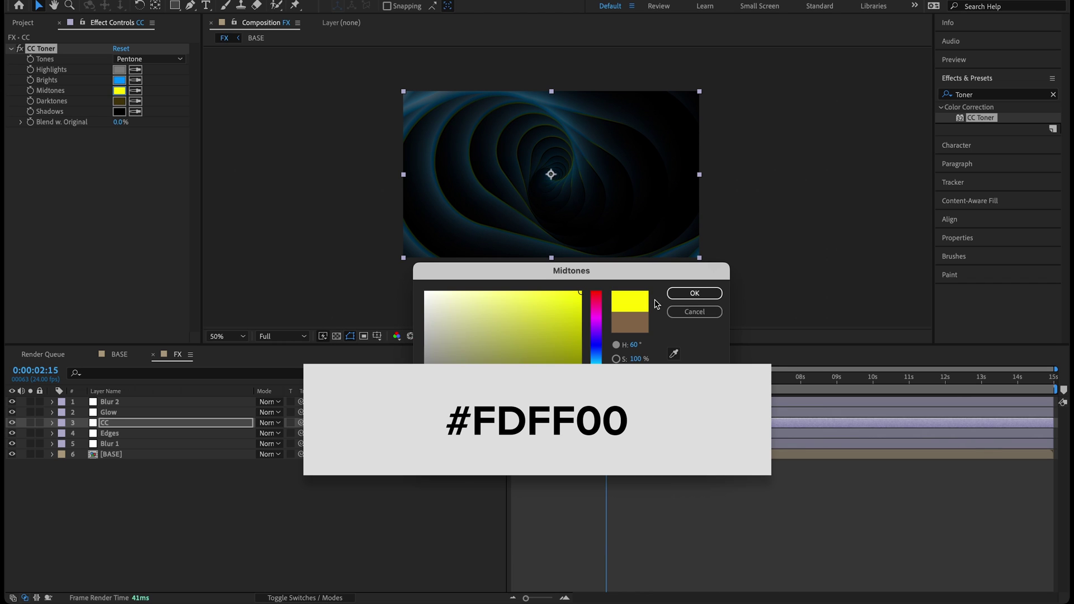
pyautogui.click(677, 295)
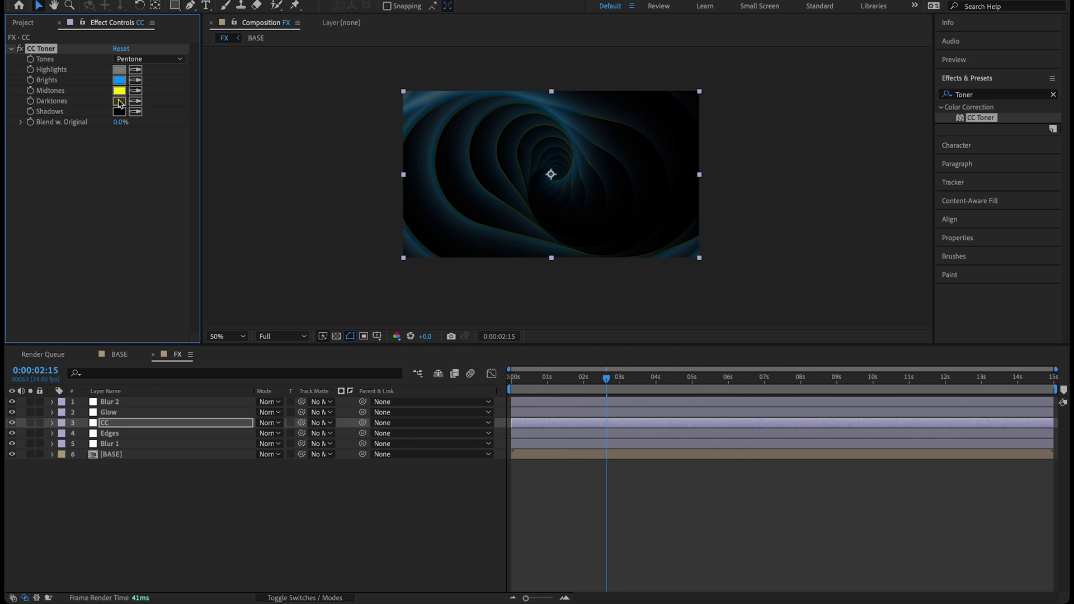
# Step: Set the Darktones color of CC Toner to FF0000
pyautogui.click(119, 103)
pyautogui.write('FF00')
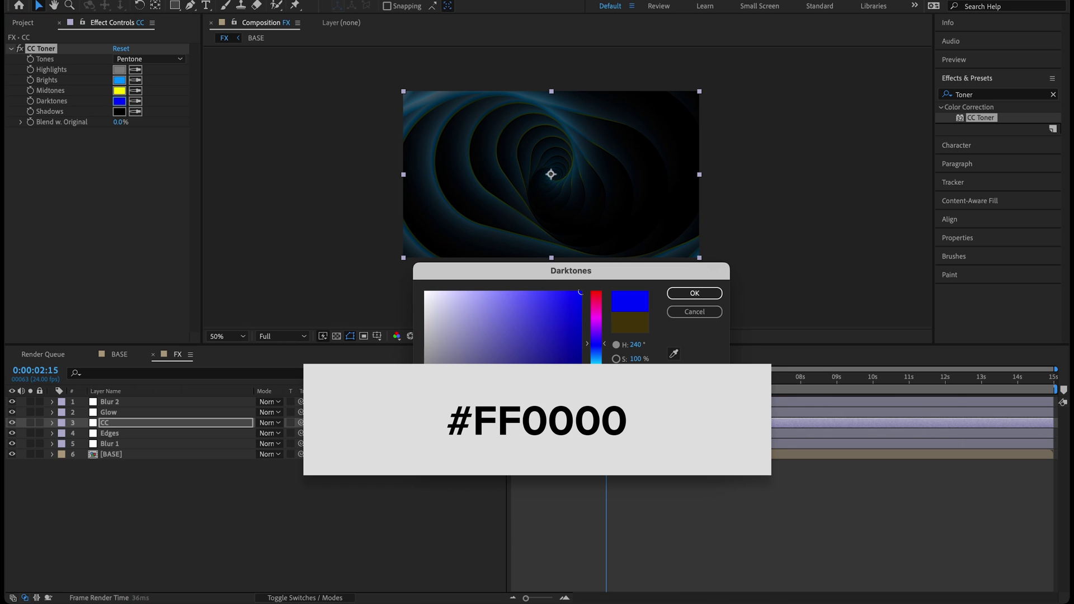
pyautogui.write('00')
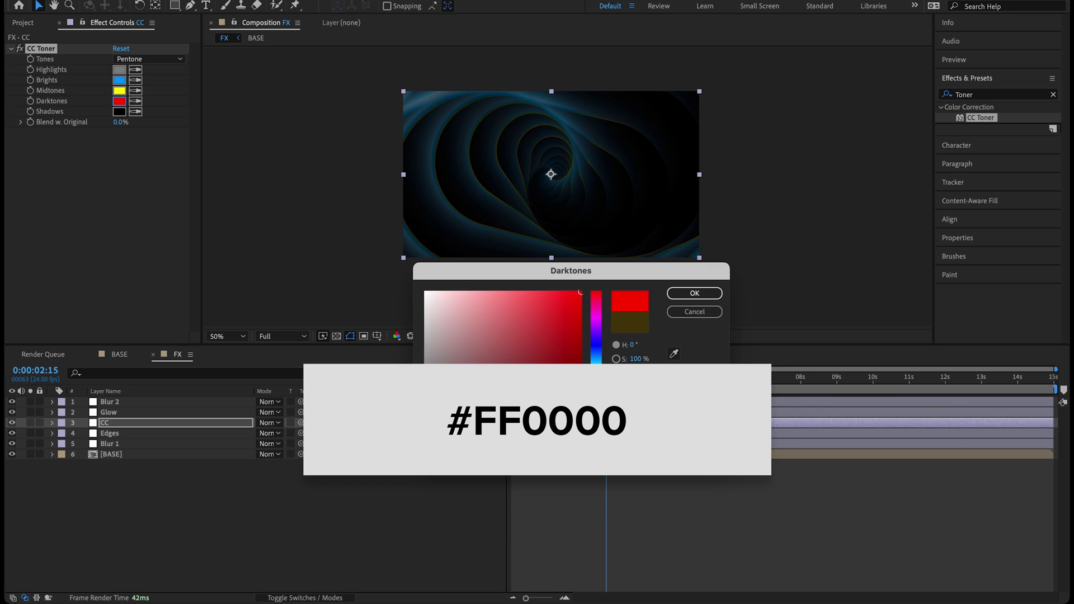
pyautogui.press('Return')
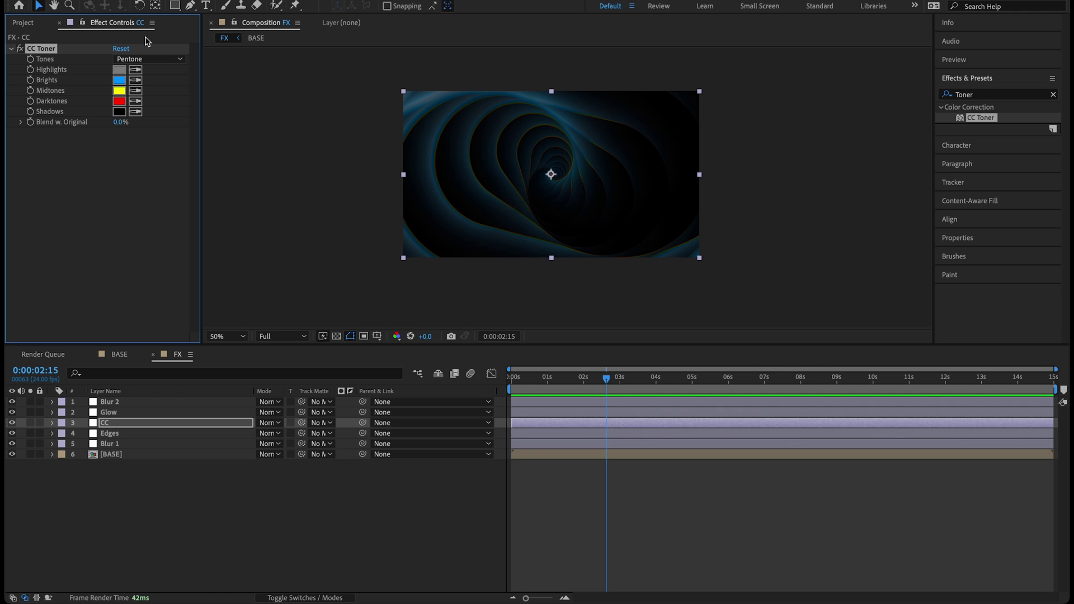
# Step: Try a red and a blue Highlights color in CC Toner and restore it to 7A7A7A
pyautogui.click(120, 70)
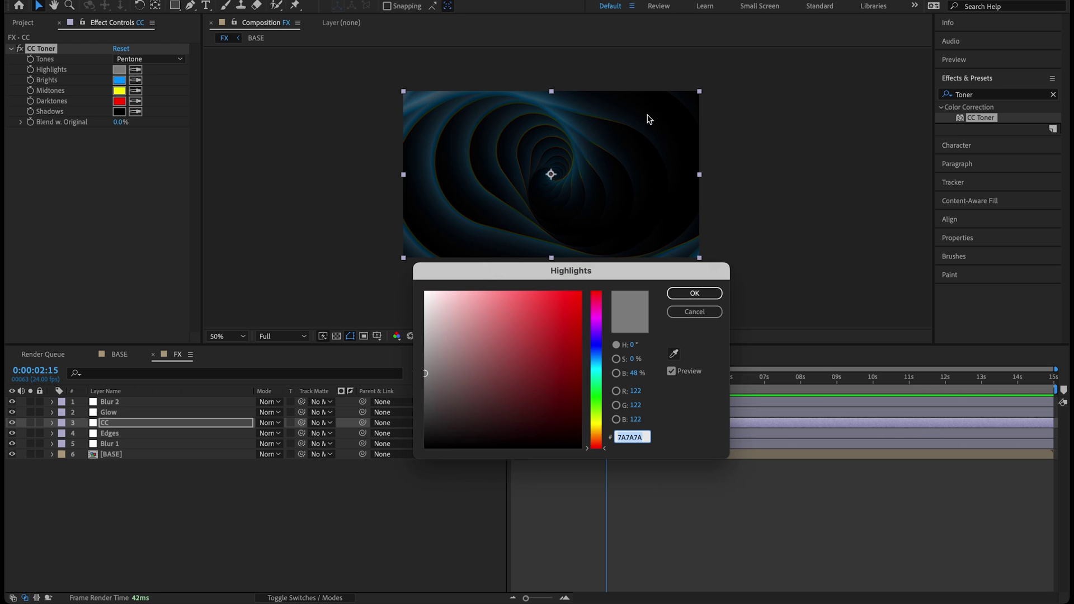
pyautogui.moveTo(532, 316); pyautogui.dragTo(580, 280)
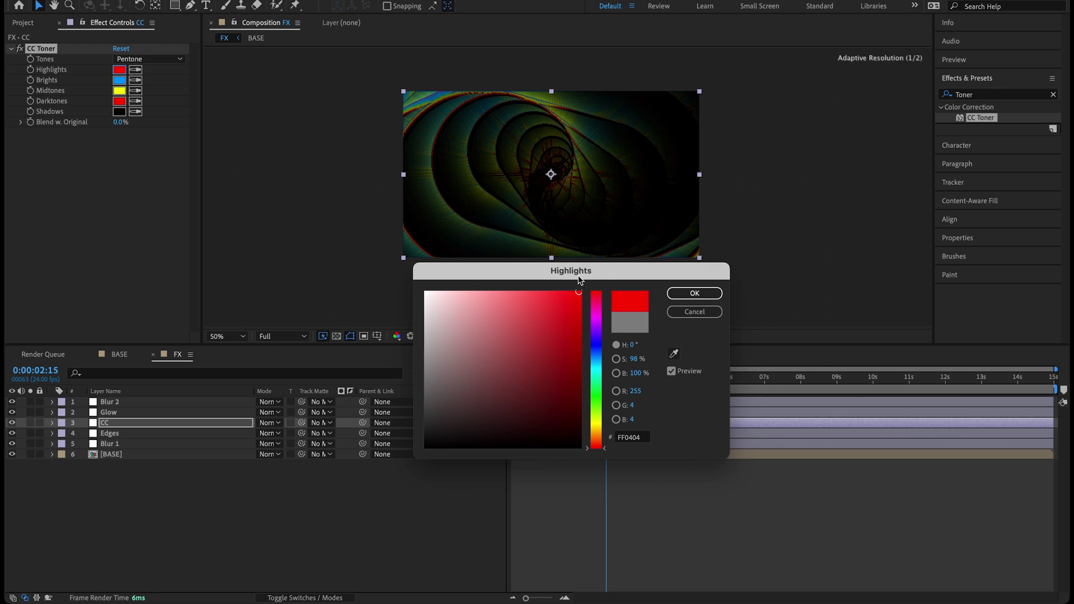
pyautogui.click(708, 293)
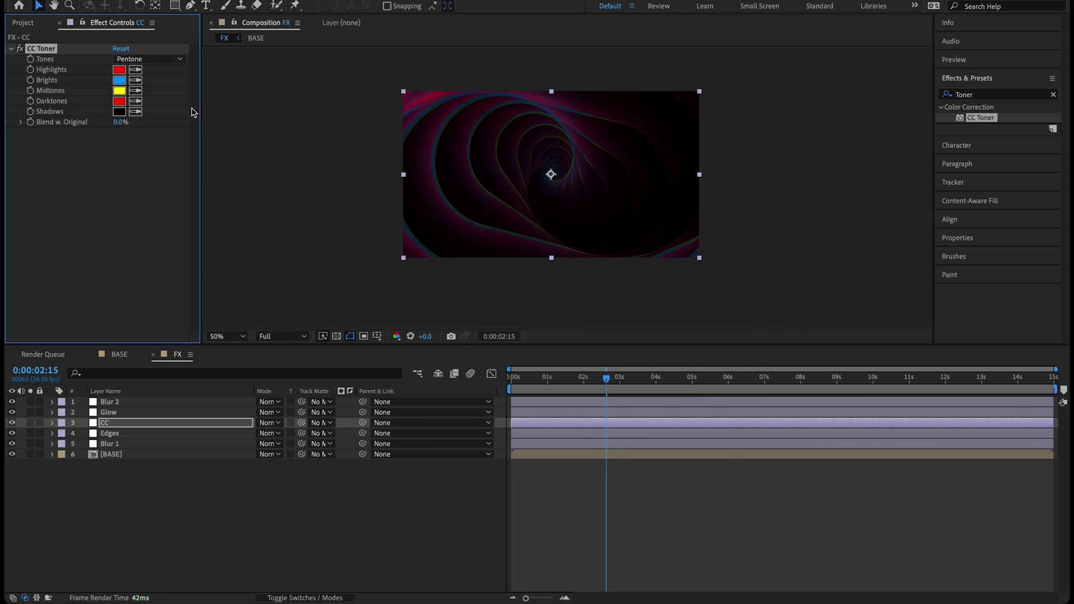
pyautogui.click(120, 71)
pyautogui.moveTo(597, 342)
pyautogui.mouseDown()
pyautogui.moveTo(587, 368)
pyautogui.moveTo(587, 344)
pyautogui.mouseUp()
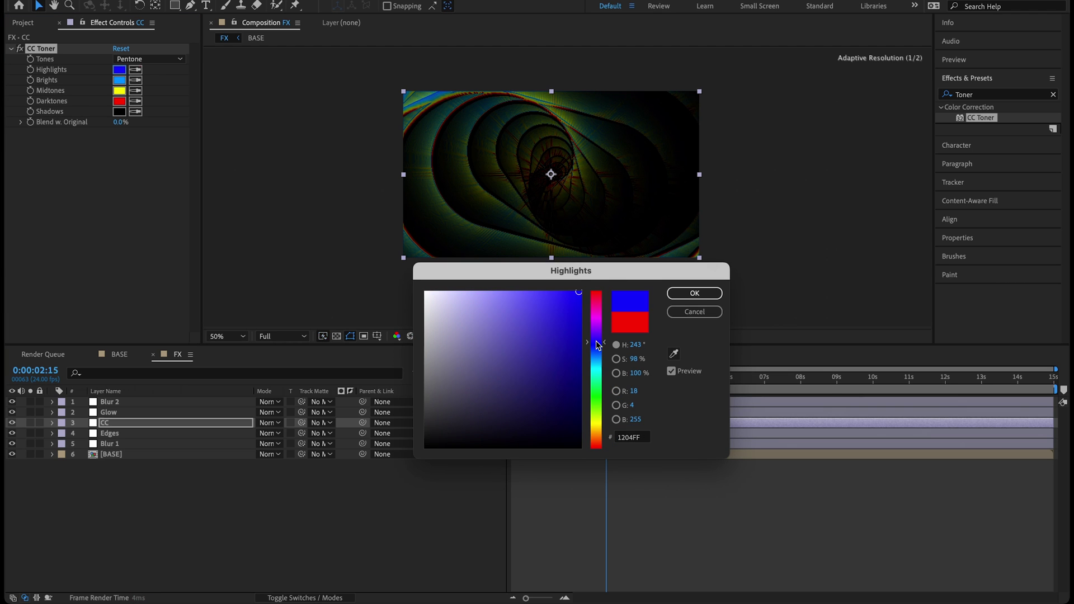
pyautogui.click(694, 293)
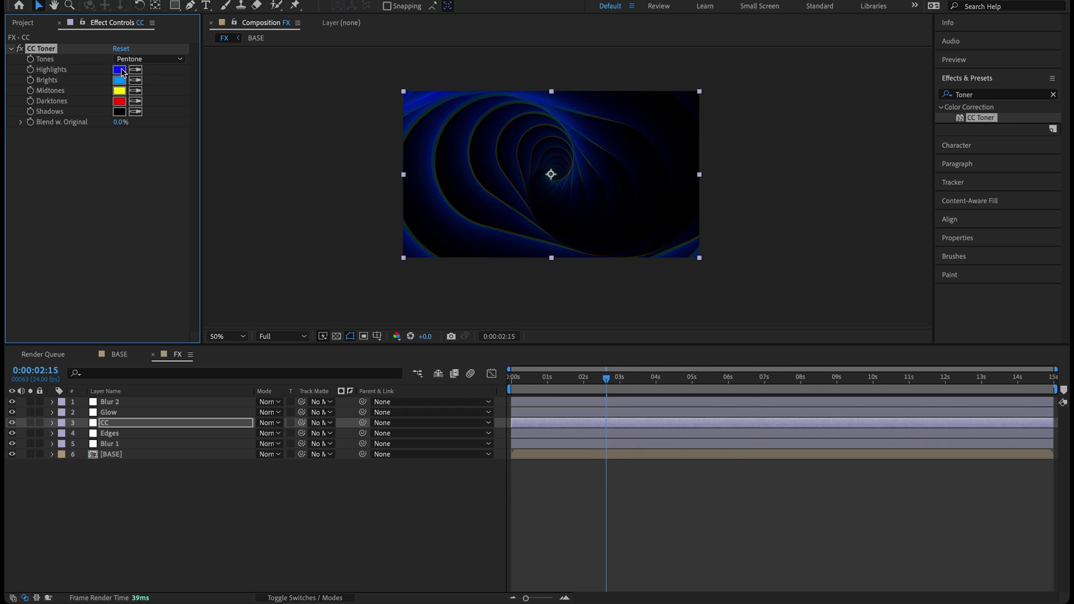
pyautogui.click(120, 70)
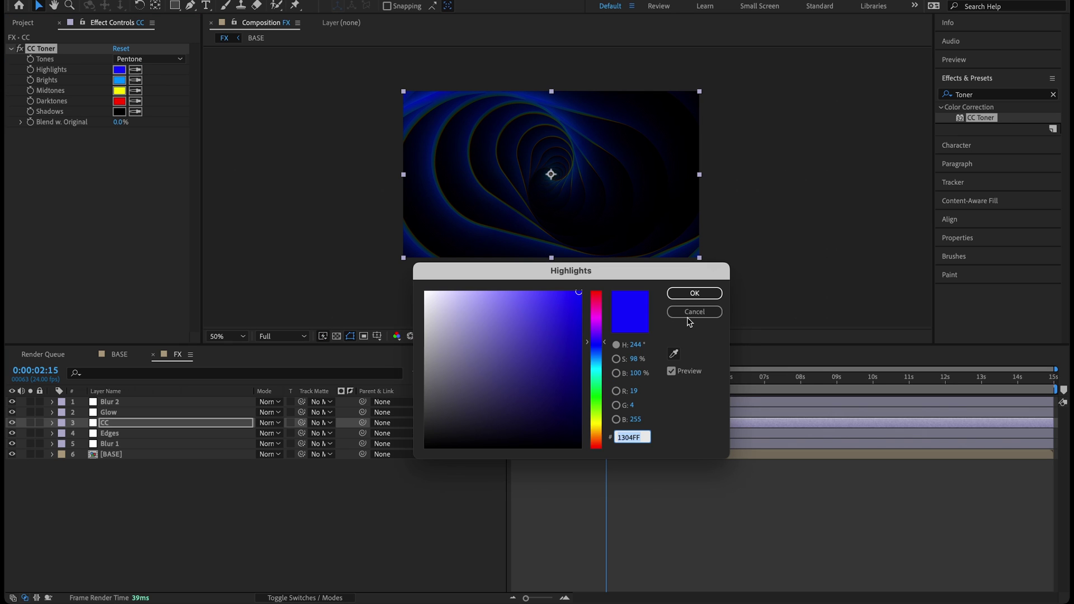
pyautogui.write('7A7A7A')
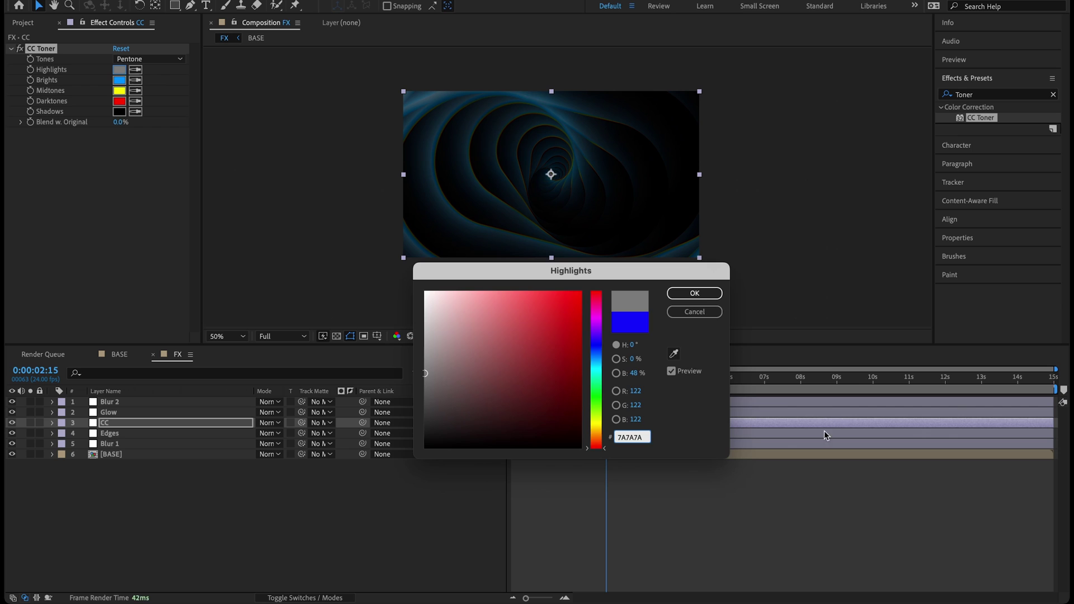
pyautogui.click(698, 294)
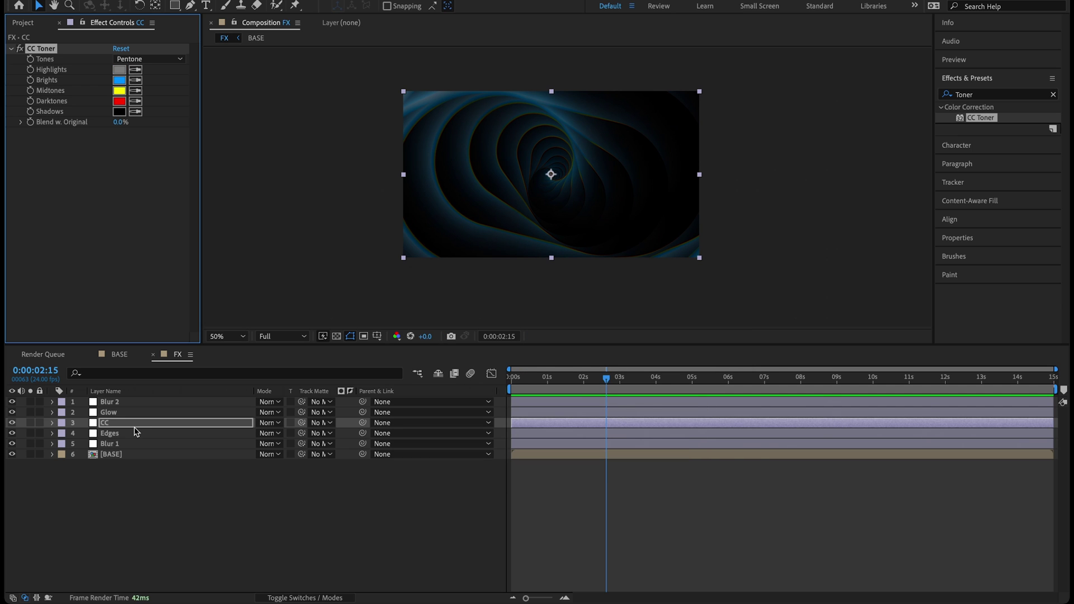
# Step: Apply the Stylize Glow effect to the Glow adjustment layer
pyautogui.click(135, 415)
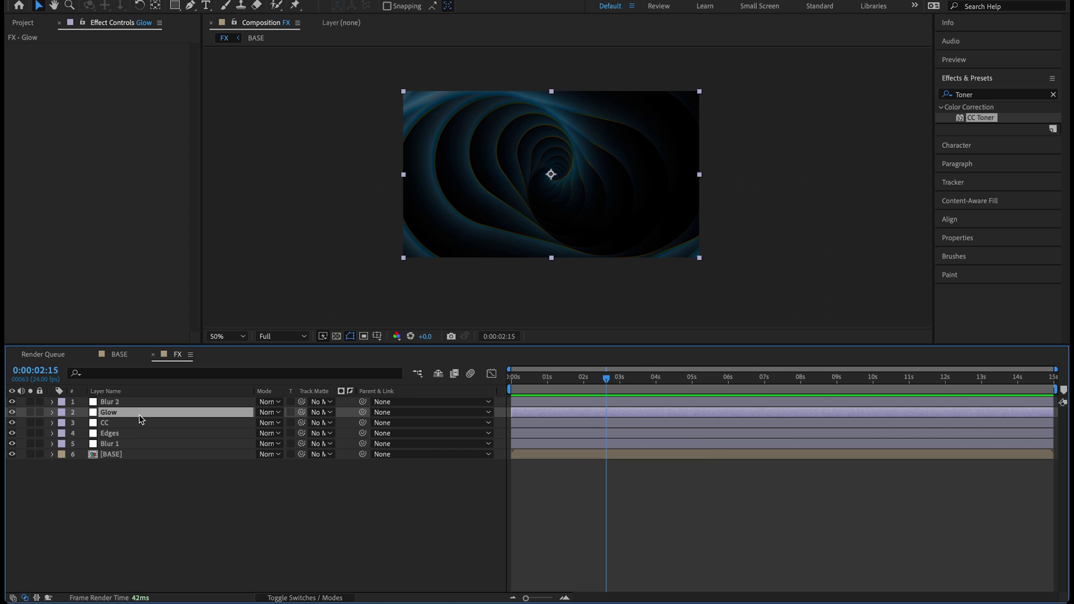
pyautogui.click(976, 97)
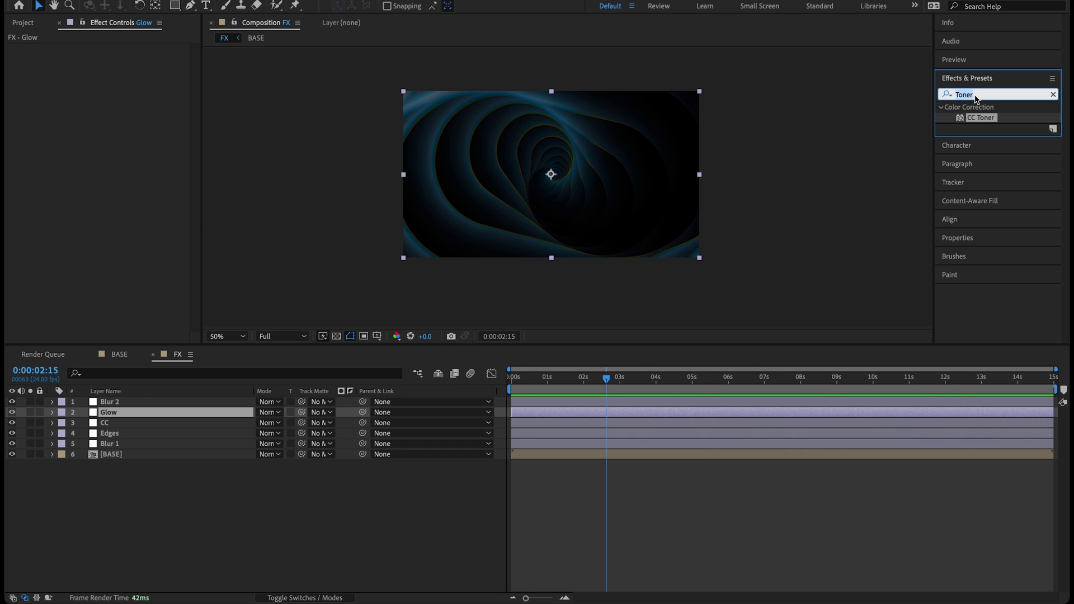
pyautogui.write('glow')
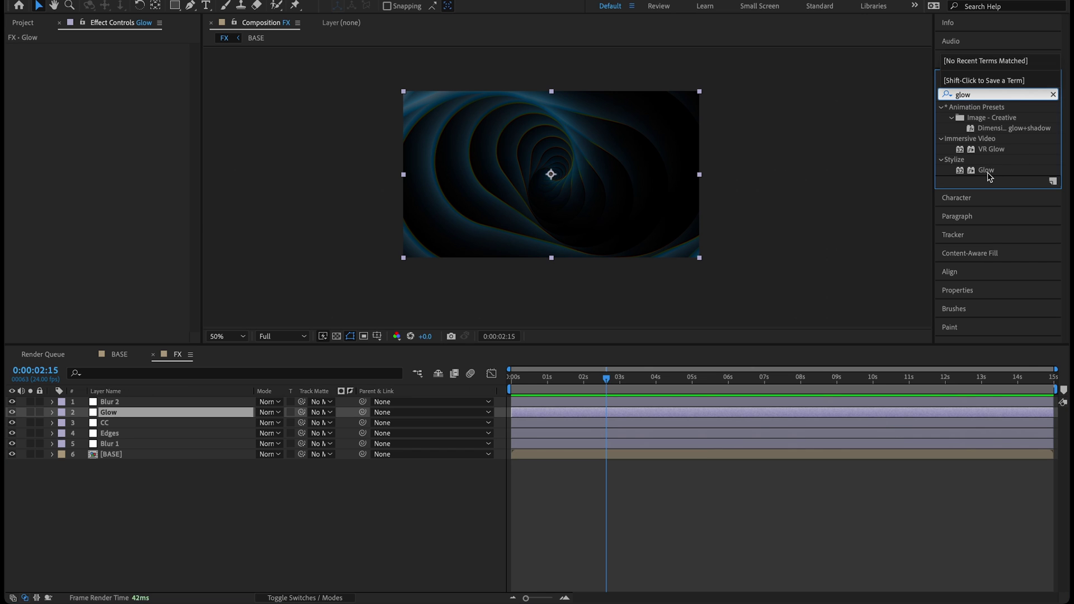
pyautogui.click(987, 171)
pyautogui.doubleClick(986, 170)
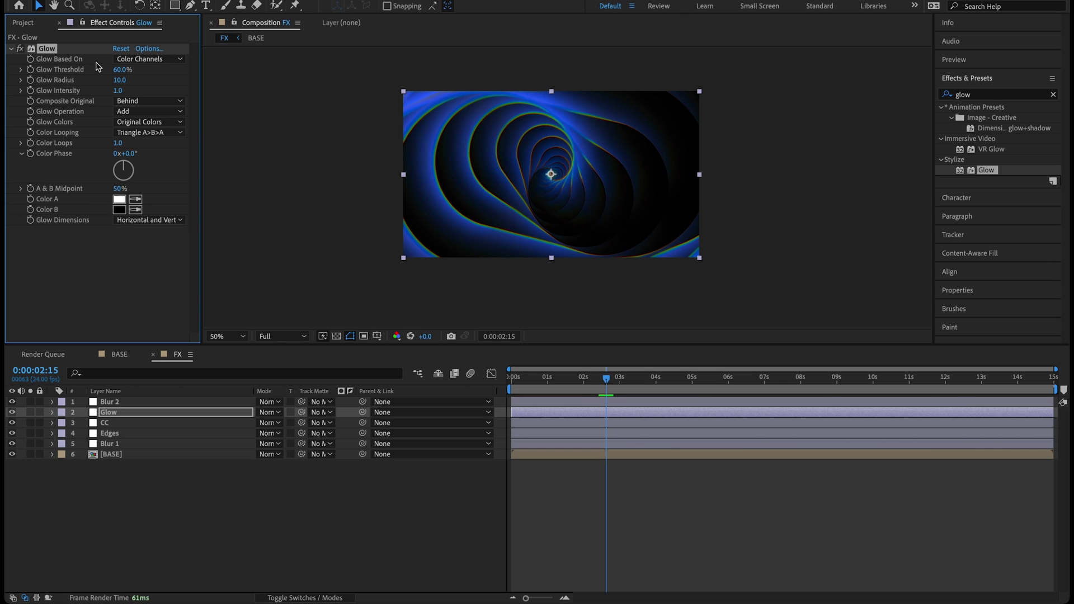
# Step: Set the Glow effect's Threshold to 25%, Radius to 85 and Intensity to 3
pyautogui.click(119, 69)
pyautogui.write('25')
pyautogui.click(120, 80)
pyautogui.write('85')
pyautogui.press('Return')
pyautogui.click(118, 91)
pyautogui.write('3')
pyautogui.press('Return')
# Step: Compare the tunnel up close with the Glow effect off and on, leaving it enabled
pyautogui.press('.')
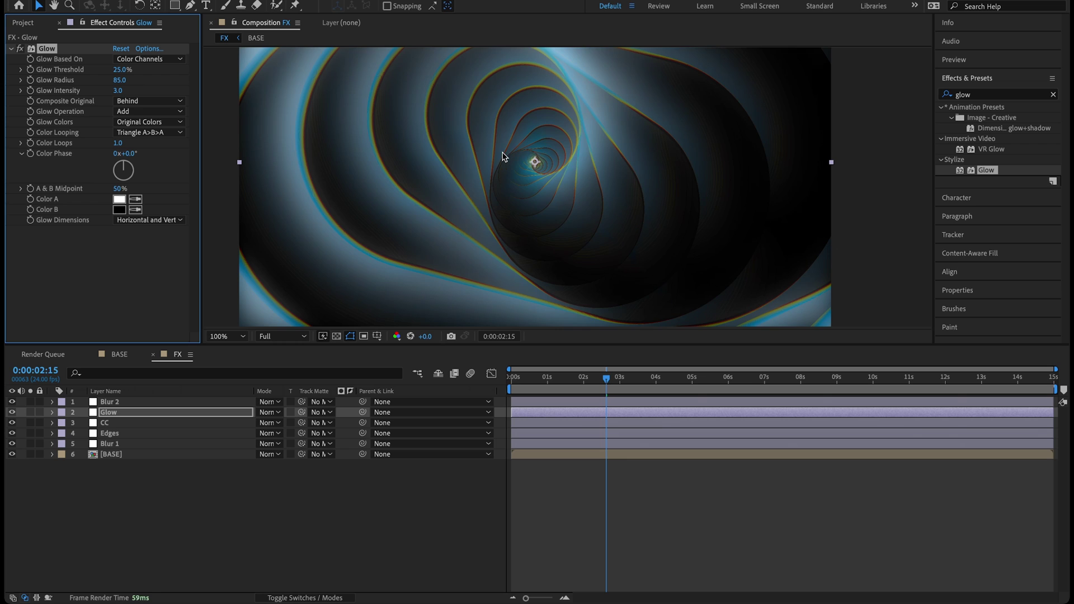
pyautogui.click(20, 49)
pyautogui.click(20, 49)
pyautogui.click(20, 49)
pyautogui.click(20, 50)
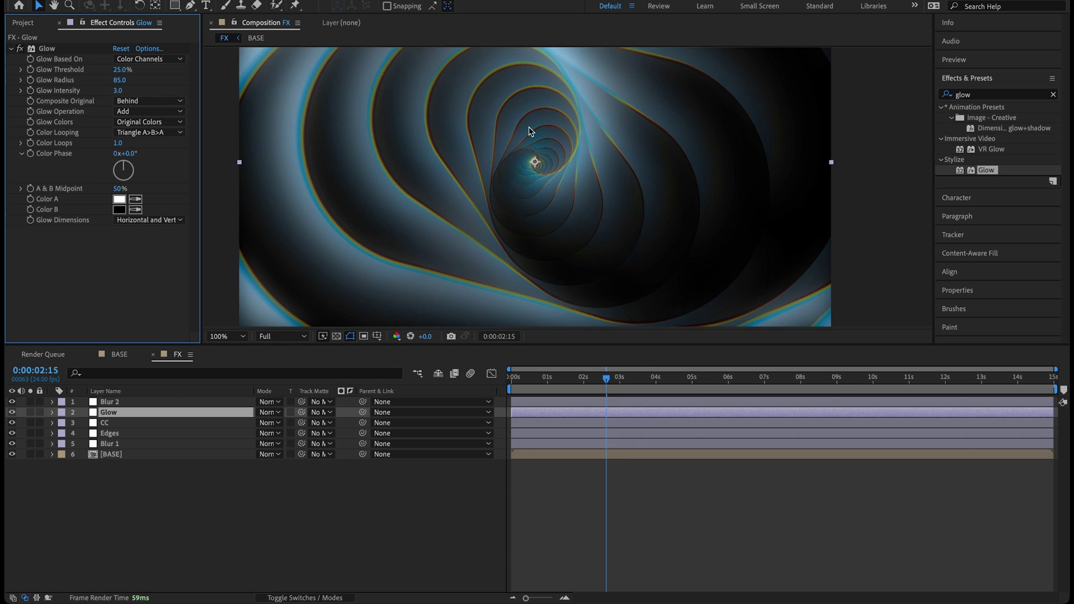
pyautogui.scroll(-2, 529, 132)
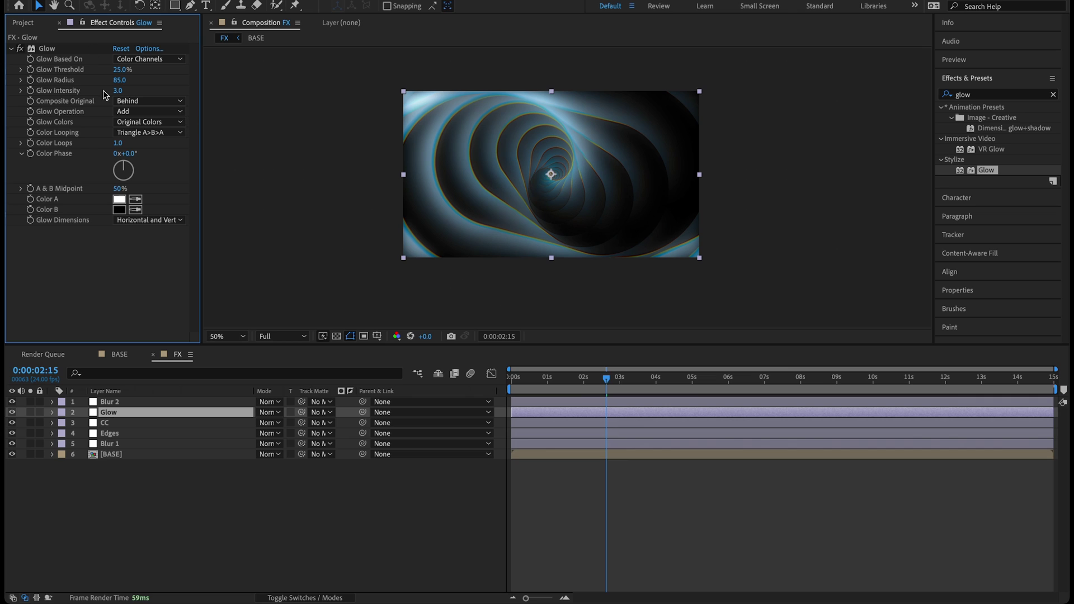
# Step: Apply Channel Blur to the Blur 2 adjustment layer and set its Blue Blurriness to 100
pyautogui.click(135, 404)
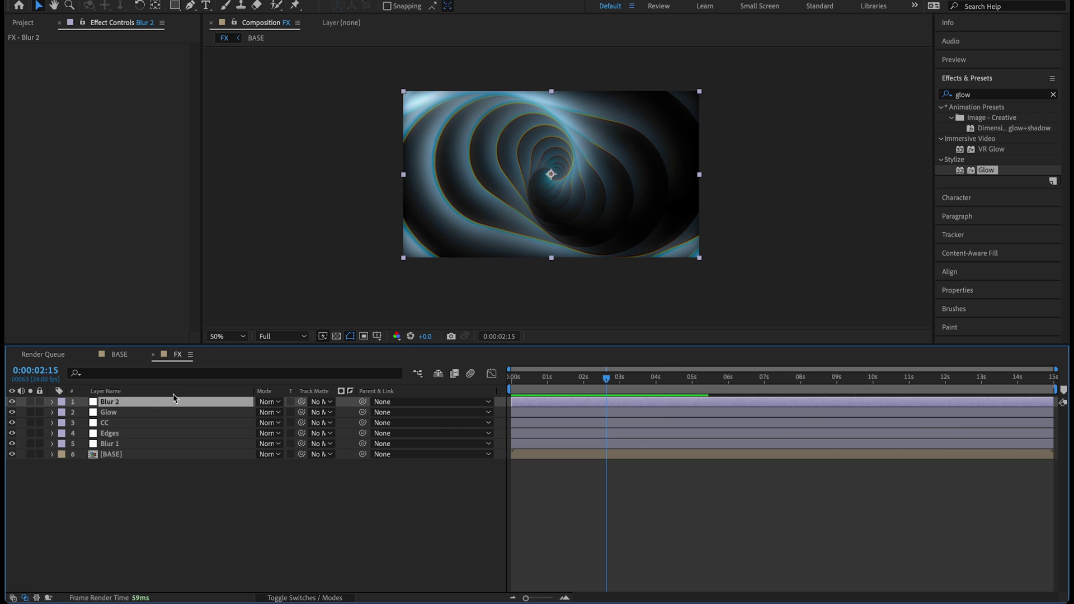
pyautogui.click(981, 95)
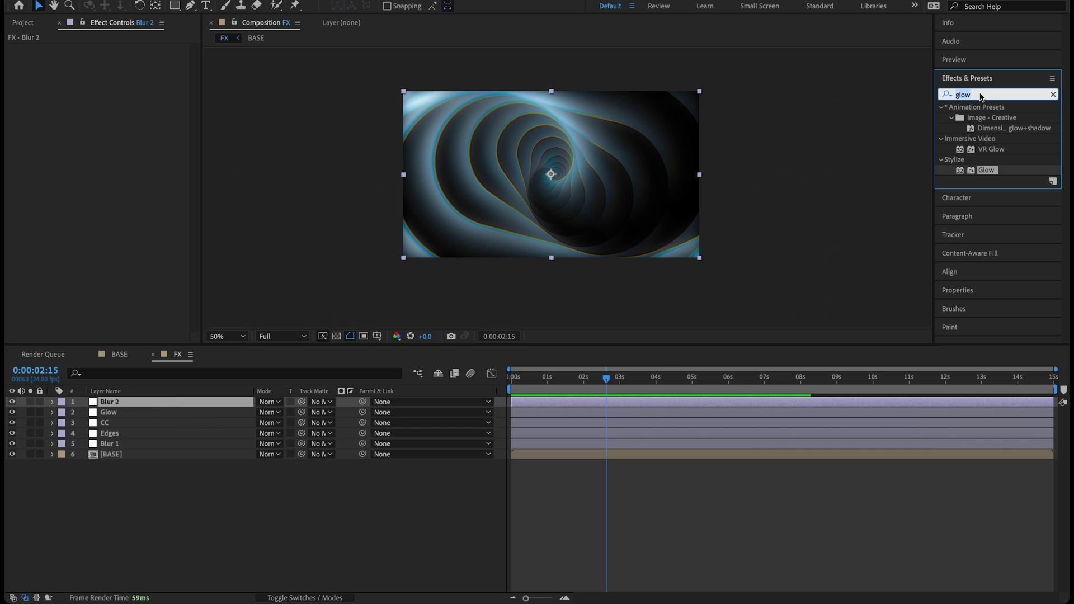
pyautogui.write('channel blur')
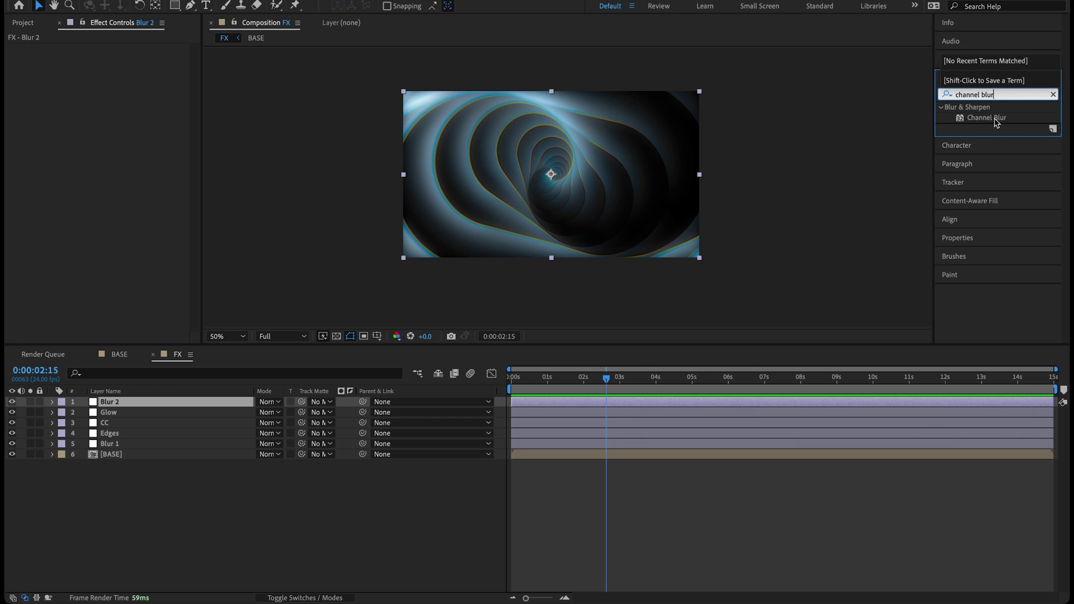
pyautogui.doubleClick(996, 119)
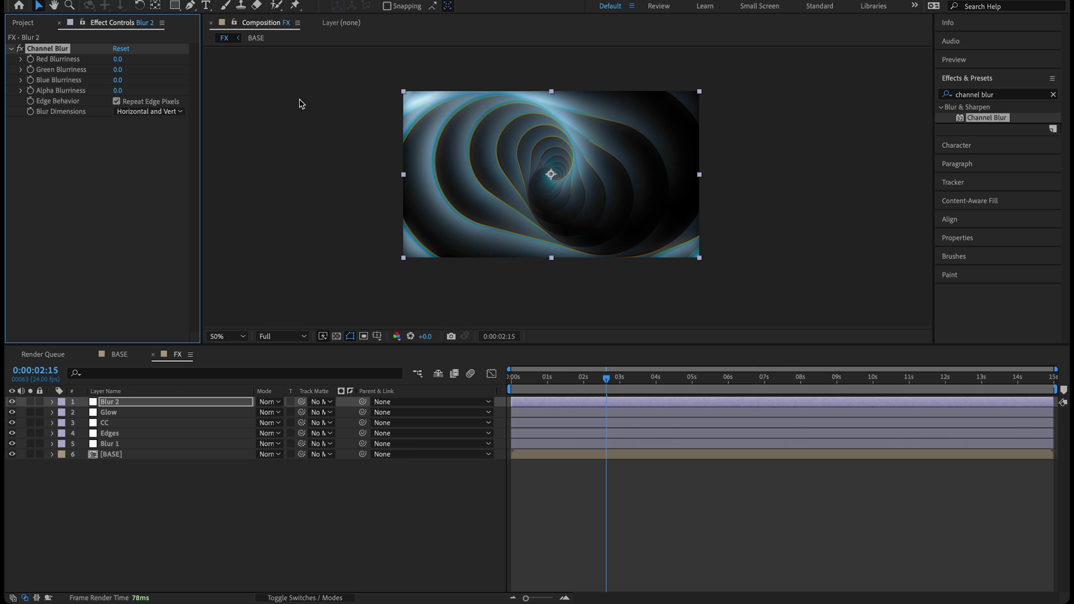
pyautogui.click(117, 79)
pyautogui.write('100')
pyautogui.press('Return')
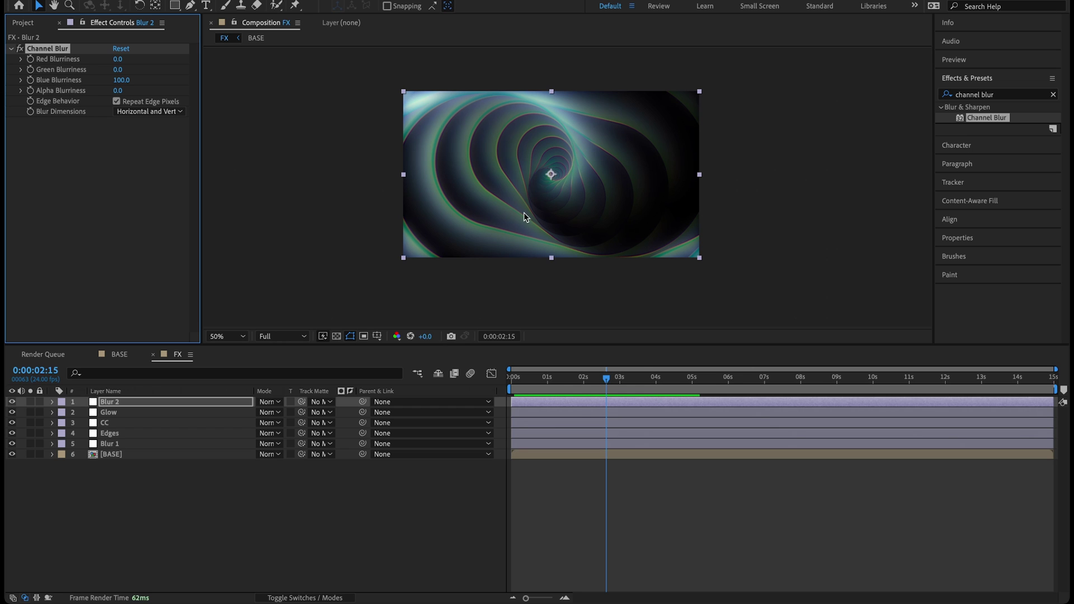
# Step: Compare the tunnel with Channel Blur off and on, leave it enabled, and preview the FX composition from the start
pyautogui.click(21, 49)
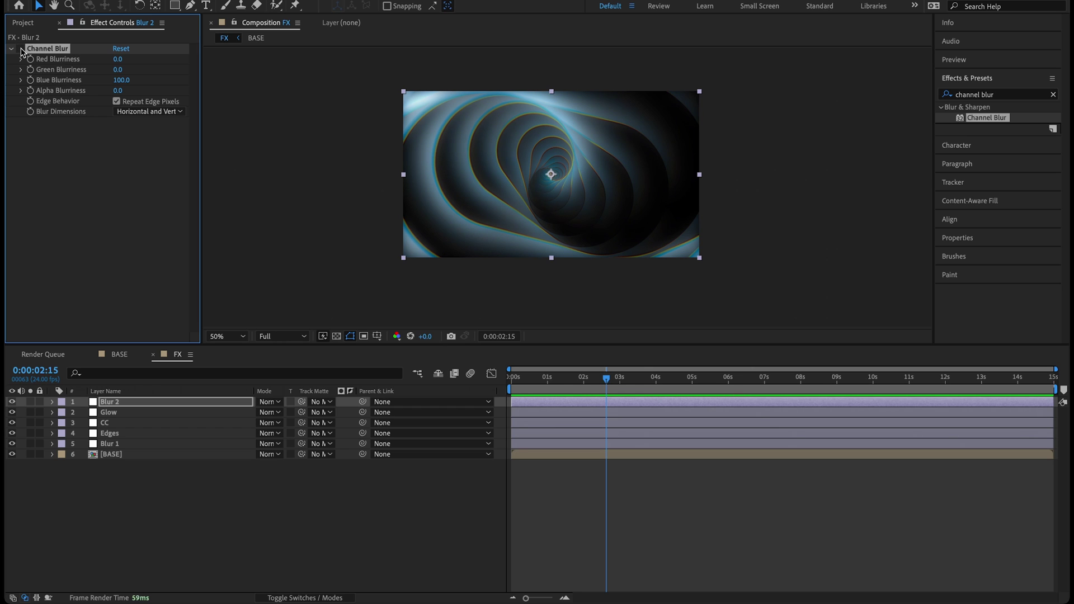
pyautogui.click(22, 48)
pyautogui.click(21, 49)
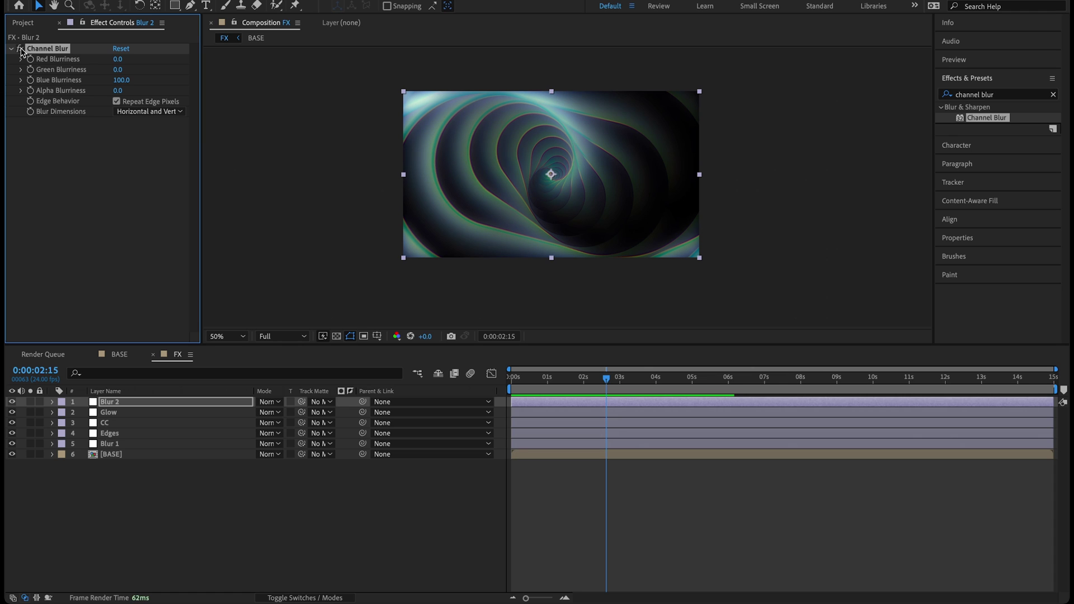
pyautogui.click(21, 48)
pyautogui.click(517, 389)
pyautogui.press('space')
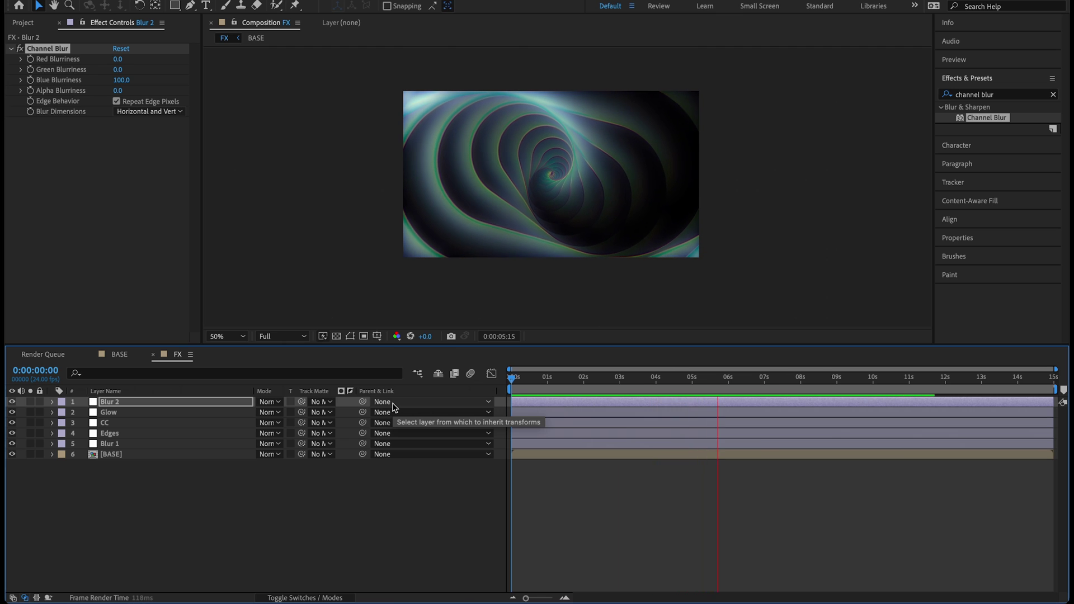
pyautogui.press('space')
pyautogui.click(179, 501)
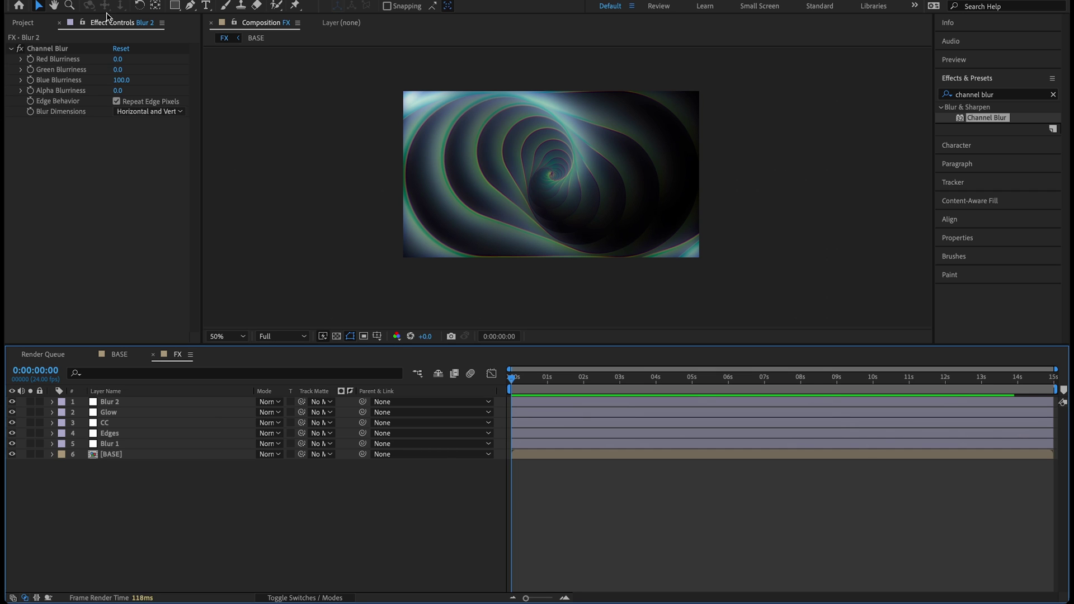
# Step: Create a 1920x1080, 24 fps, 15-second composition named RENDER and add the FX composition to it as a layer
pyautogui.hotkey('ctrl', '0')
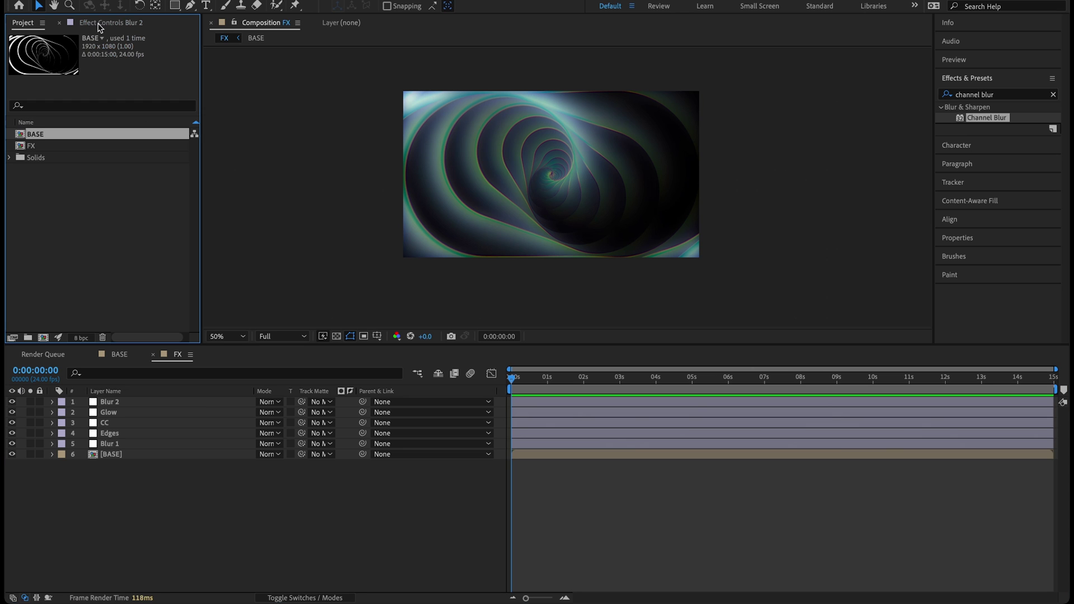
pyautogui.click(43, 338)
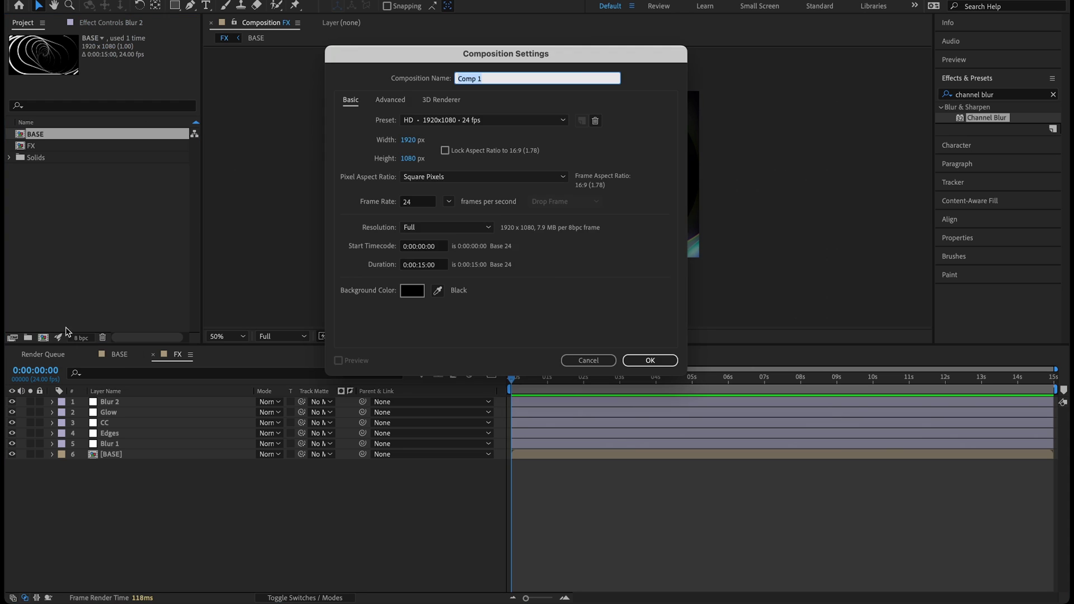
pyautogui.write('RENDER')
pyautogui.click(635, 360)
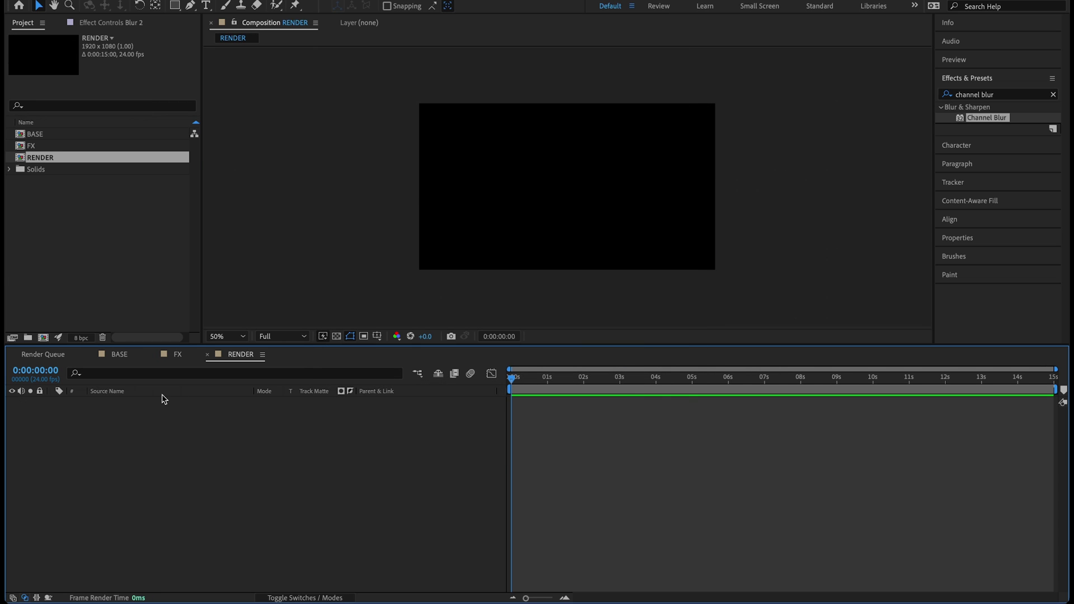
pyautogui.moveTo(50, 146); pyautogui.dragTo(124, 439)
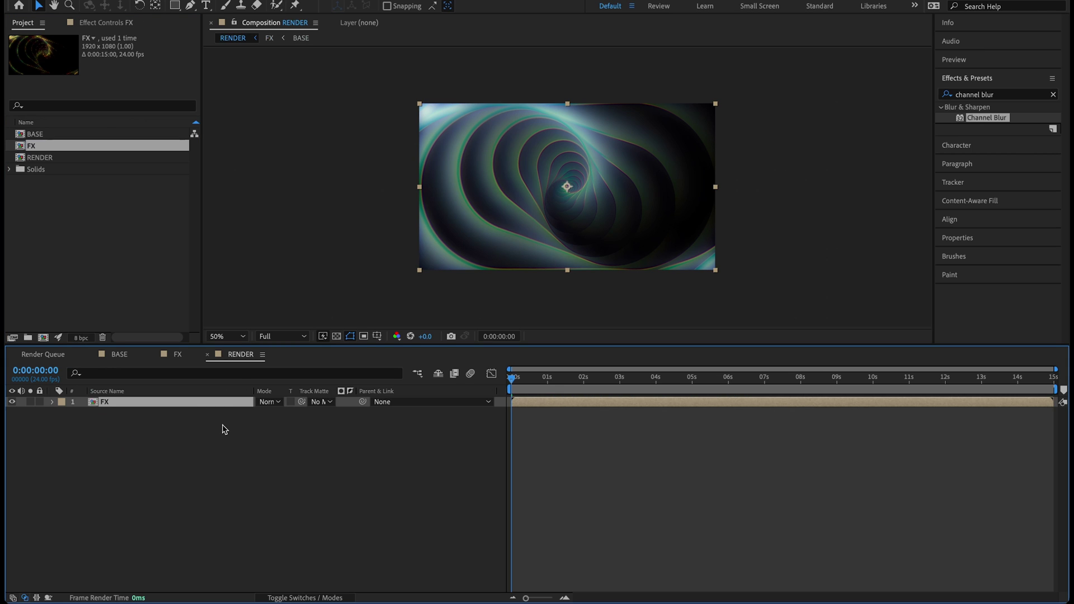
# Step: Add an adjustment layer above the FX layer in the RENDER composition and name it Glass
pyautogui.click(173, 446)
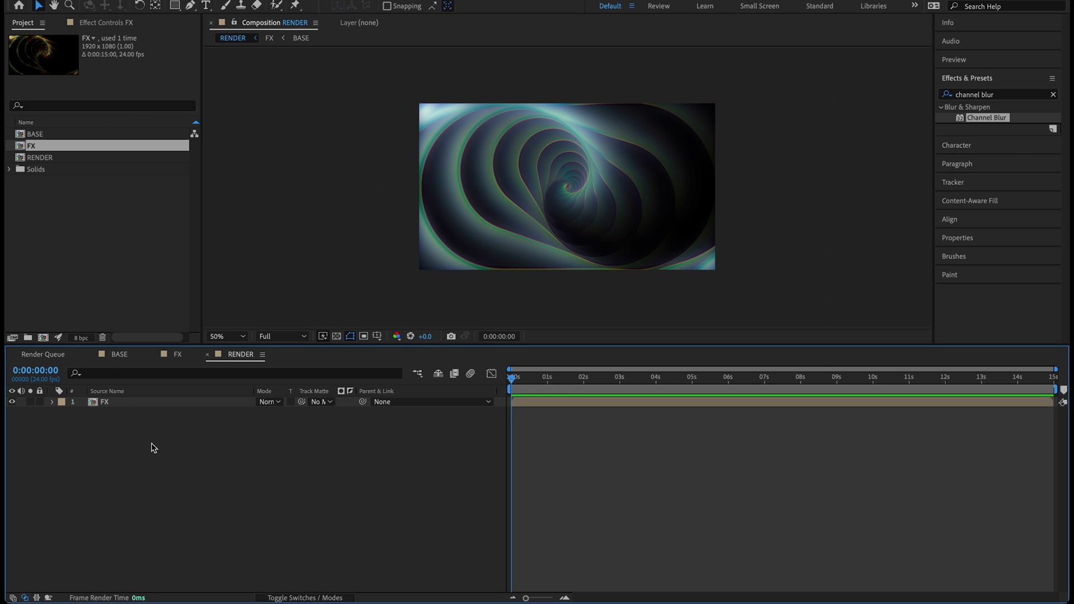
pyautogui.rightClick(144, 424)
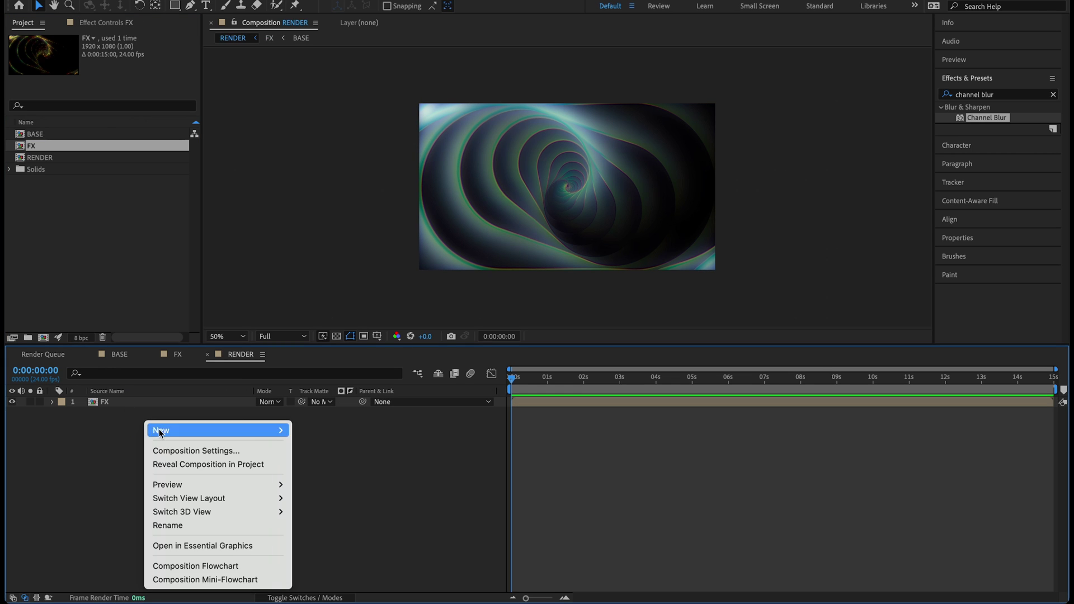
pyautogui.moveTo(162, 430)
pyautogui.click(353, 534)
pyautogui.press('Return')
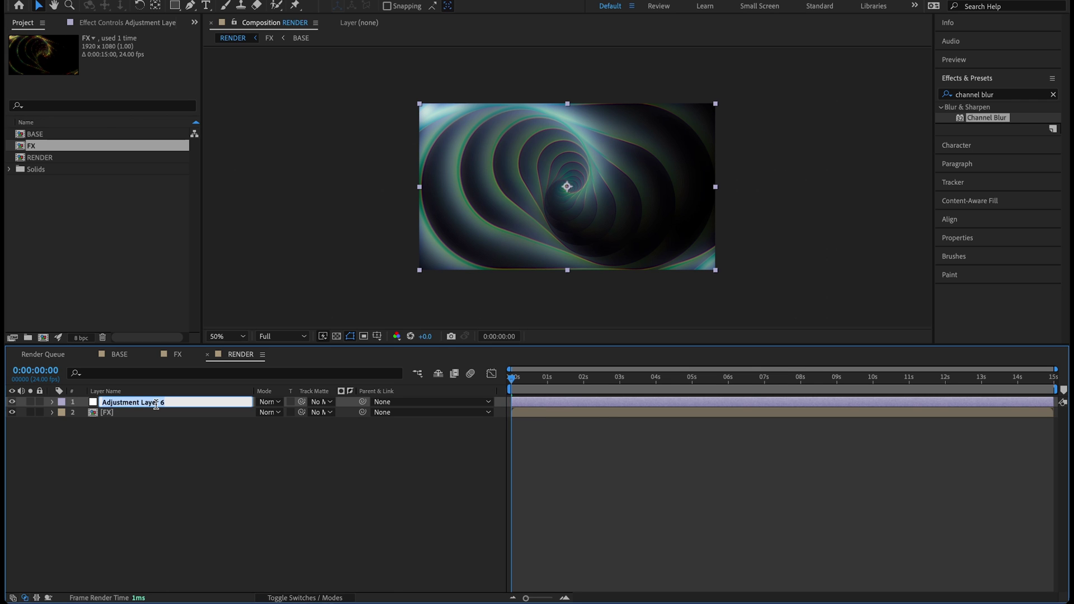
pyautogui.write('Glass')
pyautogui.press('Return')
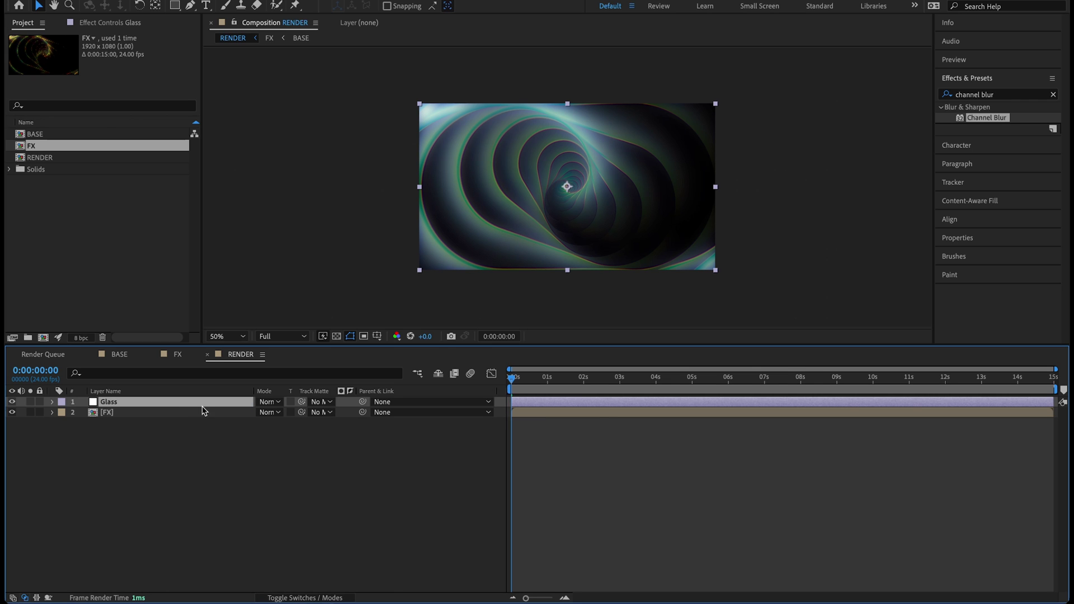
# Step: Apply CC Glass to the Glass adjustment layer and use the FX layer as its Bump Map
pyautogui.click(1000, 93)
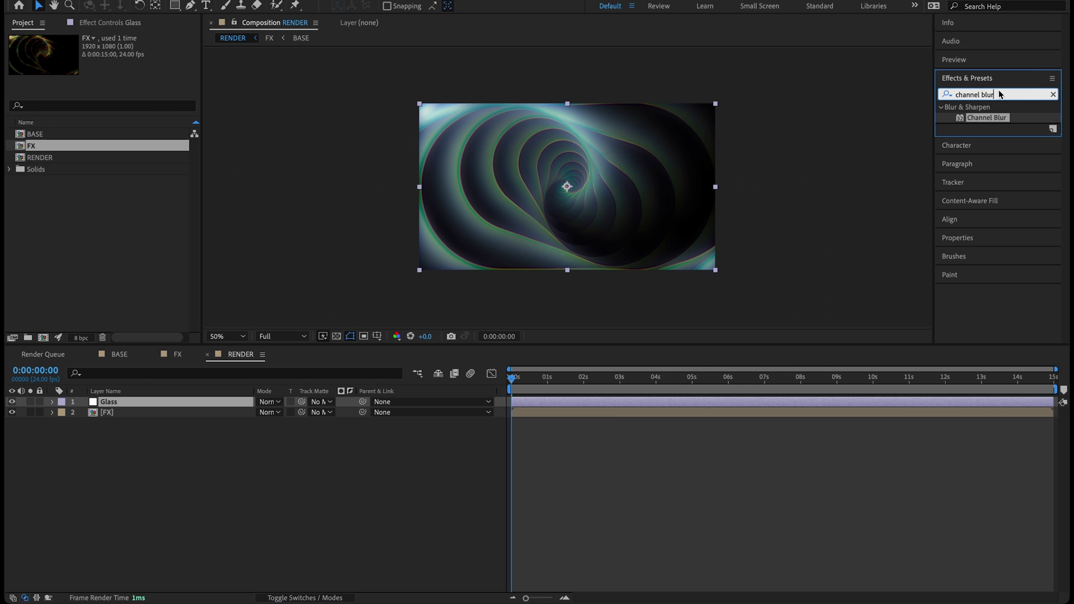
pyautogui.write('Glass')
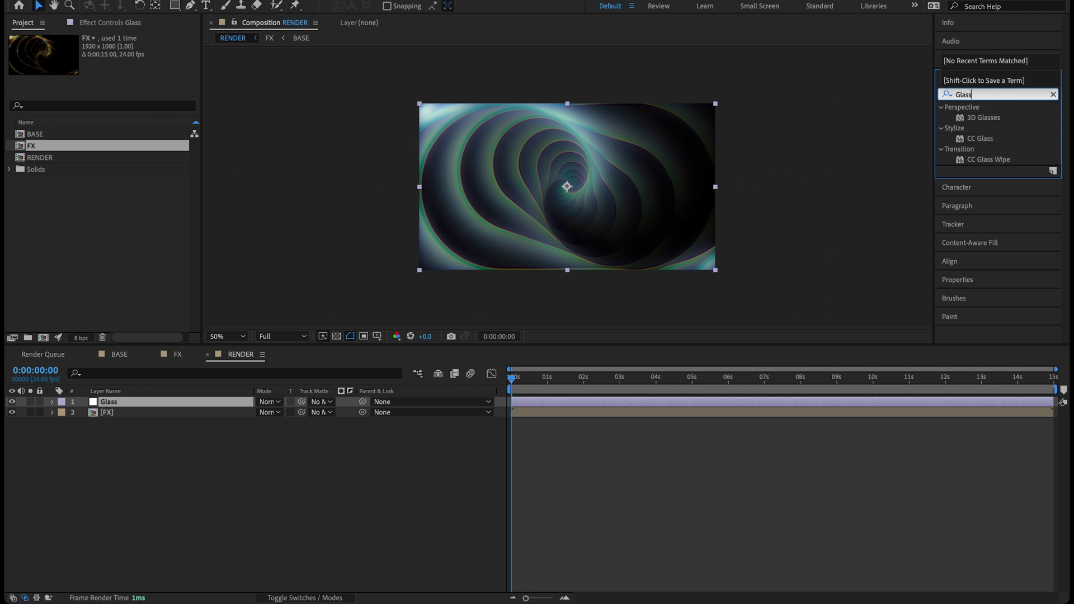
pyautogui.doubleClick(990, 140)
pyautogui.click(21, 60)
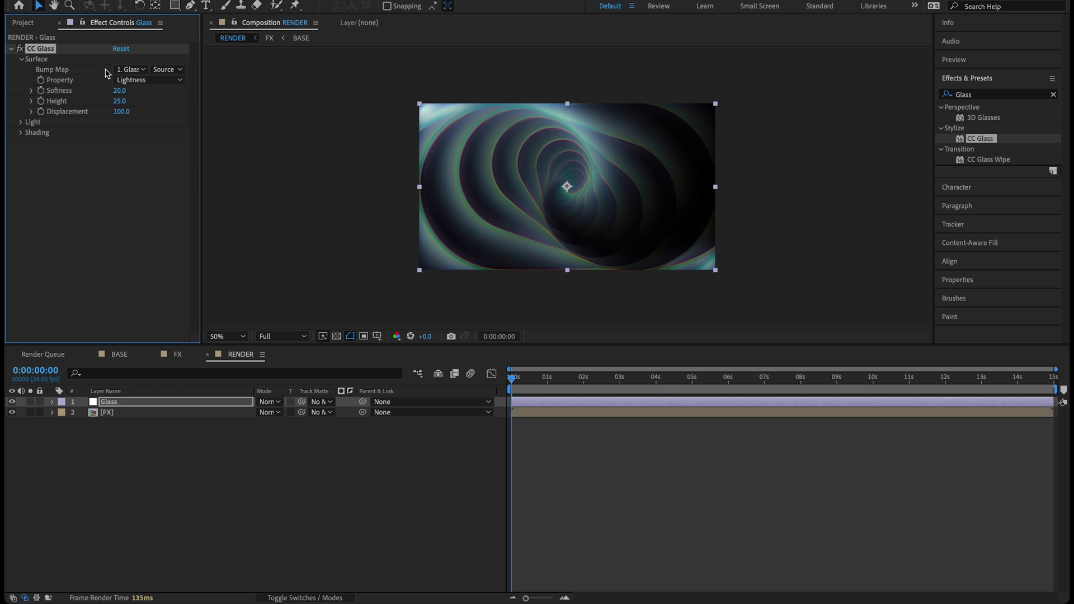
pyautogui.click(134, 70)
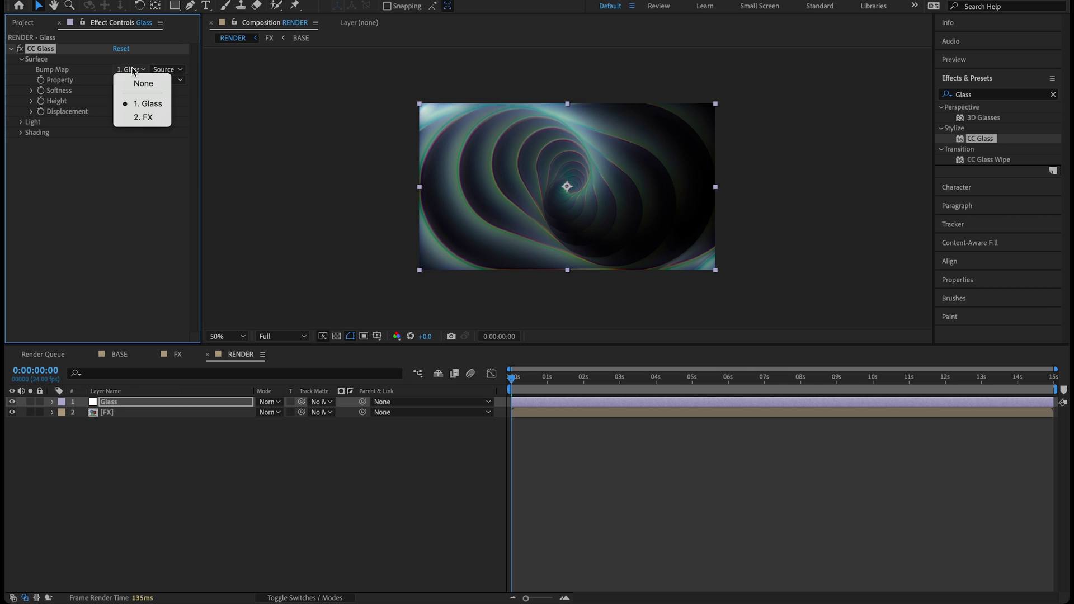
pyautogui.click(143, 117)
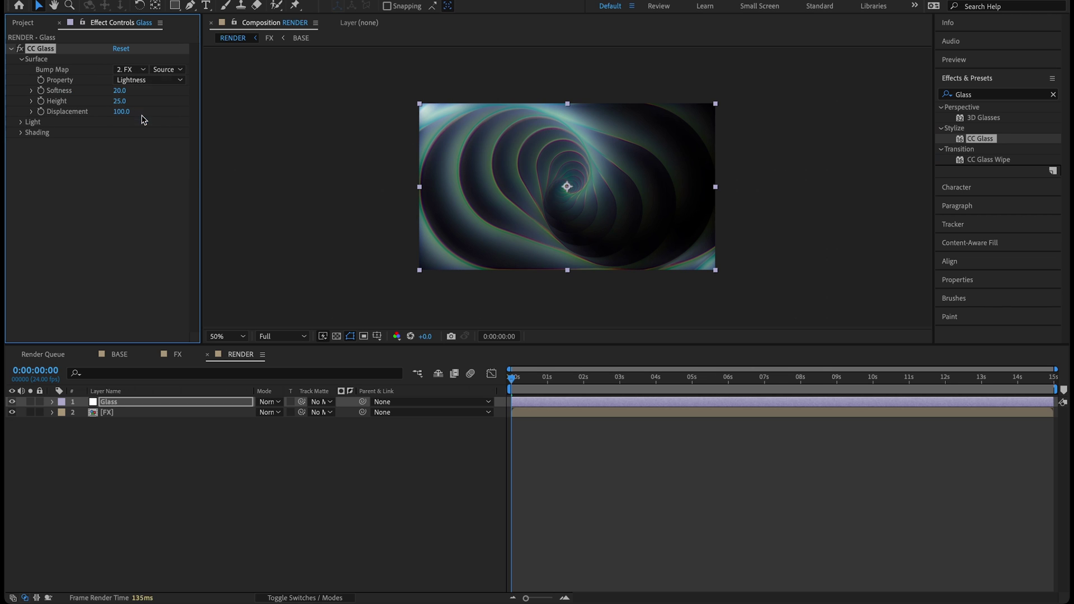
# Step: Set the Light Intensity of the CC Glass effect to 150
pyautogui.click(21, 122)
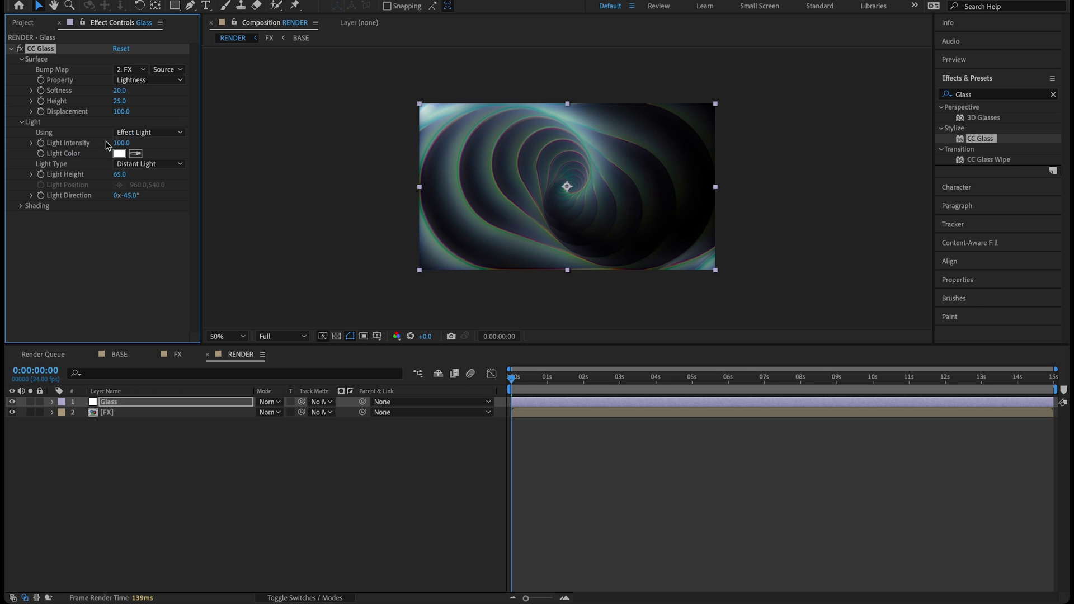
pyautogui.click(122, 143)
pyautogui.write('150')
pyautogui.press('Return')
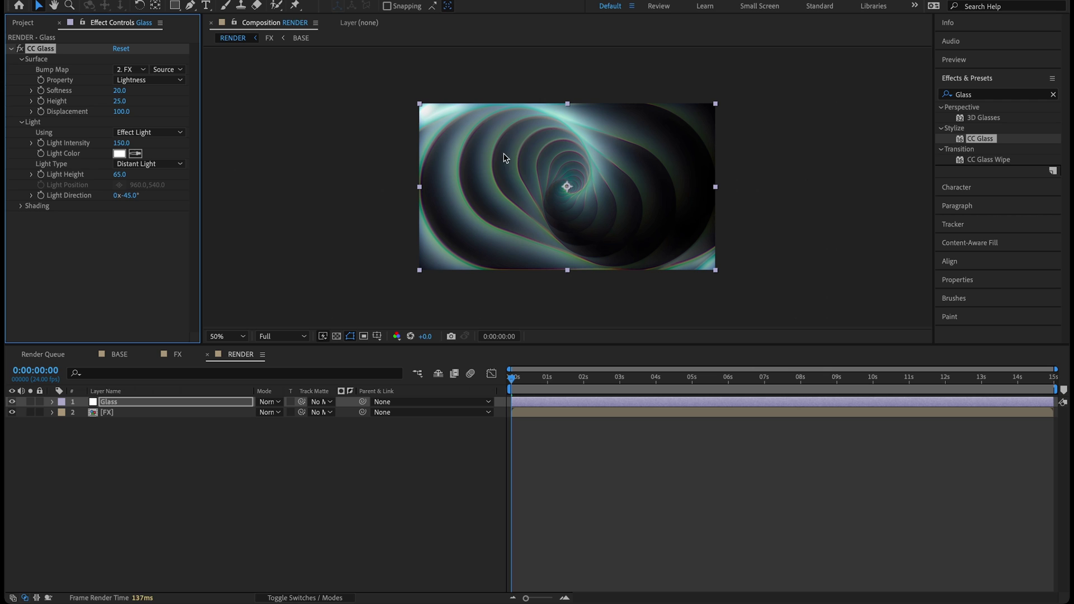
# Step: Compare the tunnel with the CC Glass effect off and on, leaving it enabled
pyautogui.click(20, 49)
pyautogui.click(20, 48)
pyautogui.click(20, 49)
pyautogui.click(21, 49)
pyautogui.click(20, 49)
pyautogui.click(20, 49)
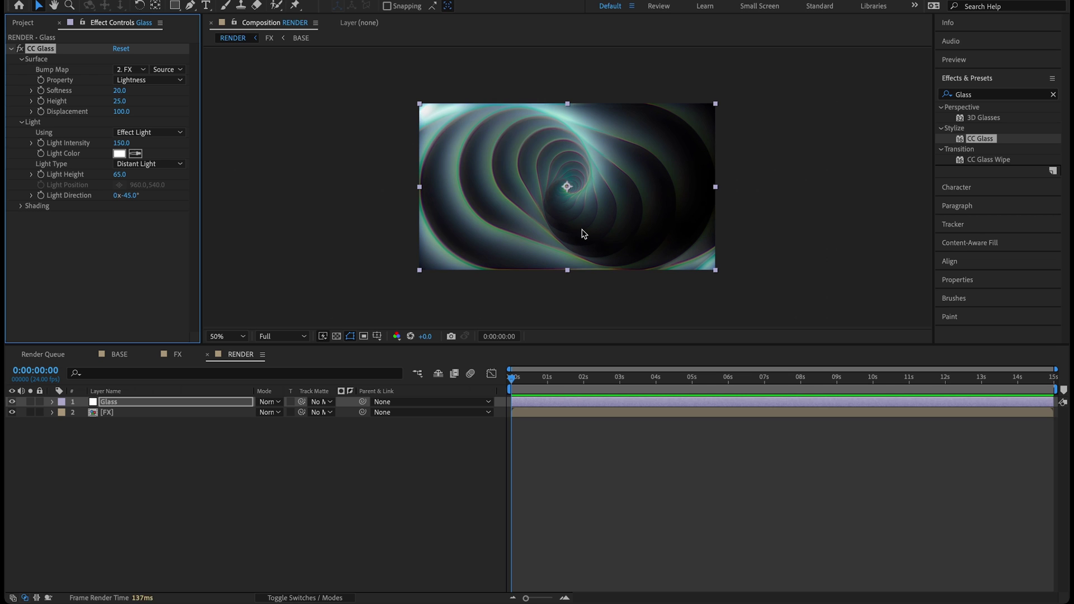
# Step: Preview the RENDER composition and examine the tunnel's edges and center up close during playback
pyautogui.click(460, 386)
pyautogui.press('space')
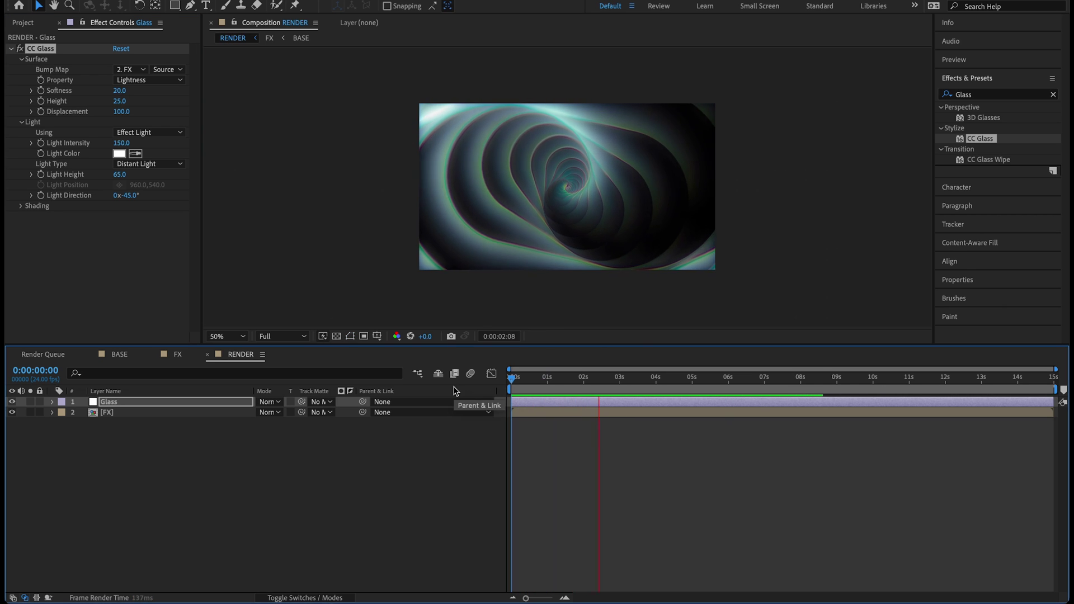
pyautogui.press('space')
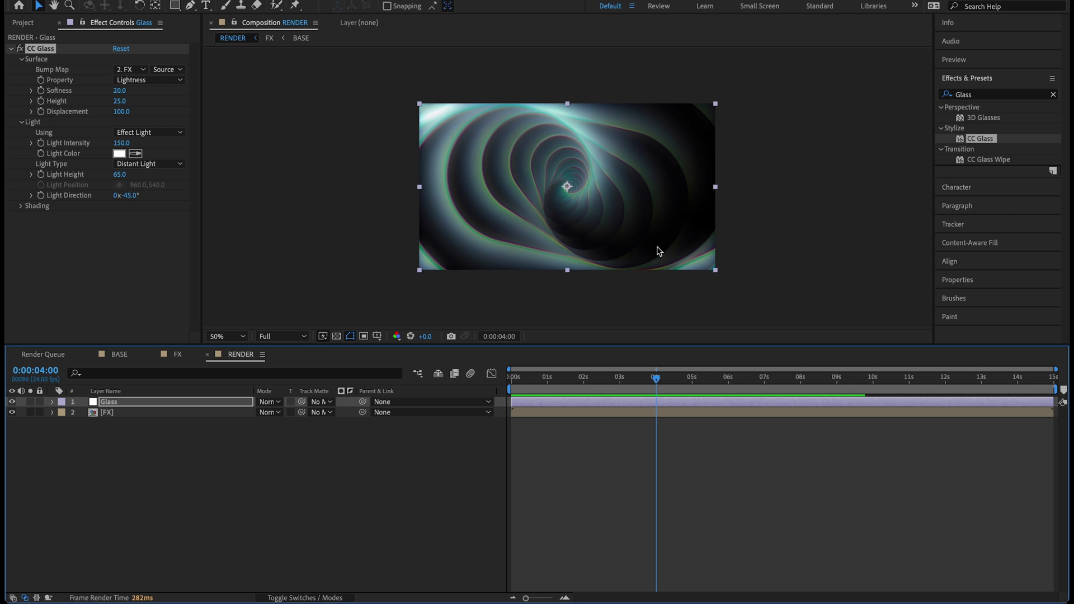
pyautogui.press('.')
pyautogui.press('space')
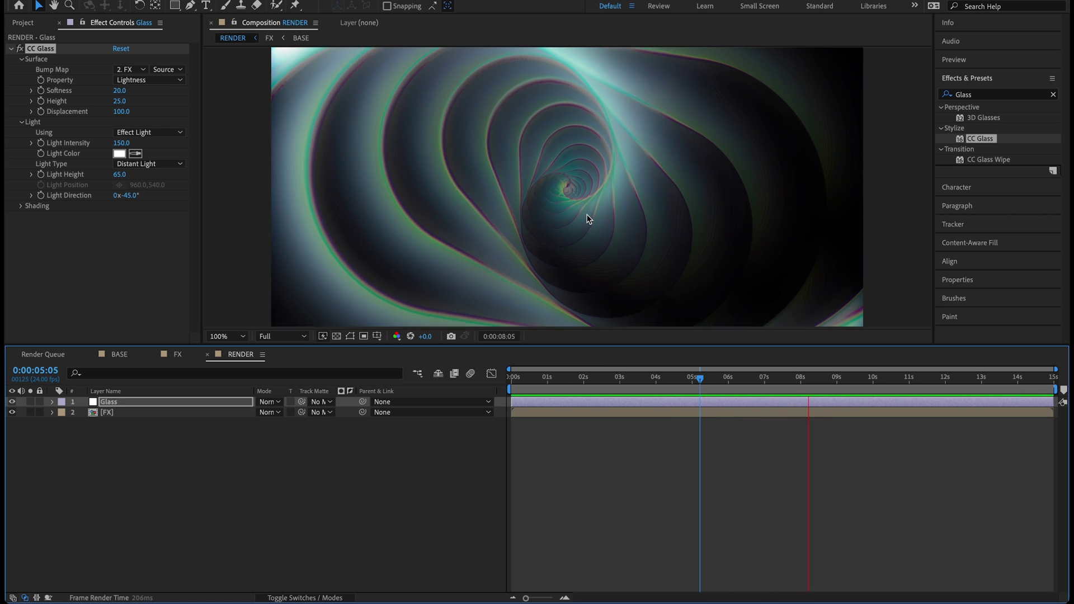
pyautogui.press('space')
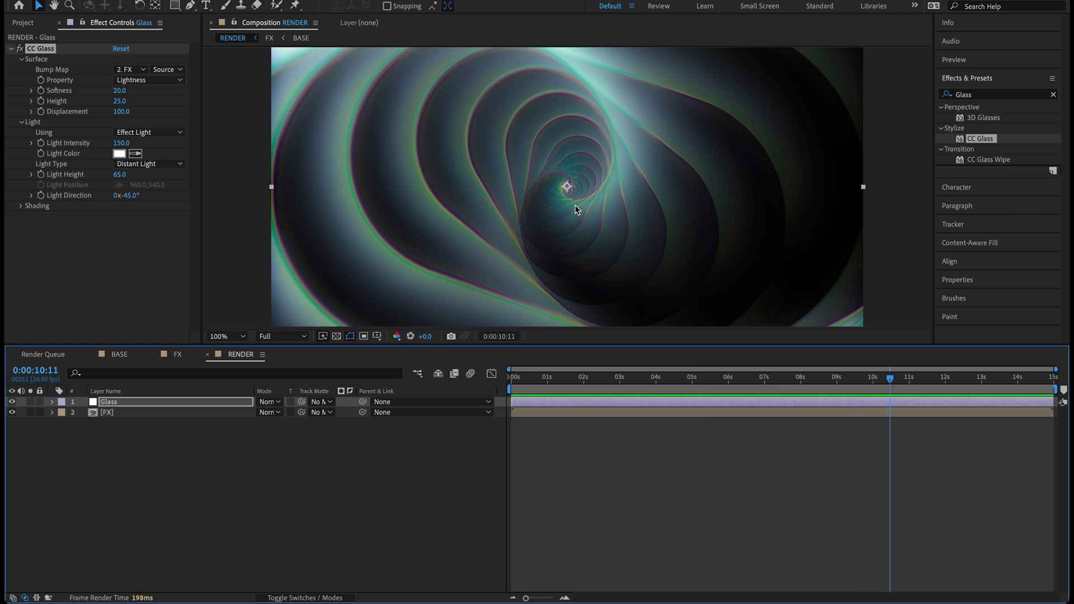
pyautogui.press('.')
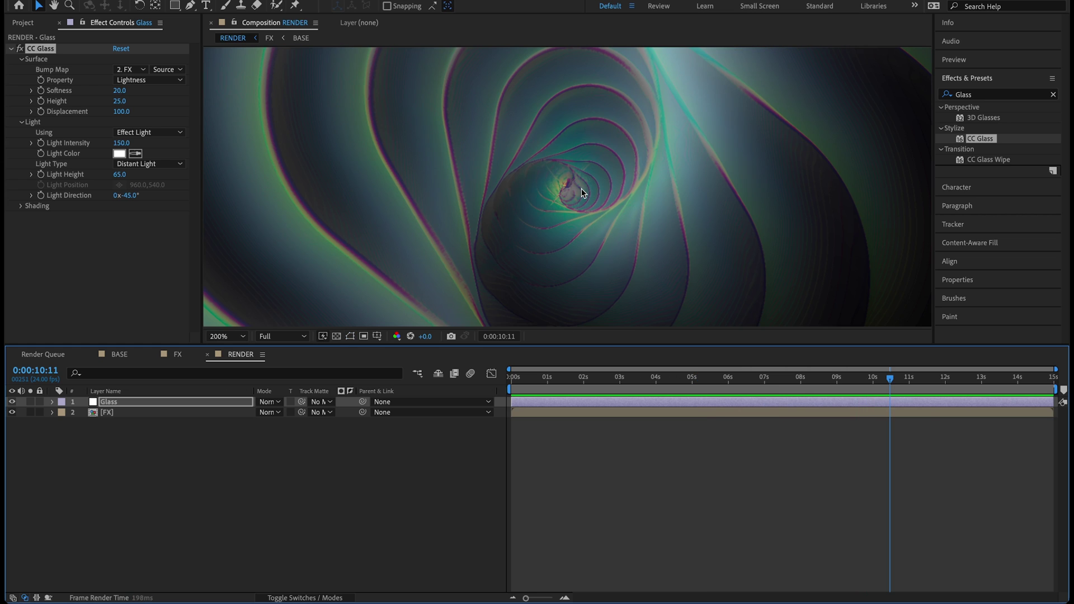
pyautogui.press('space')
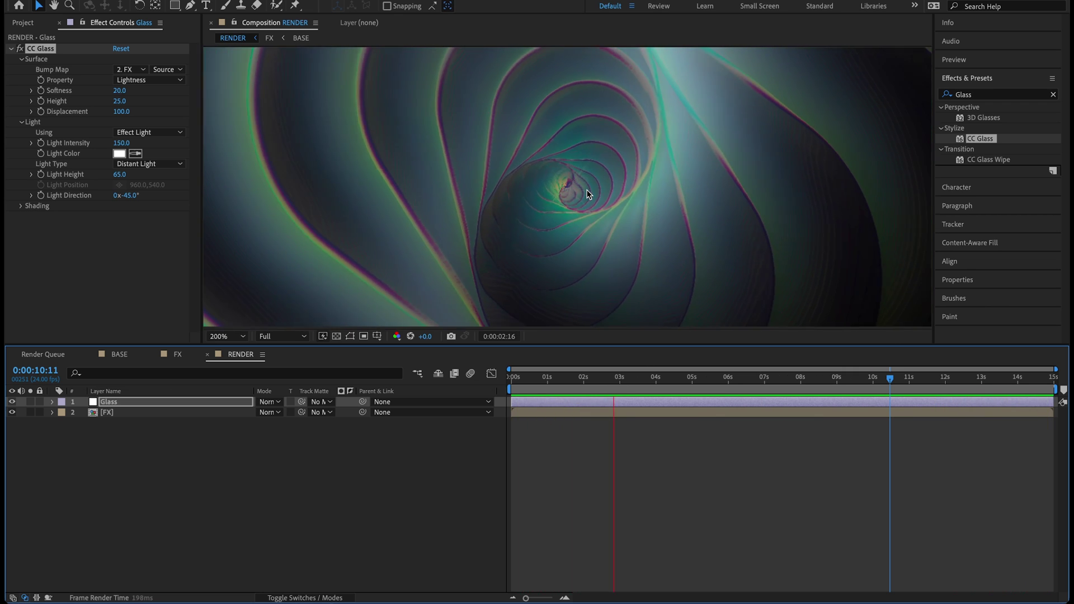
# Step: Replay the RENDER animation from the first frame with the whole frame in view
pyautogui.scroll(-1, 586, 193)
pyautogui.scroll(-1, 586, 189)
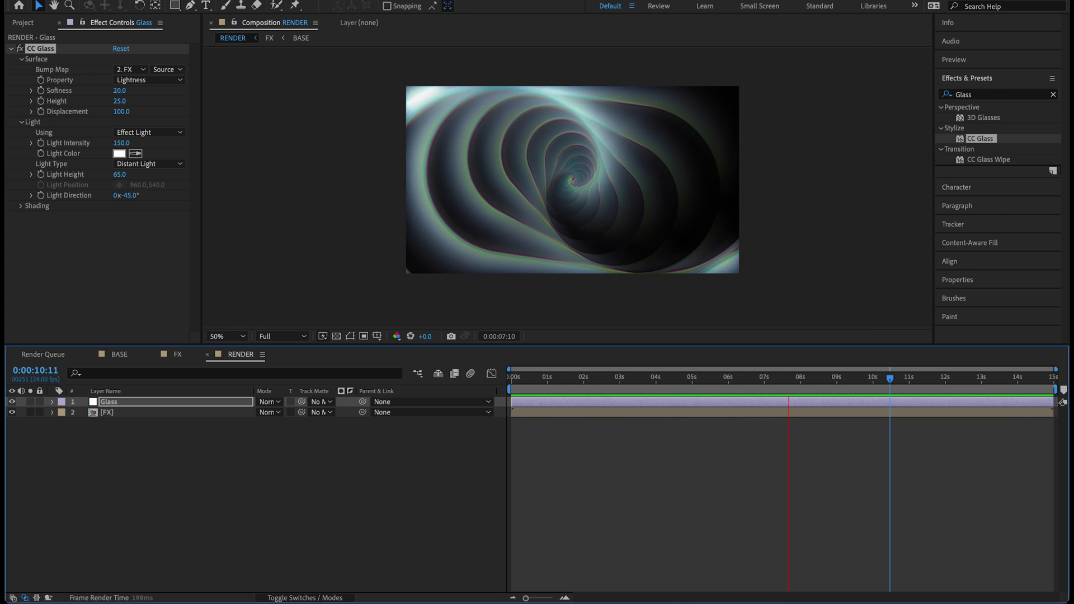
pyautogui.press('space')
pyautogui.press('Home')
pyautogui.press('space')
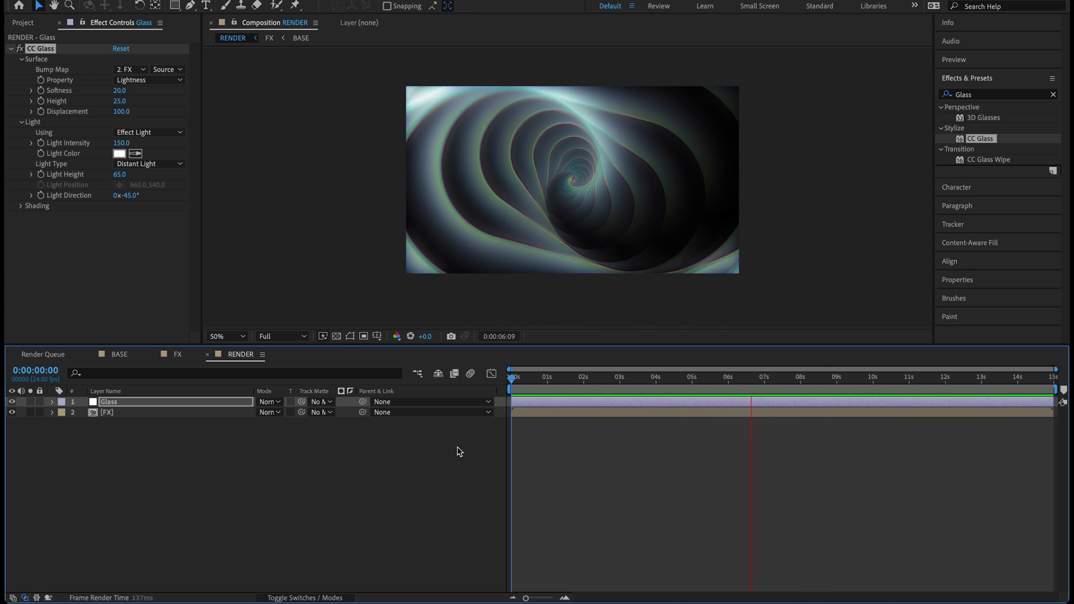